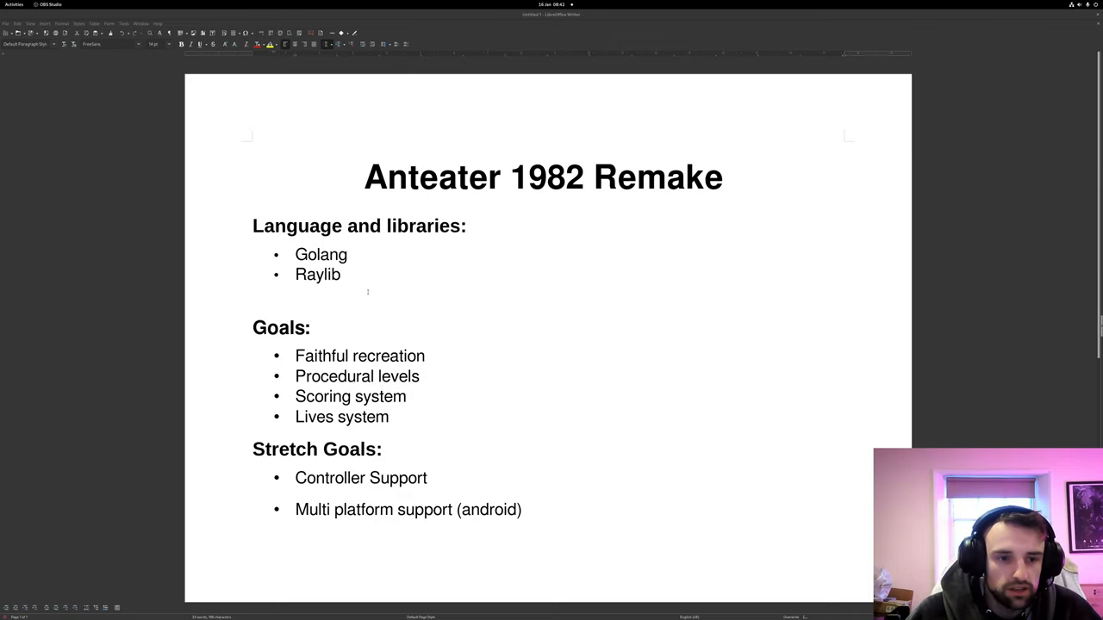
- Remove the empty line above the Goals heading and highlight the word 'Raylib'
{"action": "key", "text": "BackSpace"}
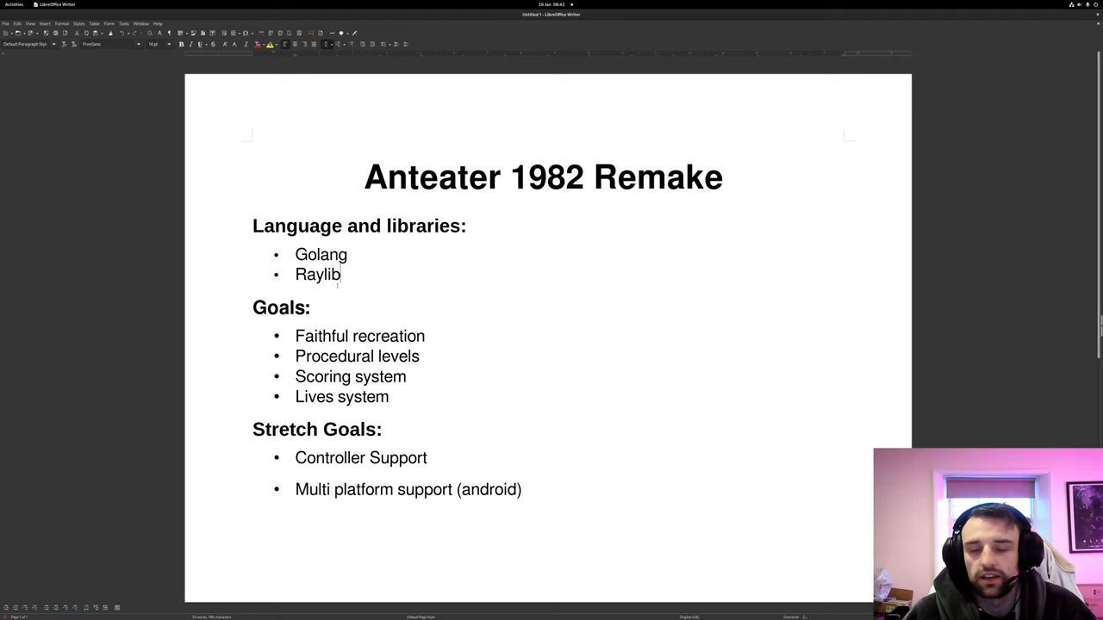
{"action": "key", "text": "ctrl+shift+Left"}
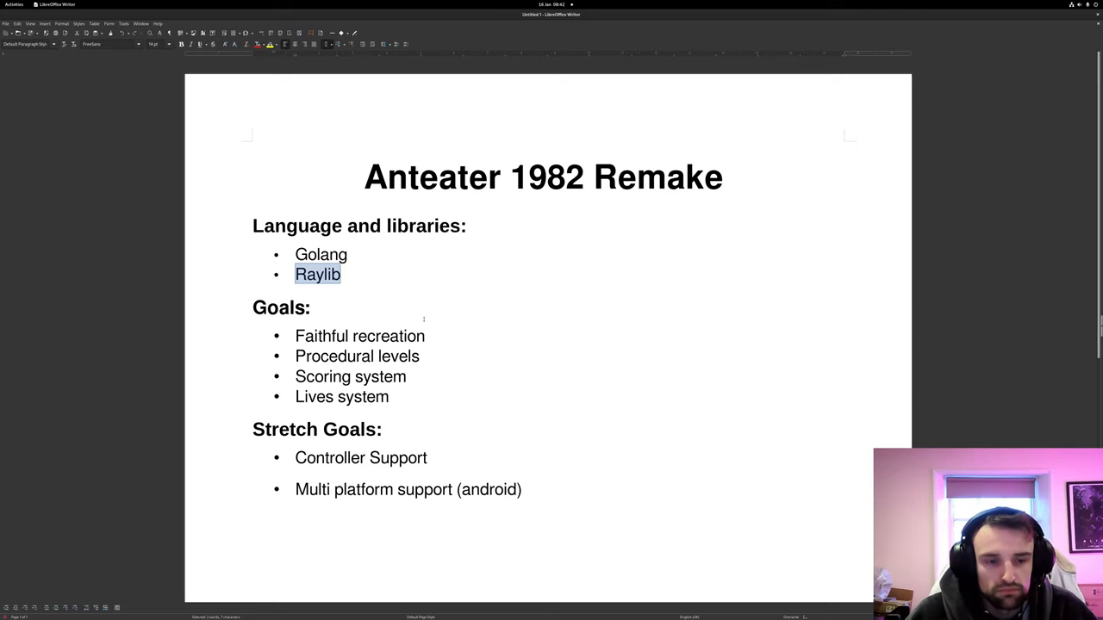
{"action": "left_click_drag", "start_coordinate": [429, 336], "coordinate": [296, 336]}
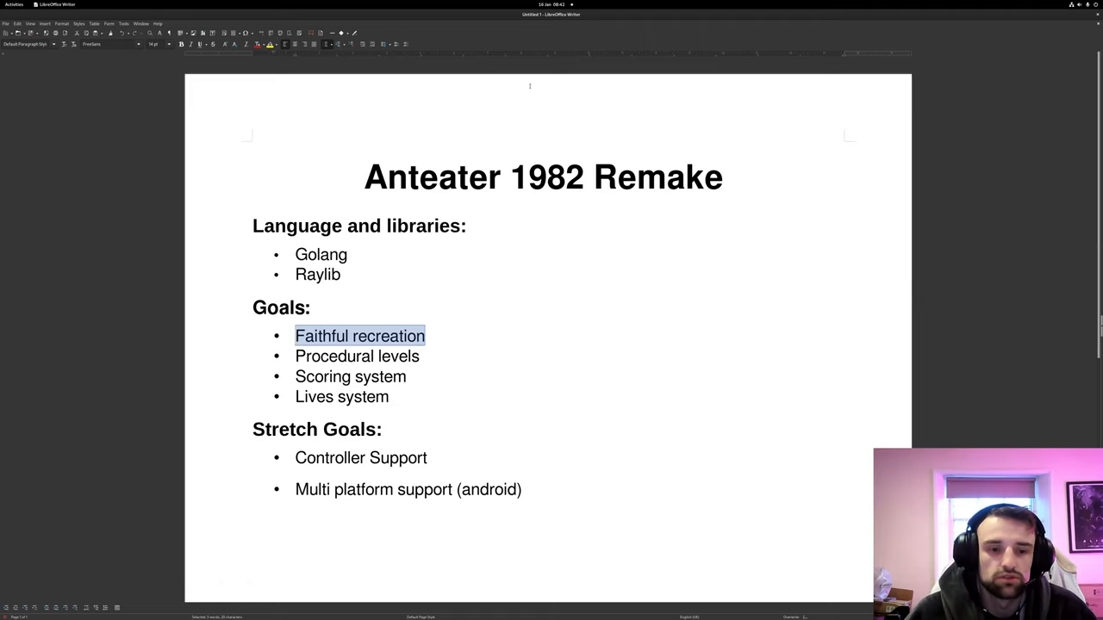
{"action": "left_click", "coordinate": [442, 377]}
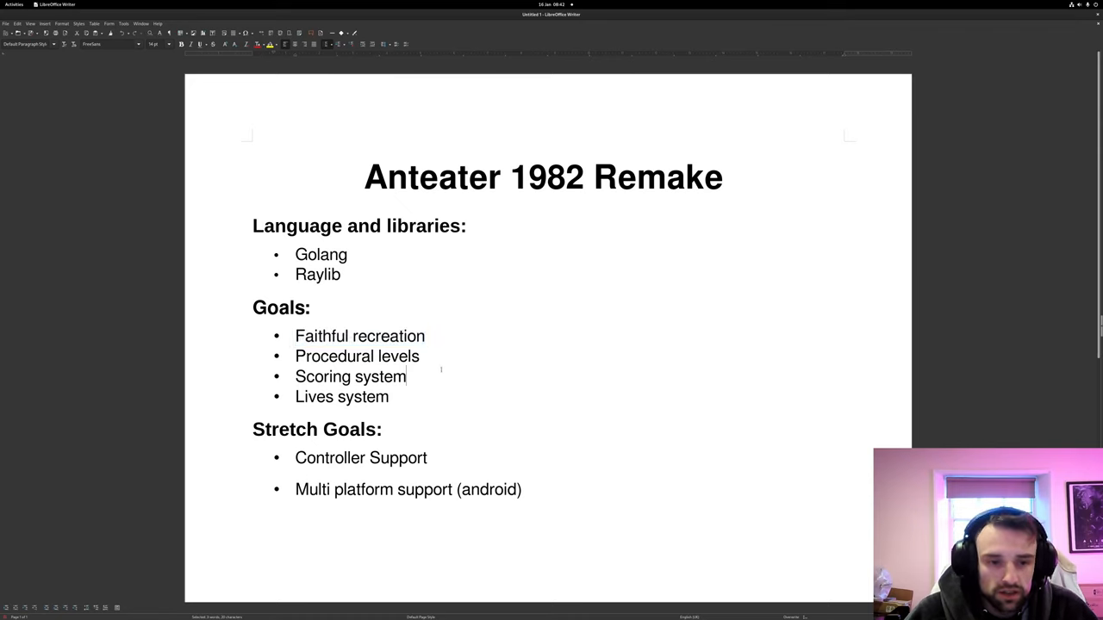
{"action": "key", "text": "shift+Home"}
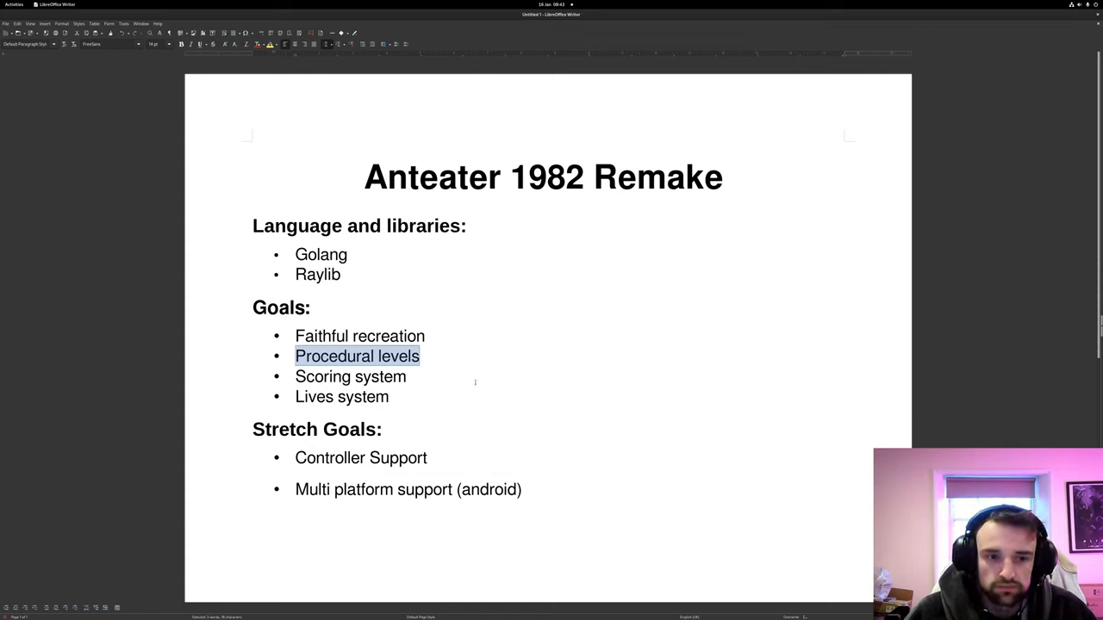
{"action": "left_click_drag", "start_coordinate": [407, 377], "coordinate": [255, 383]}
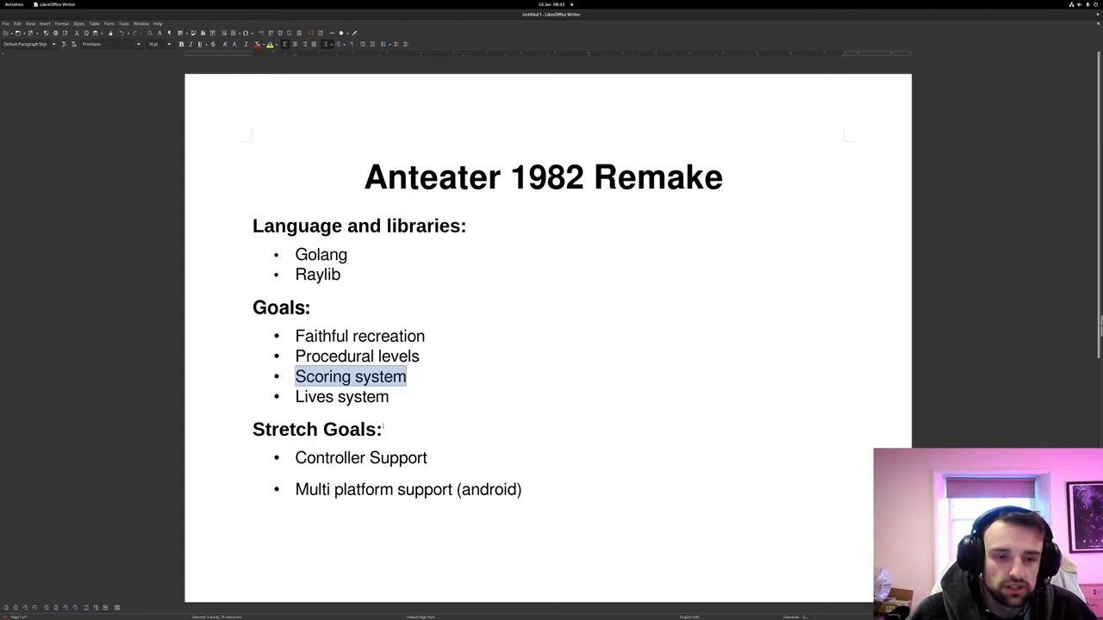
{"action": "left_click_drag", "start_coordinate": [390, 397], "coordinate": [294, 397]}
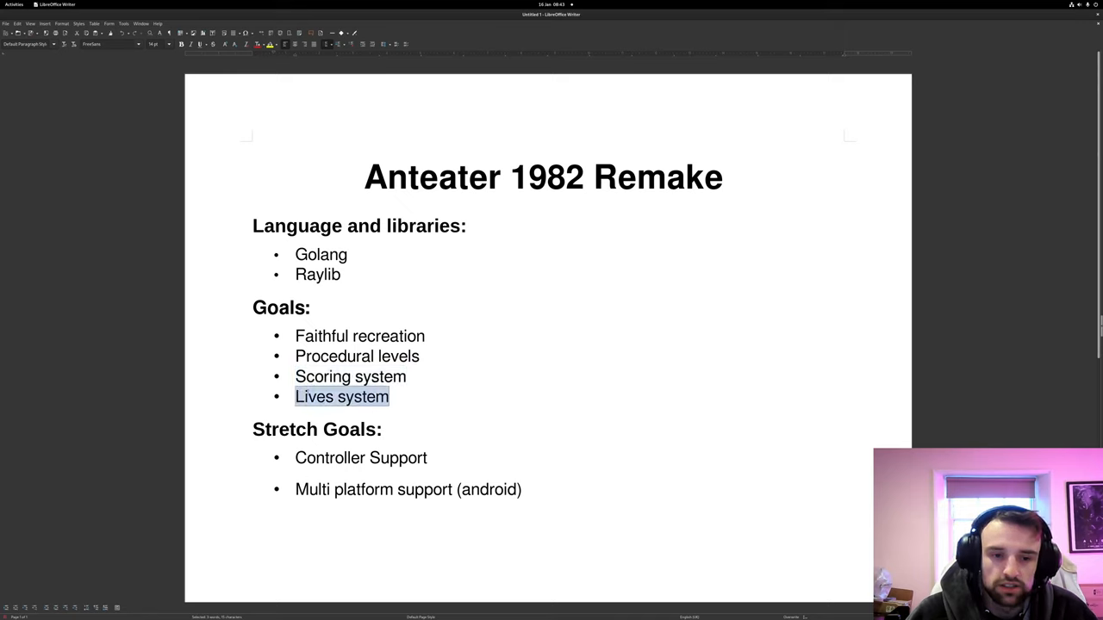
{"action": "left_click", "coordinate": [471, 372]}
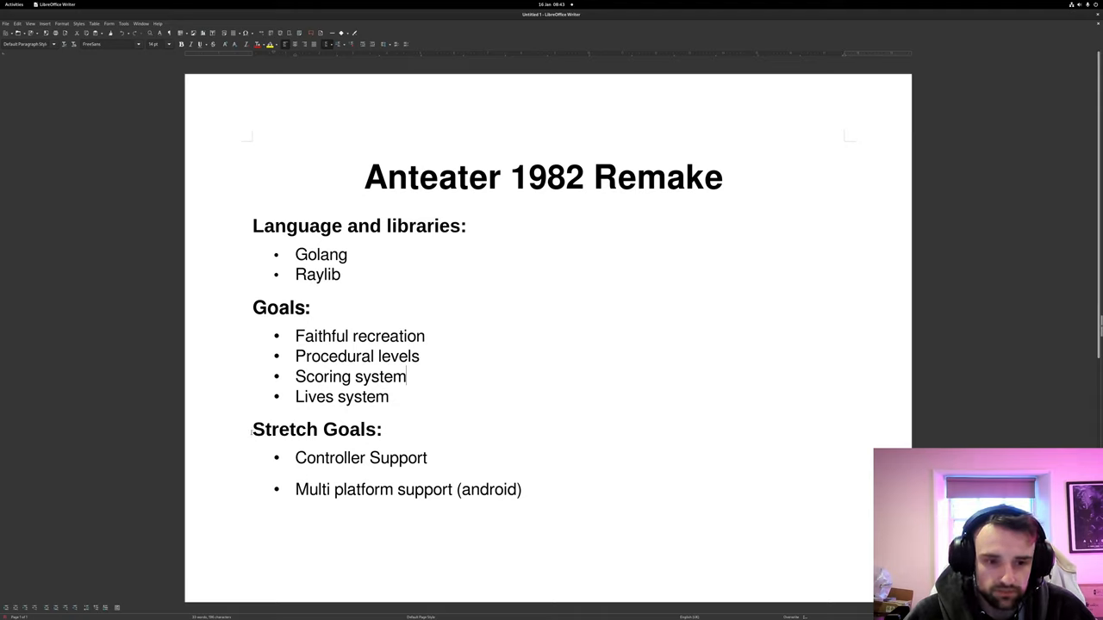
{"action": "left_click_drag", "start_coordinate": [252, 431], "coordinate": [386, 429]}
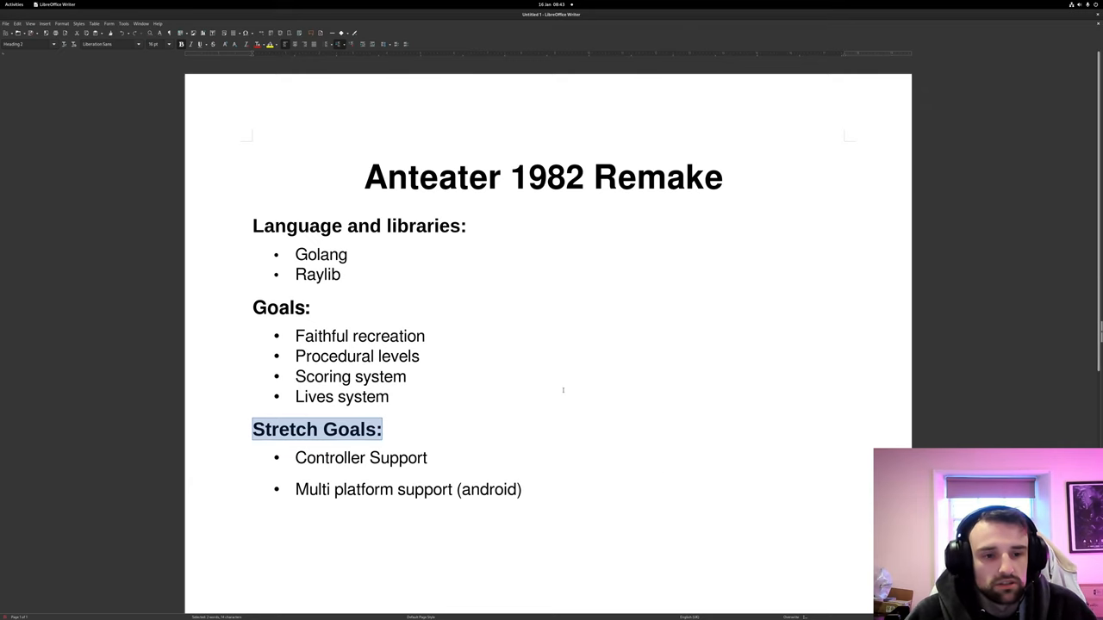
{"action": "left_click", "coordinate": [571, 512]}
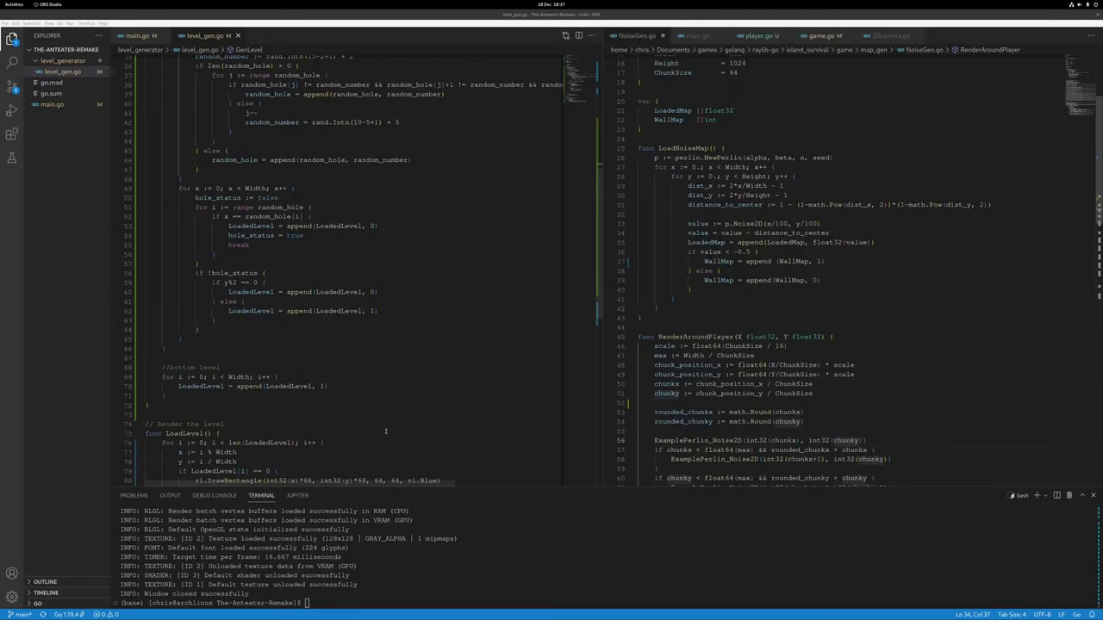
- Run 'go run .' twice to view two random red-and-blue levels, moving and closing the game window
{"action": "key", "text": "Up"}
{"action": "key", "text": "Return"}
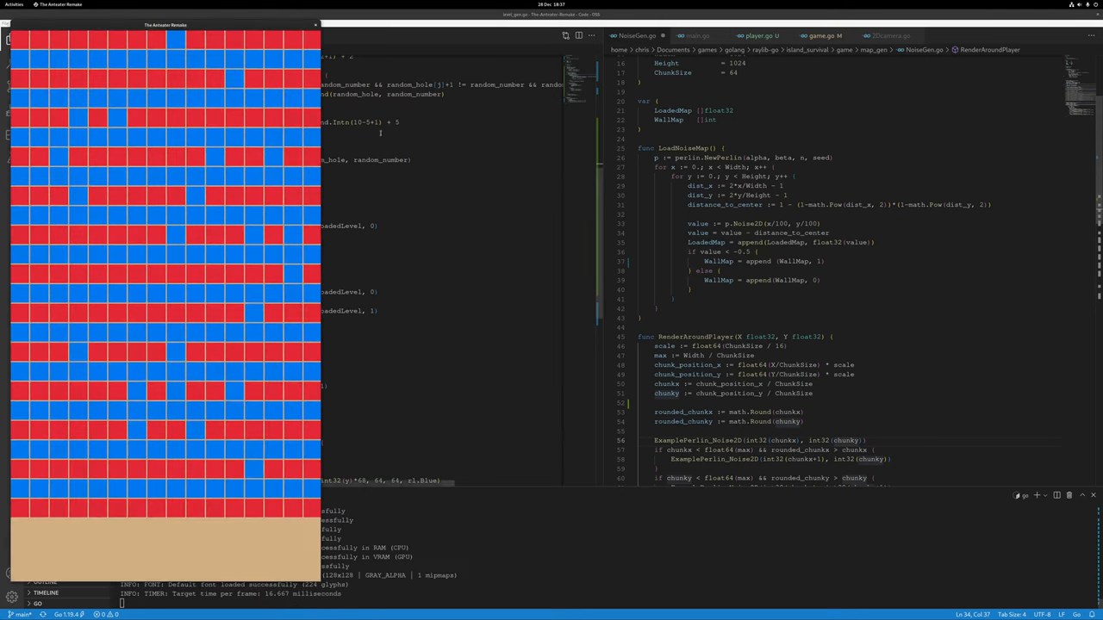
{"action": "left_click_drag", "start_coordinate": [297, 24], "coordinate": [385, 40]}
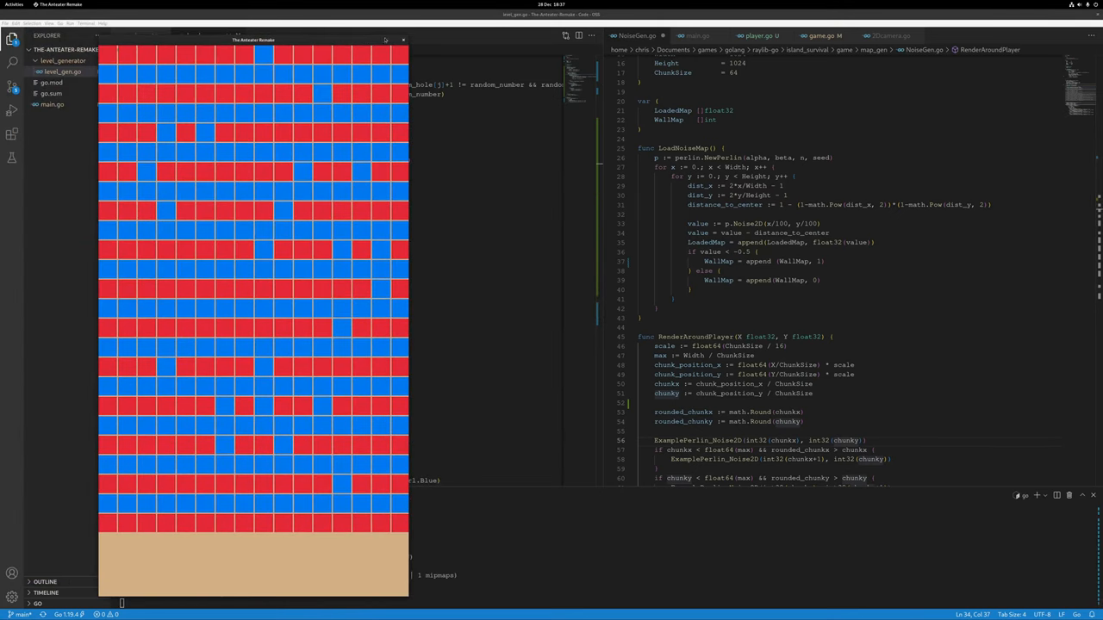
{"action": "left_click", "coordinate": [404, 39]}
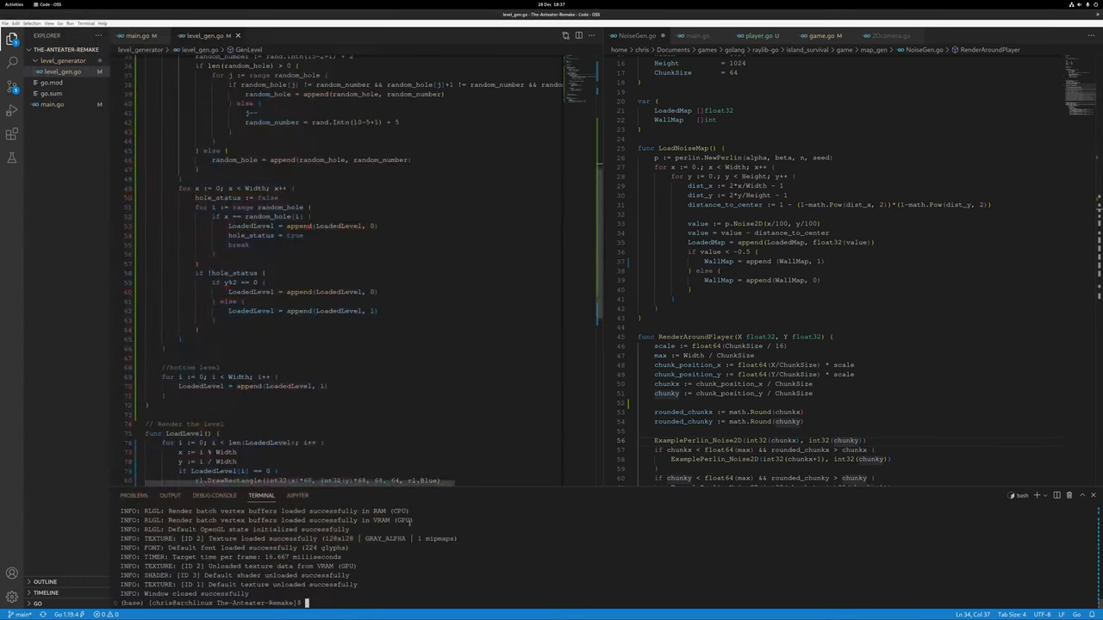
{"action": "key", "text": "Up"}
{"action": "key", "text": "Return"}
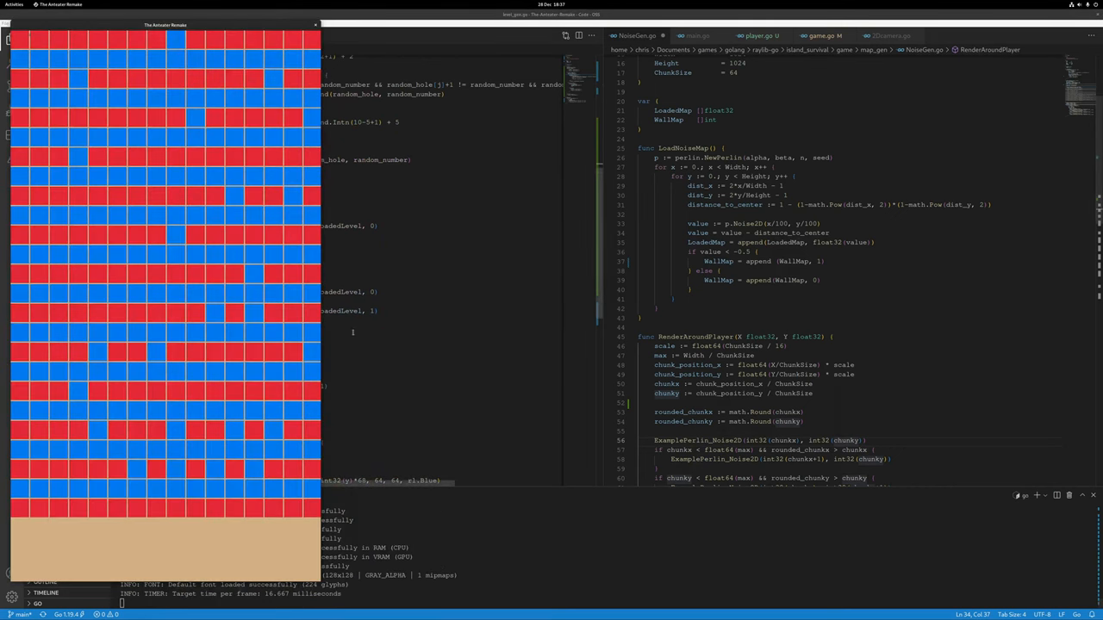
{"action": "key", "text": "Escape"}
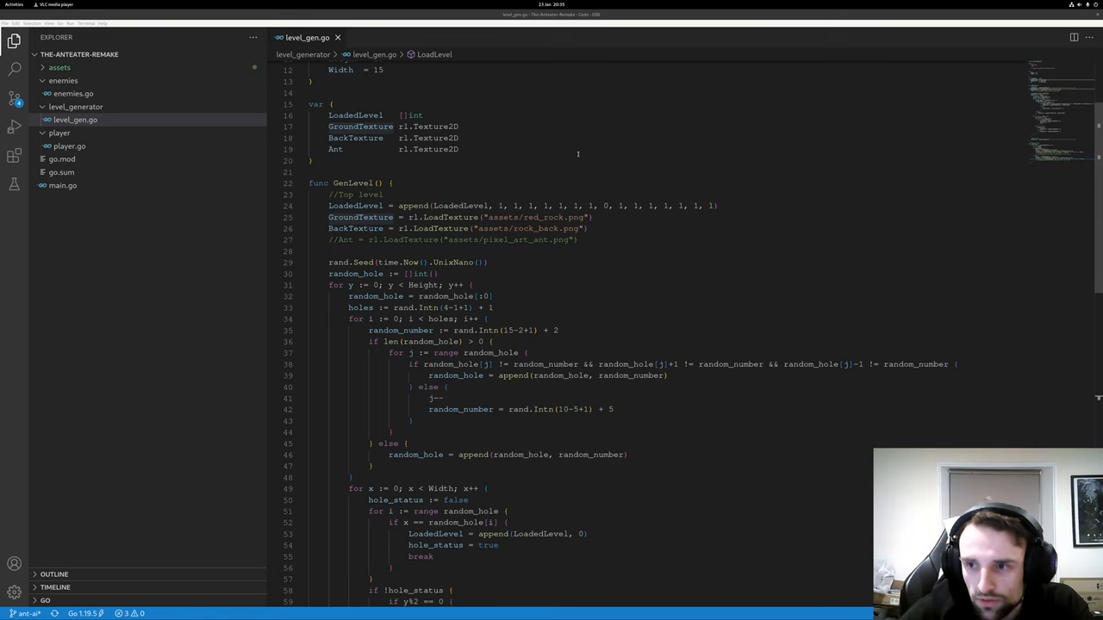
{"action": "scroll", "coordinate": [661, 204], "scroll_direction": "down", "scroll_amount": 2}
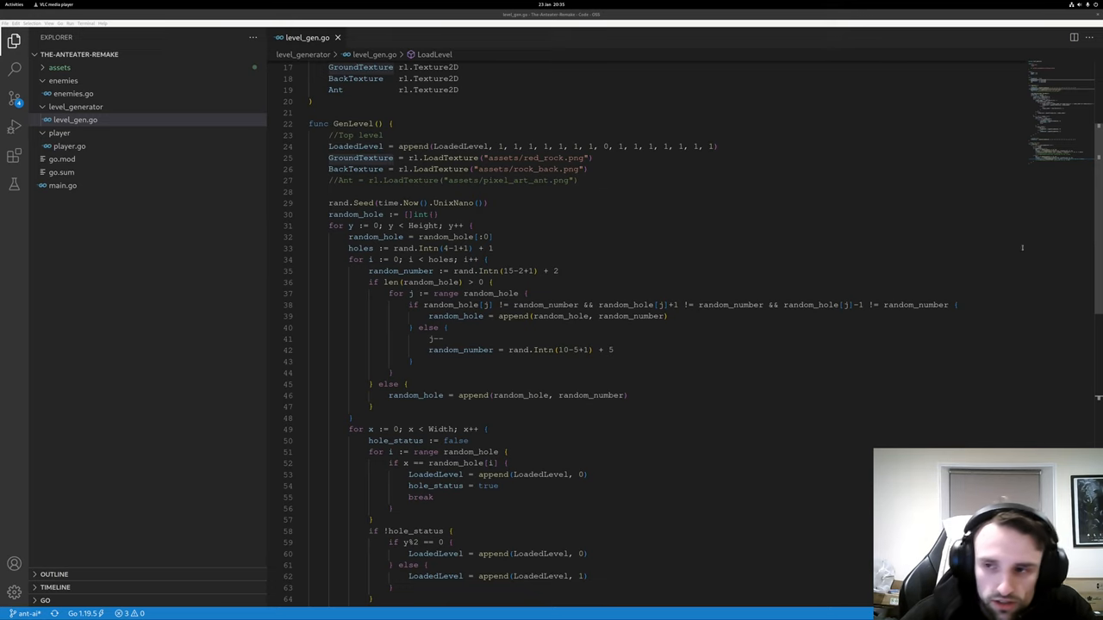
{"action": "scroll", "coordinate": [391, 170], "scroll_direction": "up", "scroll_amount": 1}
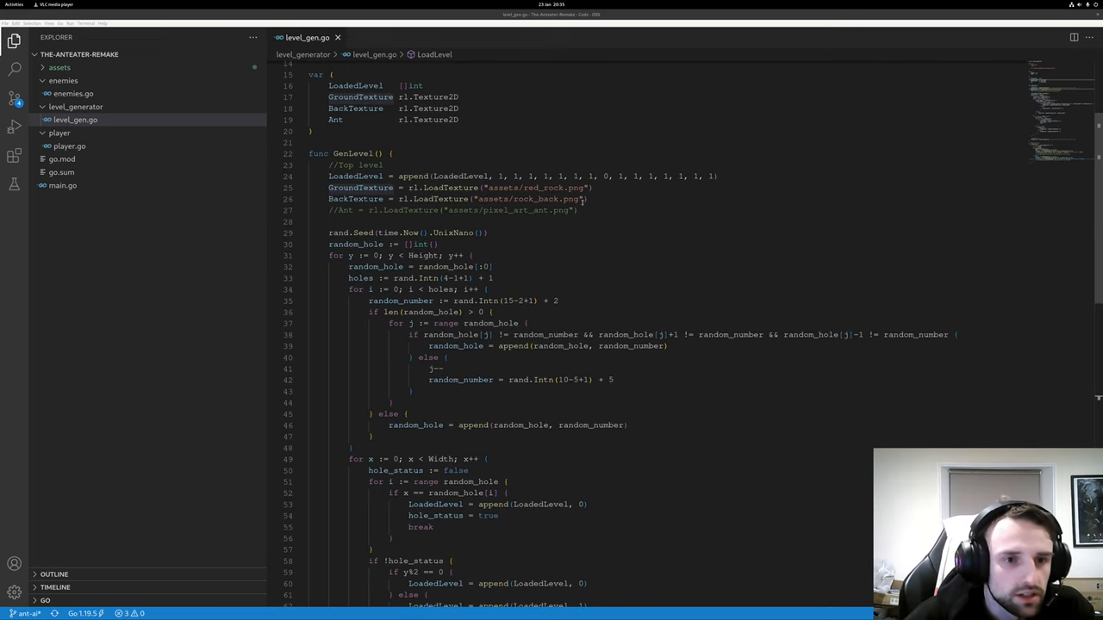
{"action": "scroll", "coordinate": [546, 172], "scroll_direction": "down", "scroll_amount": 2}
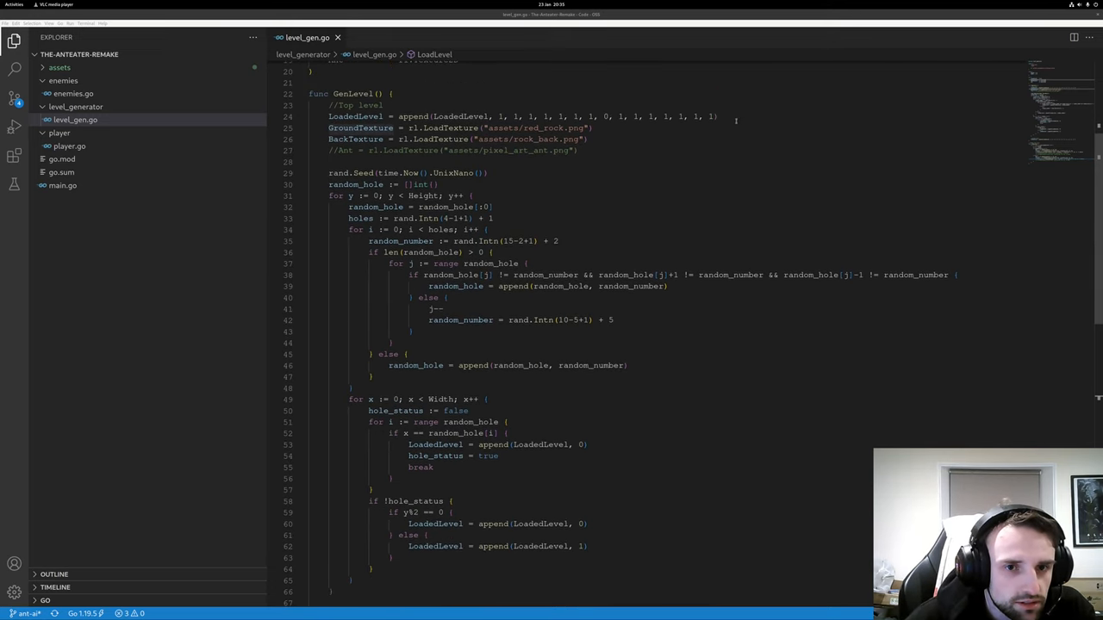
{"action": "left_click_drag", "start_coordinate": [726, 116], "coordinate": [329, 116]}
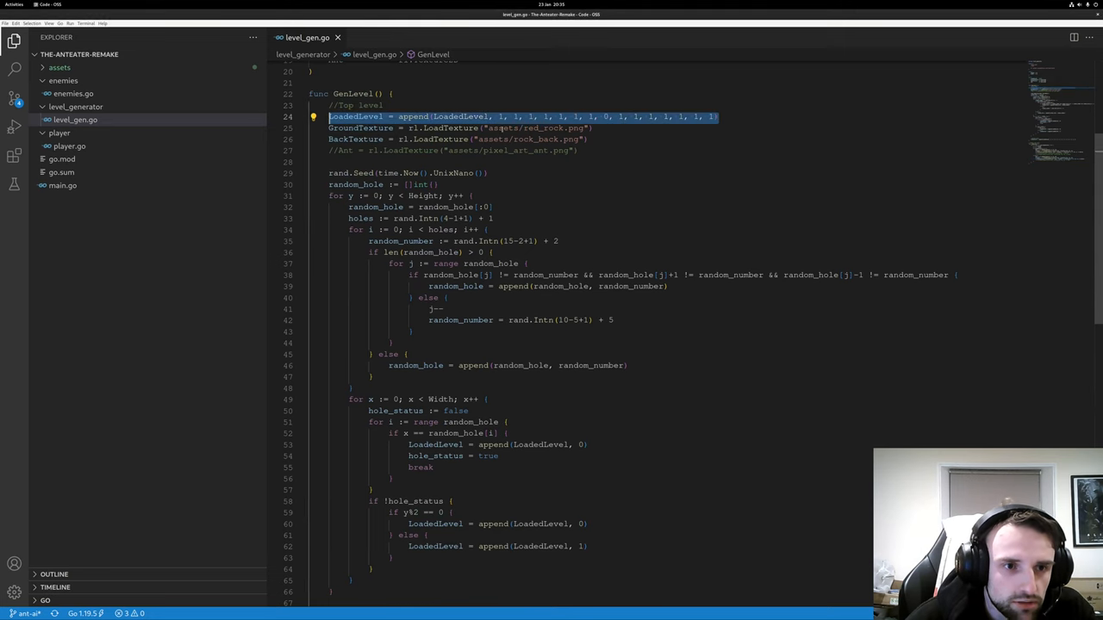
{"action": "scroll", "coordinate": [648, 108], "scroll_direction": "down", "scroll_amount": 2}
{"action": "scroll", "coordinate": [431, 524], "scroll_direction": "up", "scroll_amount": 3}
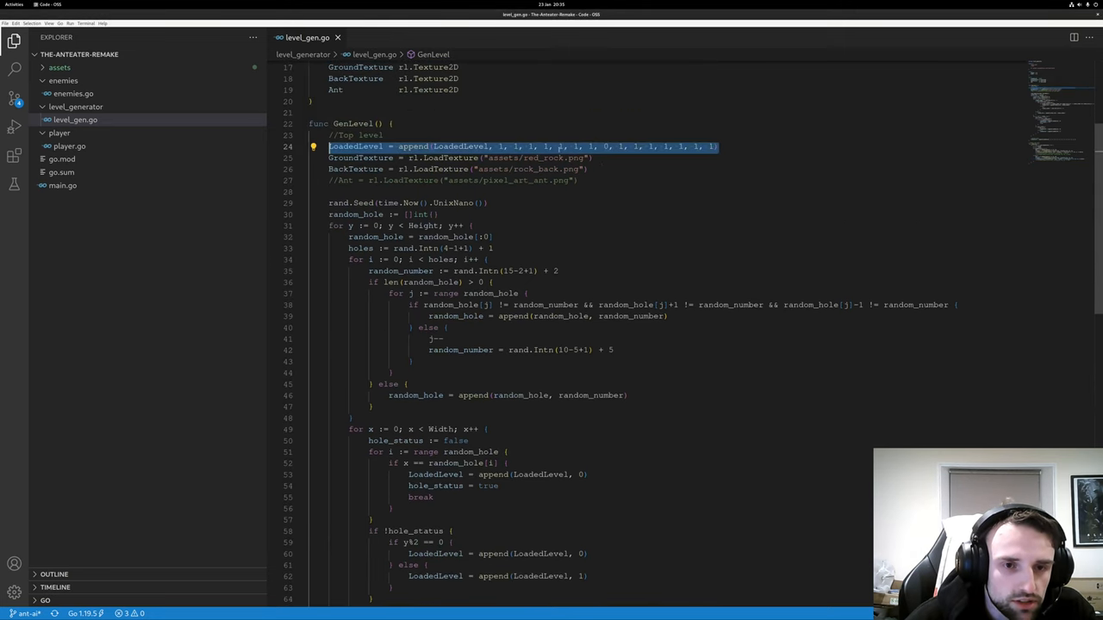
{"action": "left_click", "coordinate": [605, 146]}
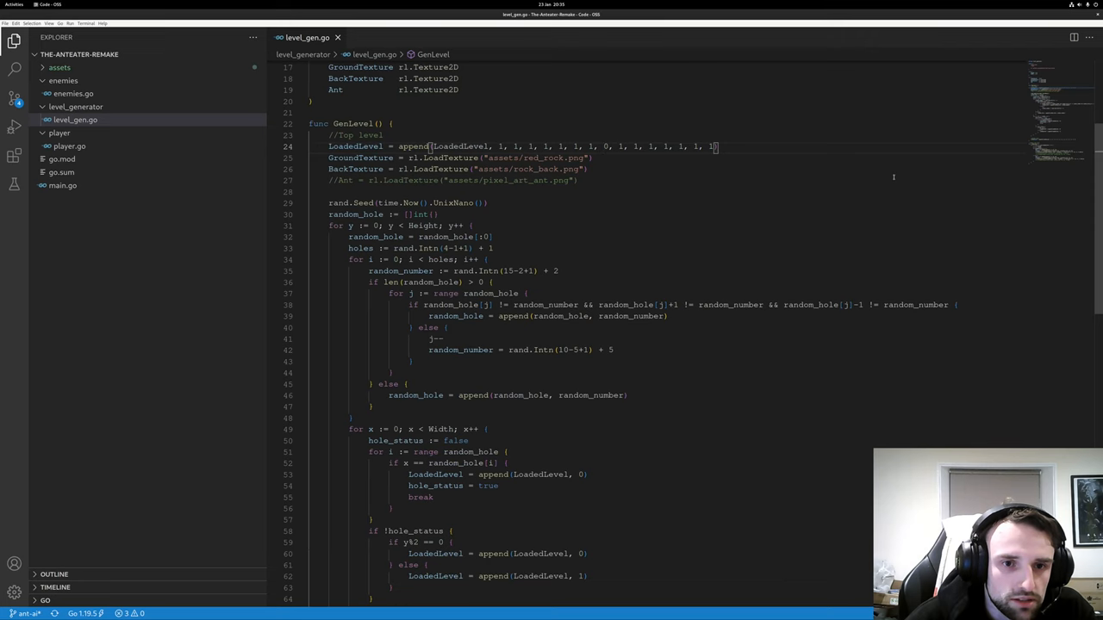
{"action": "scroll", "coordinate": [894, 177], "scroll_direction": "down", "scroll_amount": 4}
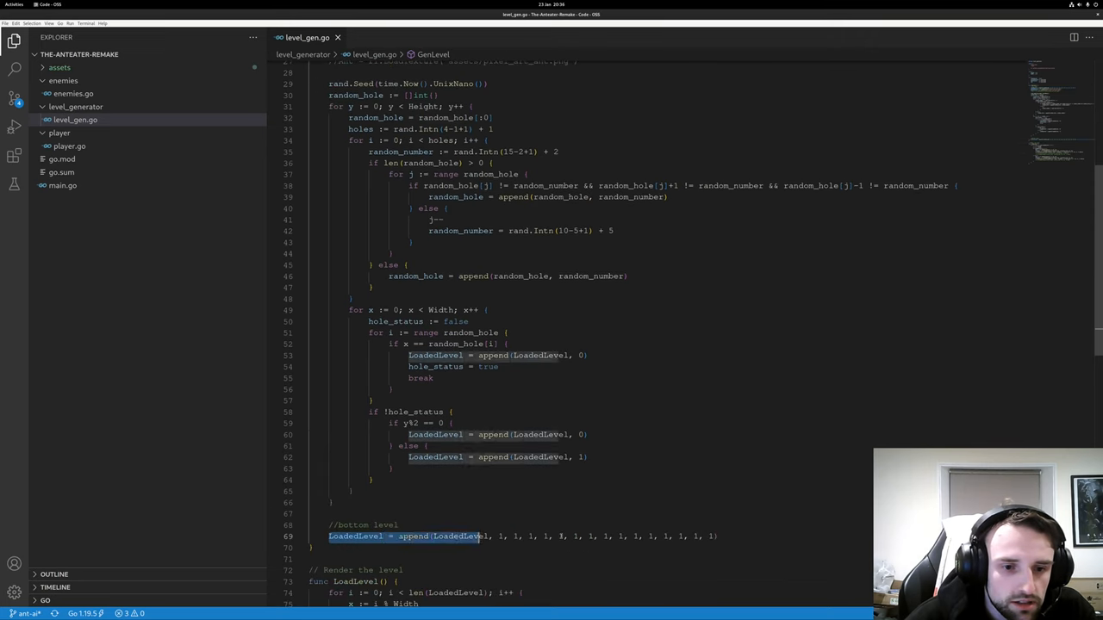
{"action": "left_click_drag", "start_coordinate": [481, 536], "coordinate": [731, 536]}
{"action": "scroll", "coordinate": [551, 491], "scroll_direction": "down", "scroll_amount": 1}
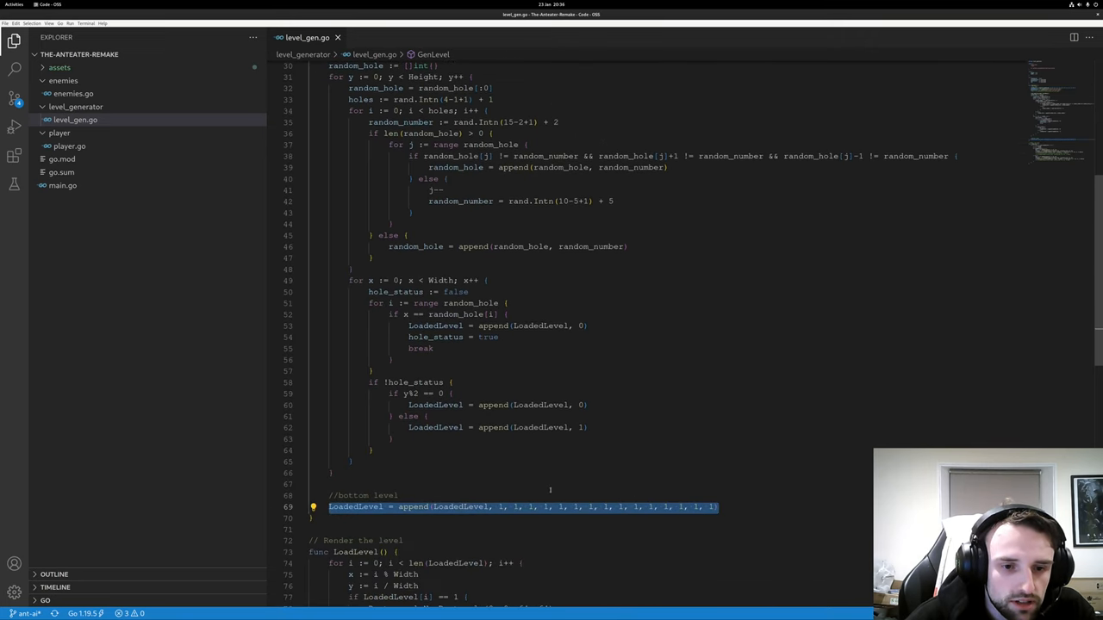
{"action": "scroll", "coordinate": [528, 495], "scroll_direction": "up", "scroll_amount": 5}
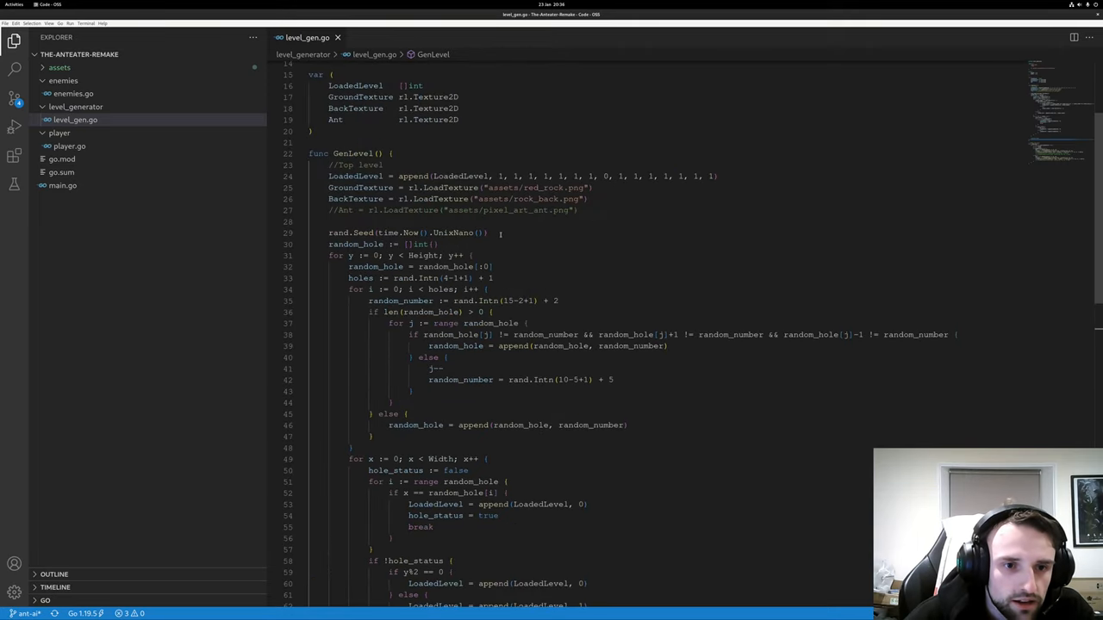
{"action": "left_click_drag", "start_coordinate": [489, 233], "coordinate": [329, 233]}
{"action": "scroll", "coordinate": [530, 231], "scroll_direction": "down", "scroll_amount": 1}
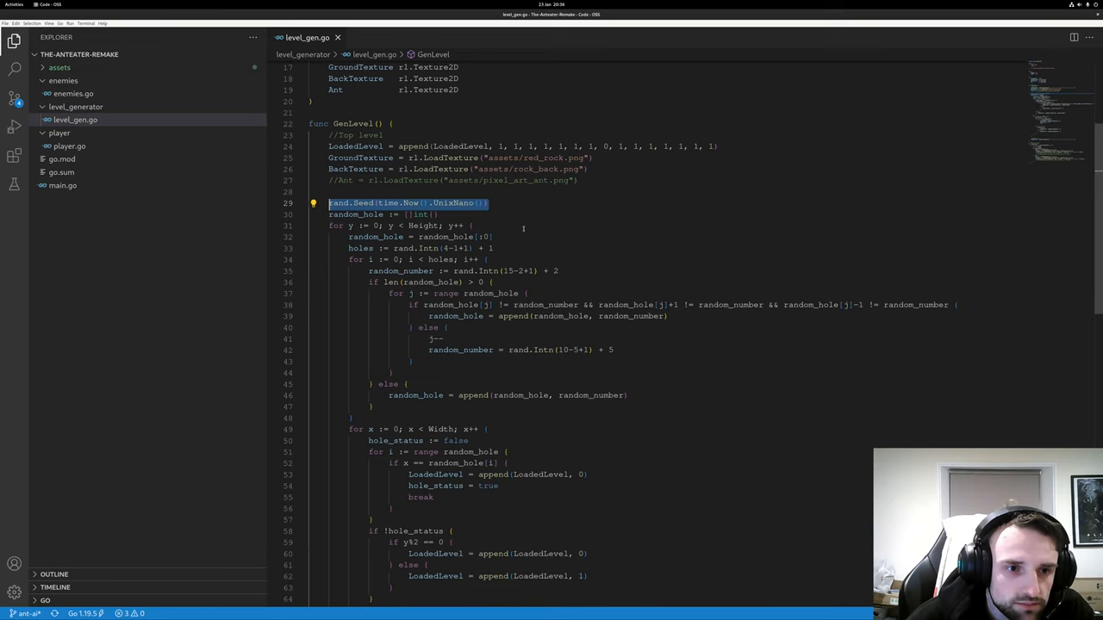
{"action": "left_click_drag", "start_coordinate": [440, 215], "coordinate": [328, 215]}
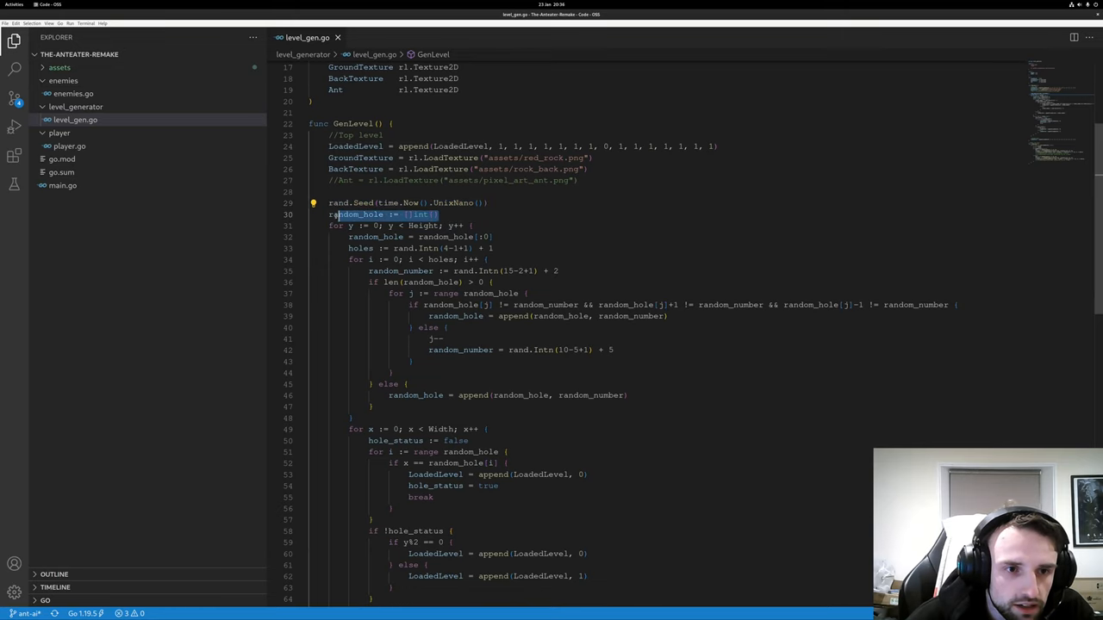
{"action": "scroll", "coordinate": [509, 228], "scroll_direction": "down", "scroll_amount": 1}
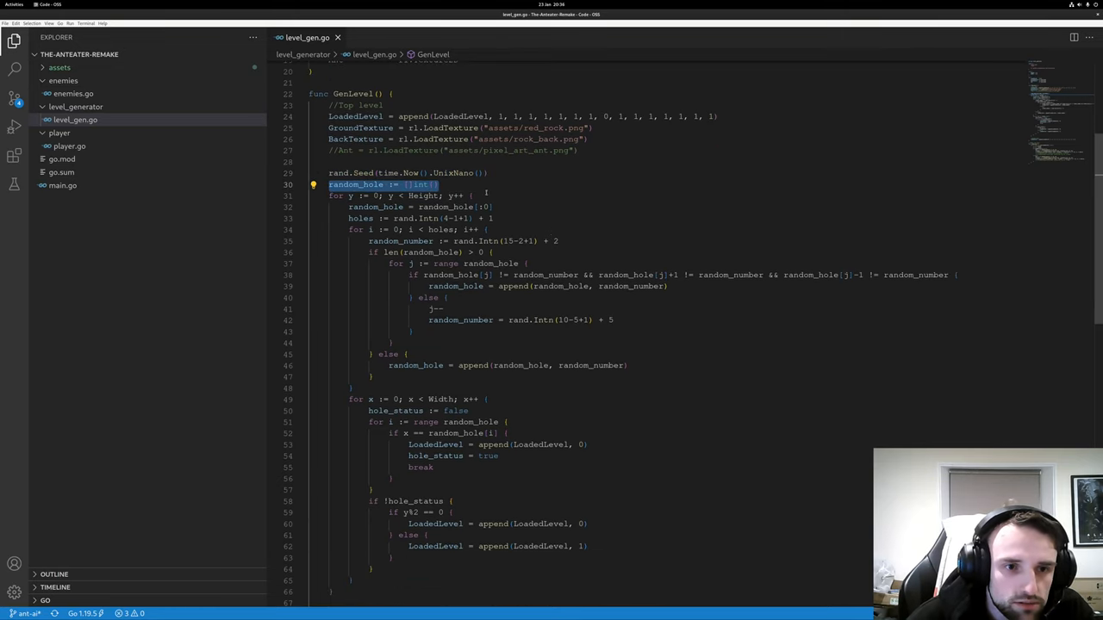
{"action": "left_click_drag", "start_coordinate": [474, 196], "coordinate": [329, 195]}
{"action": "scroll", "coordinate": [472, 198], "scroll_direction": "down", "scroll_amount": 1}
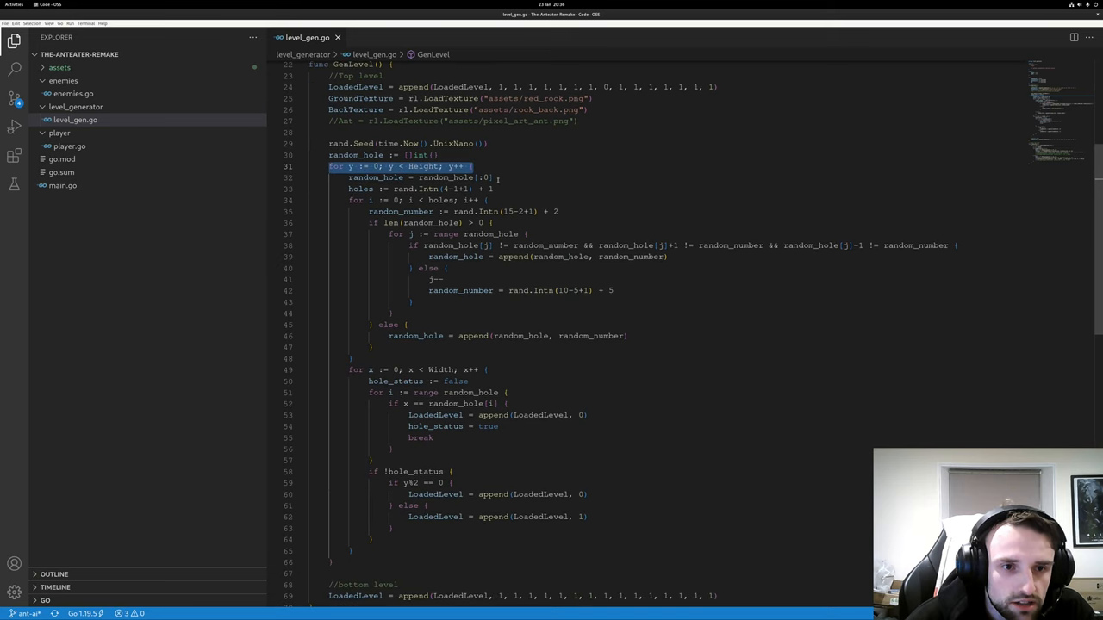
{"action": "left_click_drag", "start_coordinate": [493, 177], "coordinate": [349, 178]}
{"action": "scroll", "coordinate": [517, 186], "scroll_direction": "down", "scroll_amount": 1}
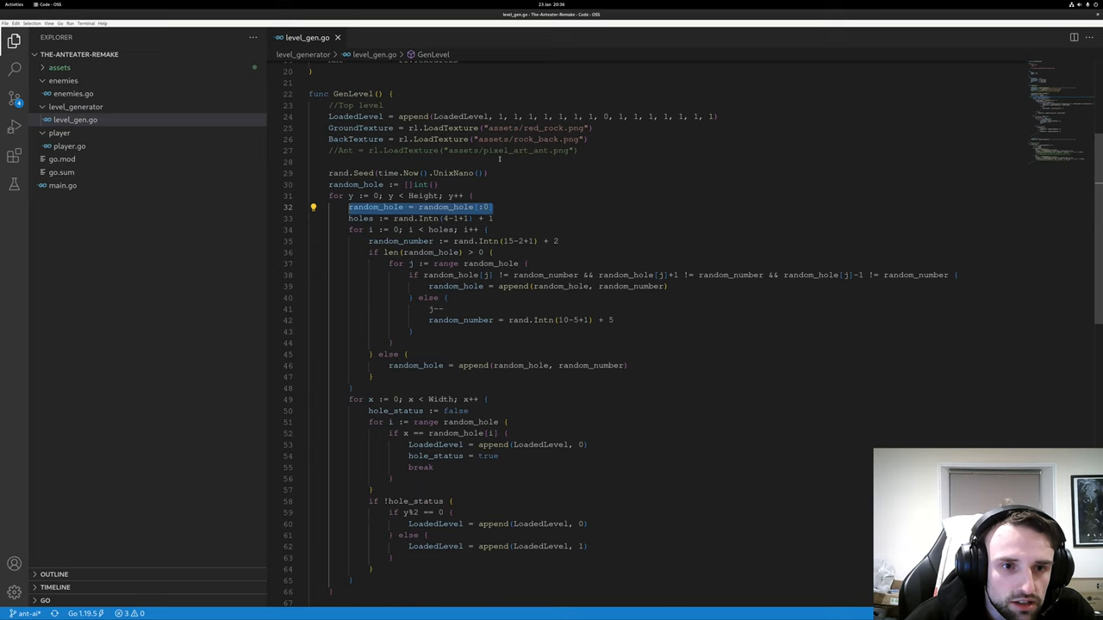
{"action": "scroll", "coordinate": [505, 221], "scroll_direction": "up", "scroll_amount": 1}
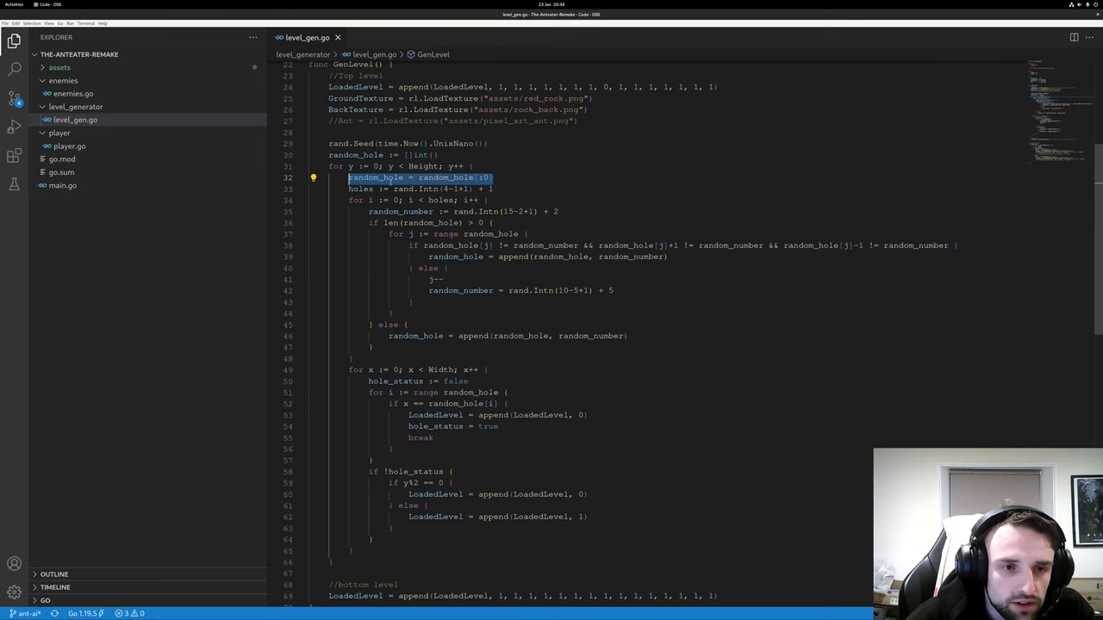
{"action": "left_click_drag", "start_coordinate": [493, 189], "coordinate": [352, 189]}
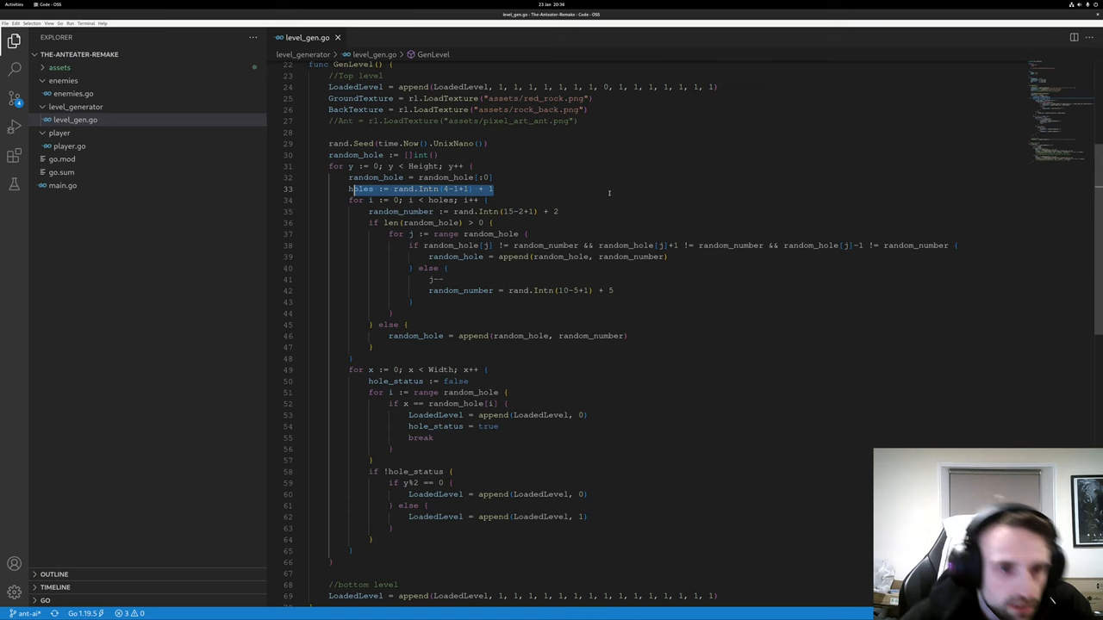
{"action": "scroll", "coordinate": [610, 193], "scroll_direction": "down", "scroll_amount": 1}
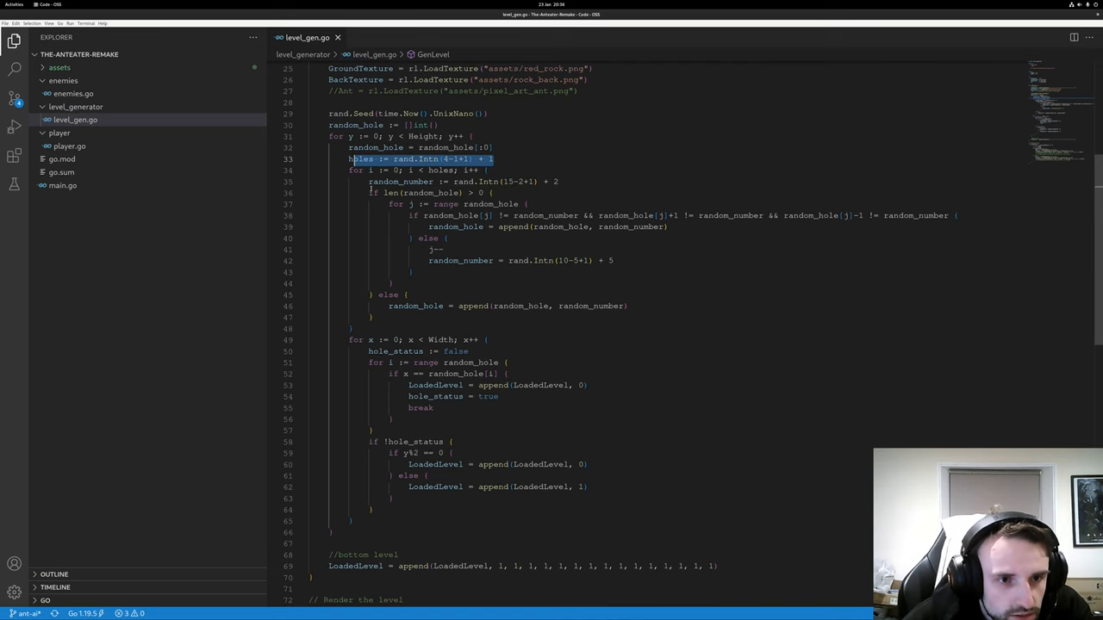
{"action": "left_click_drag", "start_coordinate": [369, 193], "coordinate": [494, 192]}
{"action": "scroll", "coordinate": [512, 245], "scroll_direction": "down", "scroll_amount": 1}
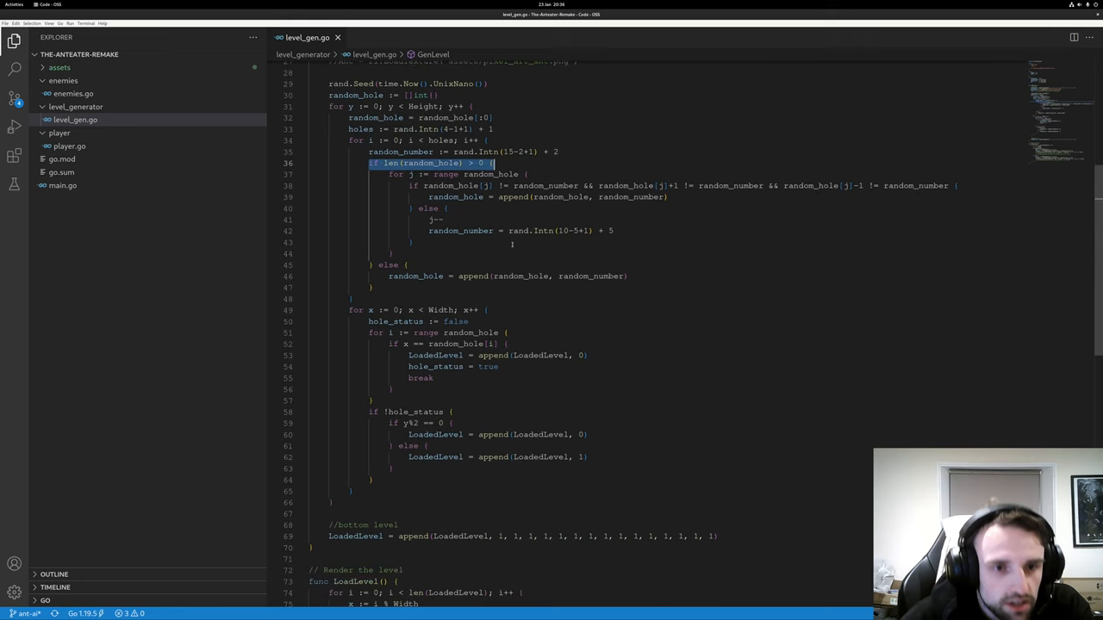
{"action": "left_click_drag", "start_coordinate": [956, 186], "coordinate": [409, 186]}
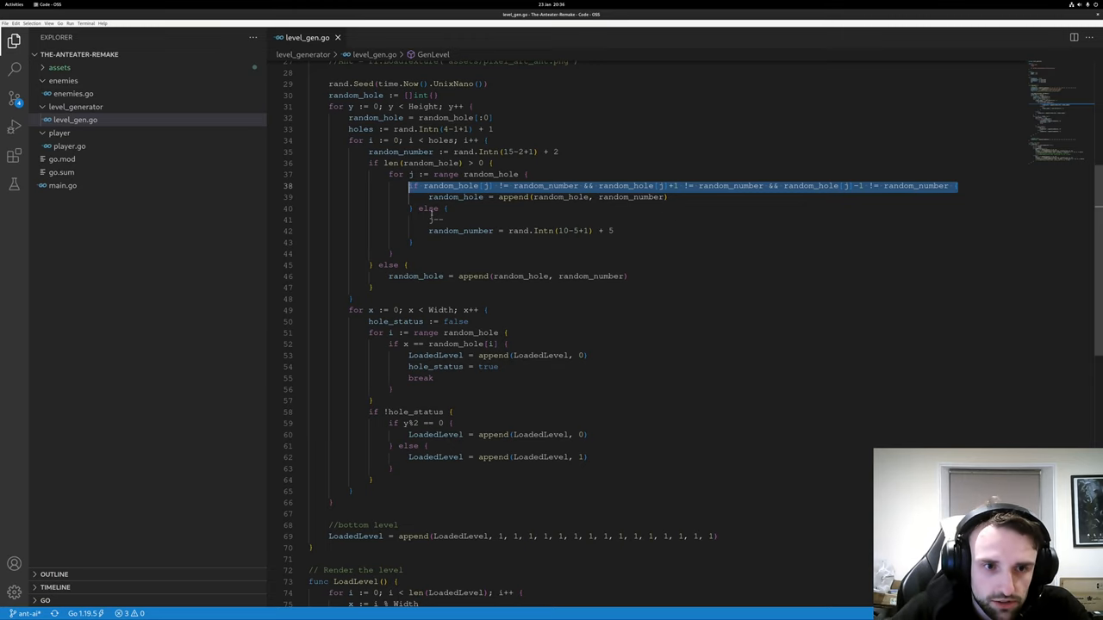
- Highlight the decrement of j on line 41 of GenLevel, then drop the highlight
{"action": "double_click", "coordinate": [439, 220]}
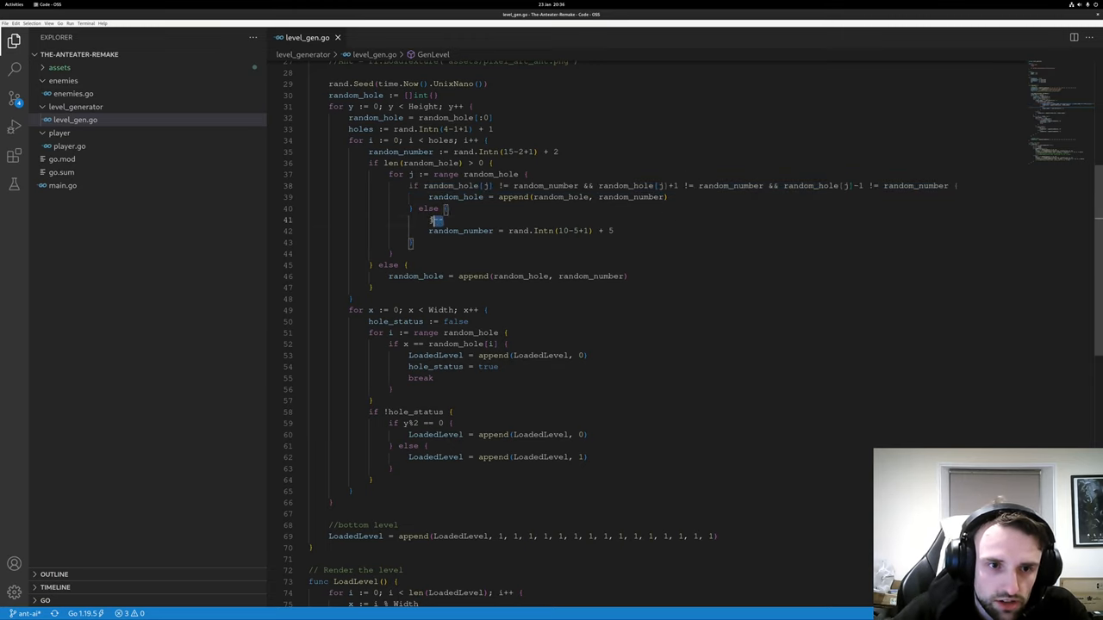
{"action": "left_click", "coordinate": [412, 243]}
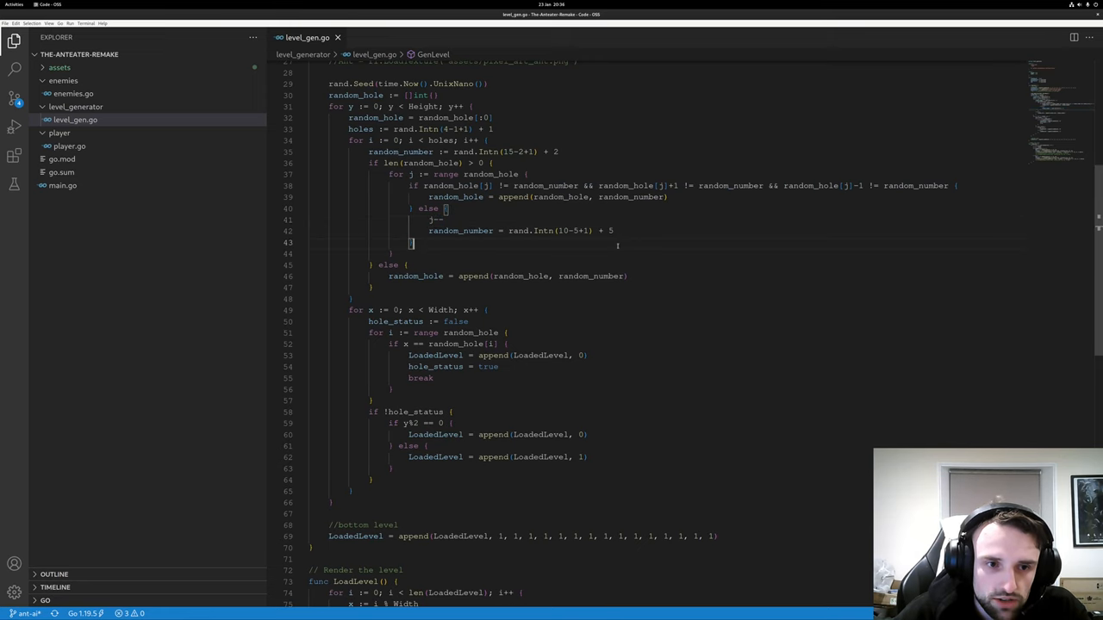
{"action": "scroll", "coordinate": [608, 244], "scroll_direction": "down", "scroll_amount": 2}
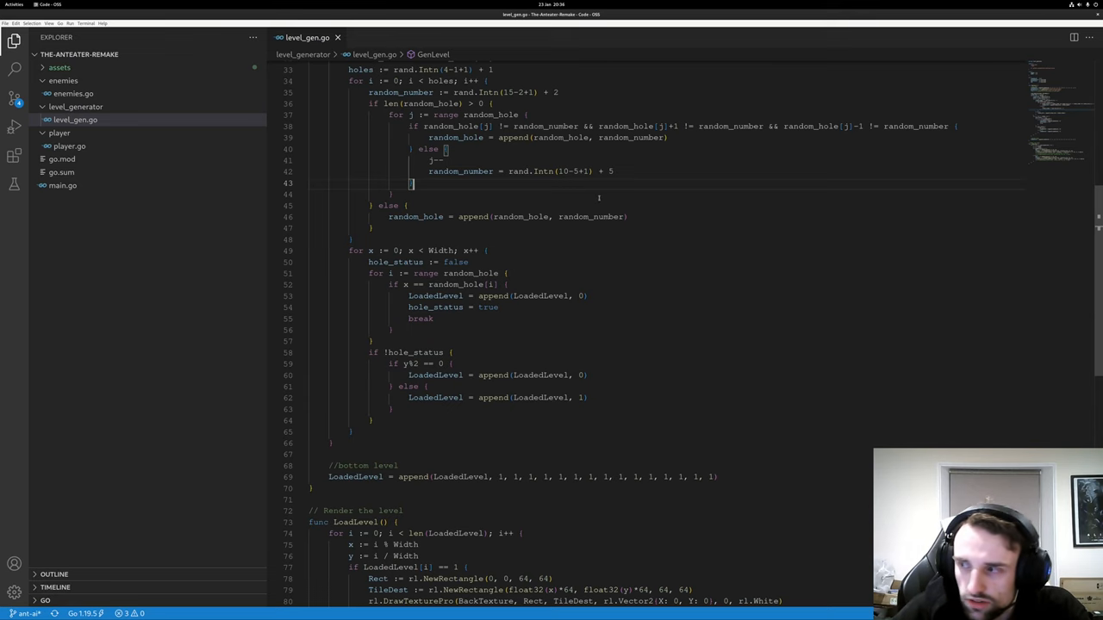
{"action": "scroll", "coordinate": [569, 173], "scroll_direction": "up", "scroll_amount": 2}
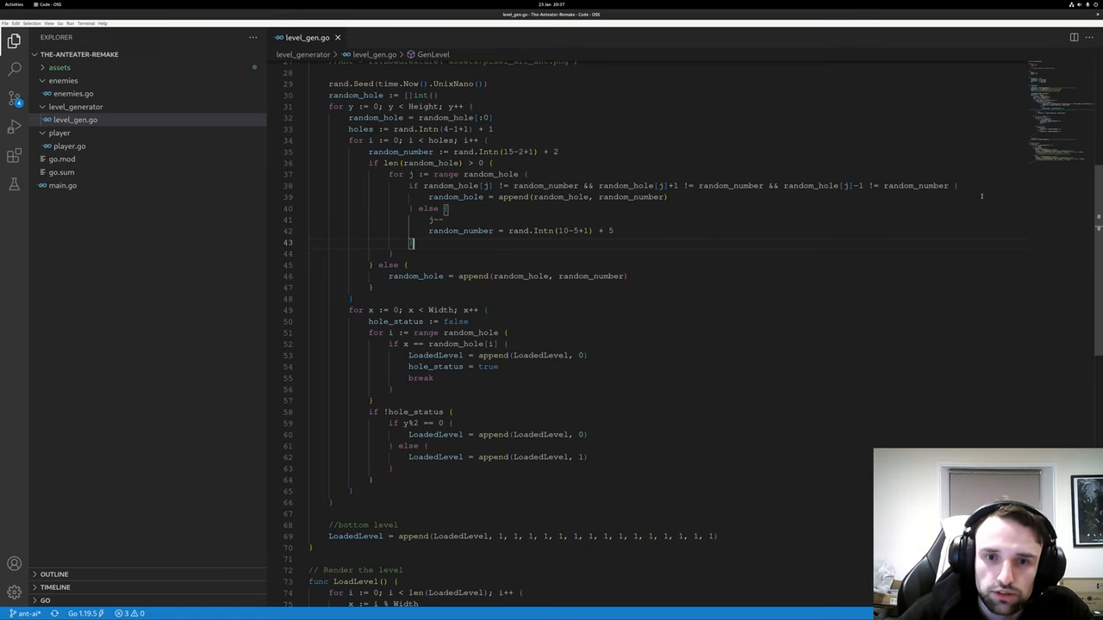
{"action": "scroll", "coordinate": [715, 222], "scroll_direction": "down", "scroll_amount": 2}
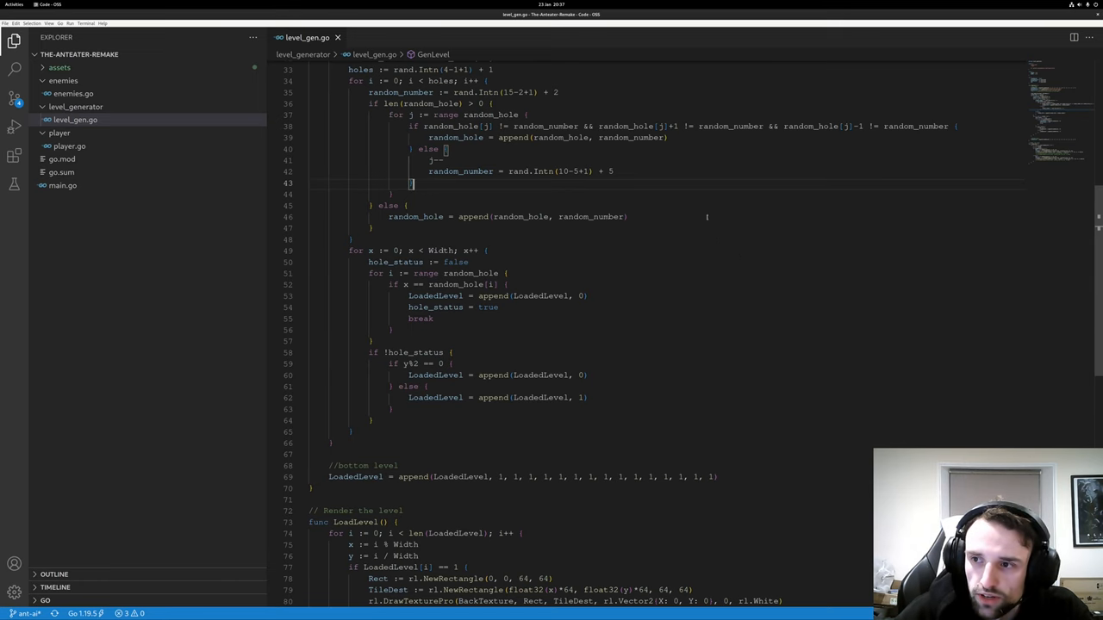
{"action": "scroll", "coordinate": [706, 217], "scroll_direction": "up", "scroll_amount": 3}
{"action": "scroll", "coordinate": [647, 216], "scroll_direction": "down", "scroll_amount": 3}
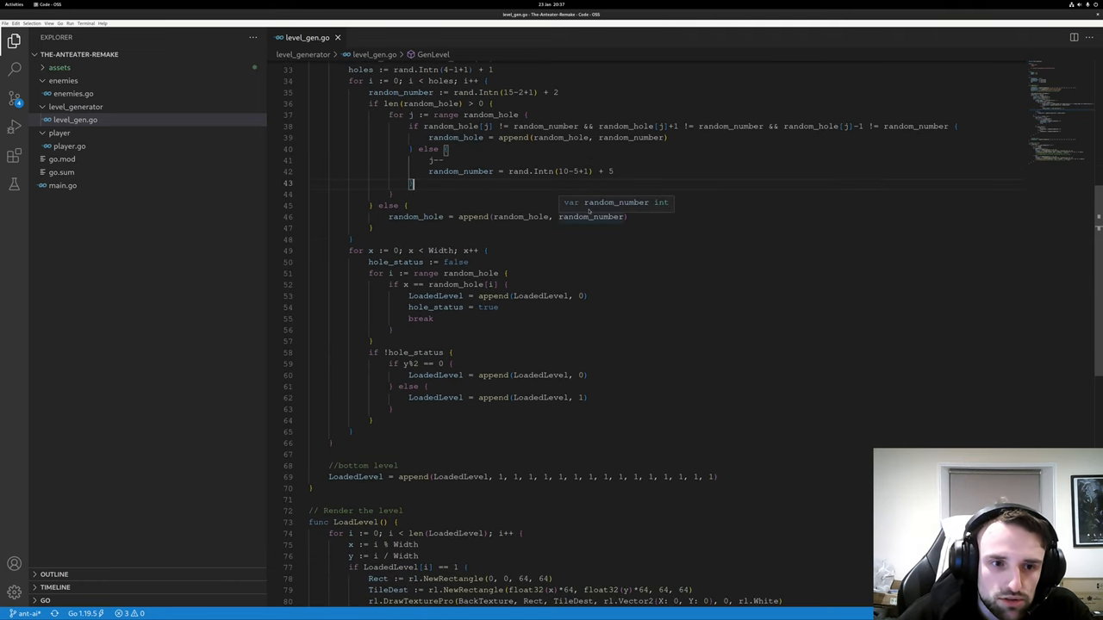
{"action": "scroll", "coordinate": [521, 200], "scroll_direction": "up", "scroll_amount": 2}
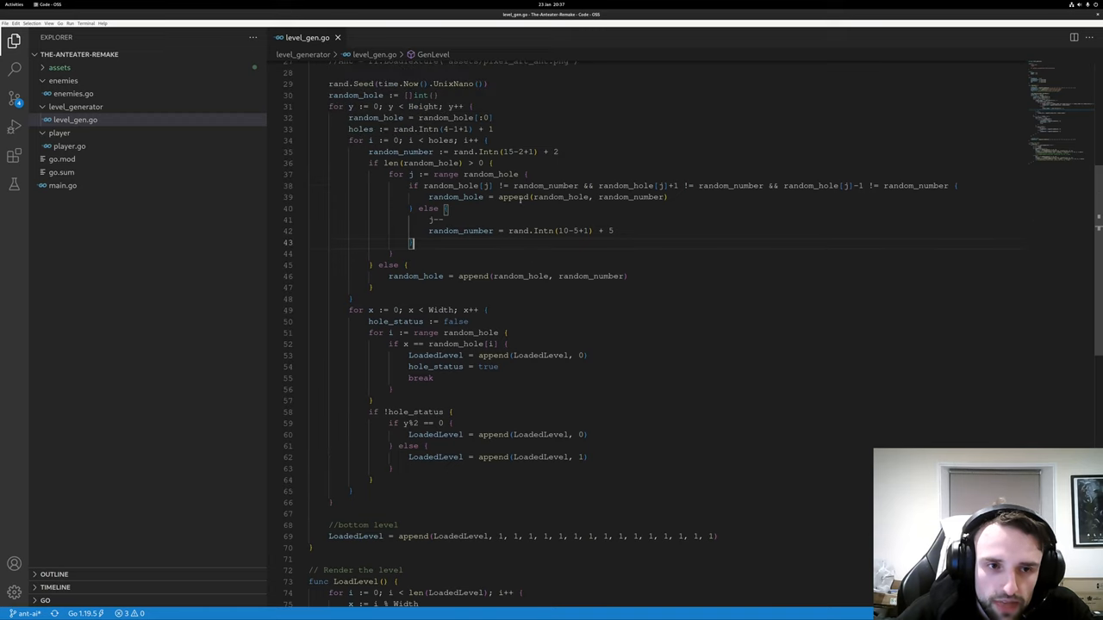
{"action": "scroll", "coordinate": [521, 200], "scroll_direction": "up", "scroll_amount": 3}
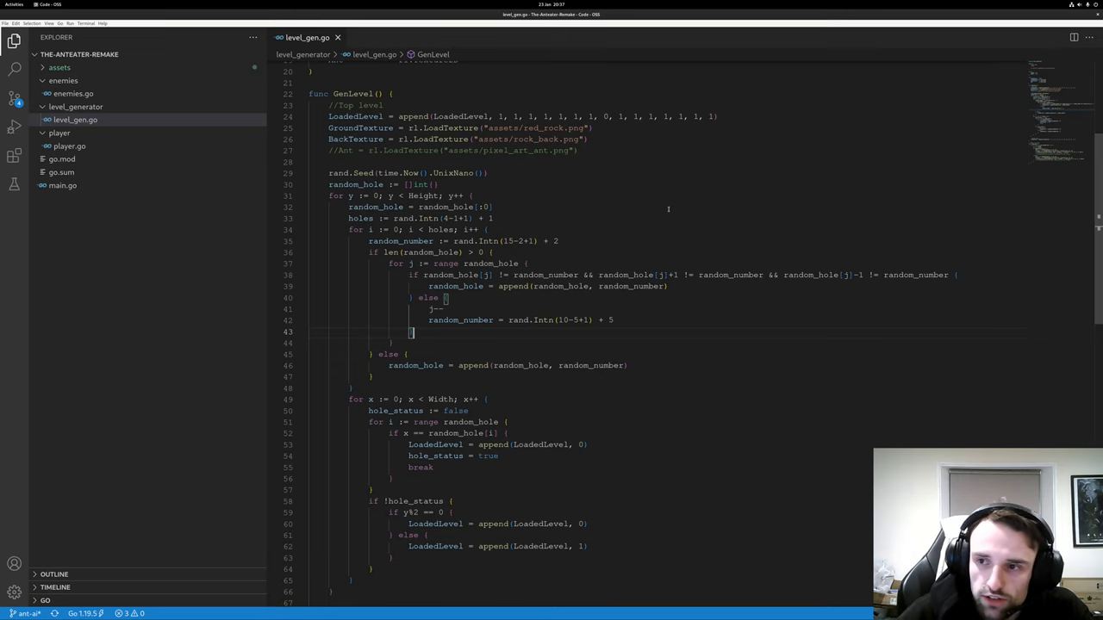
{"action": "scroll", "coordinate": [668, 210], "scroll_direction": "down", "scroll_amount": 1}
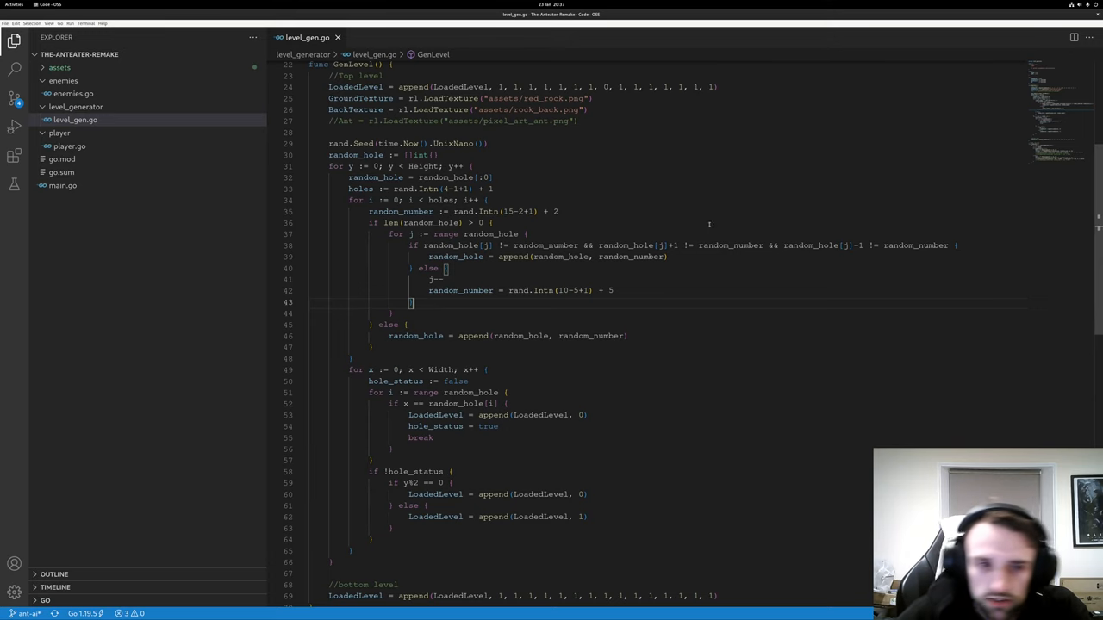
{"action": "scroll", "coordinate": [603, 207], "scroll_direction": "down", "scroll_amount": 3}
{"action": "scroll", "coordinate": [703, 210], "scroll_direction": "down", "scroll_amount": 3}
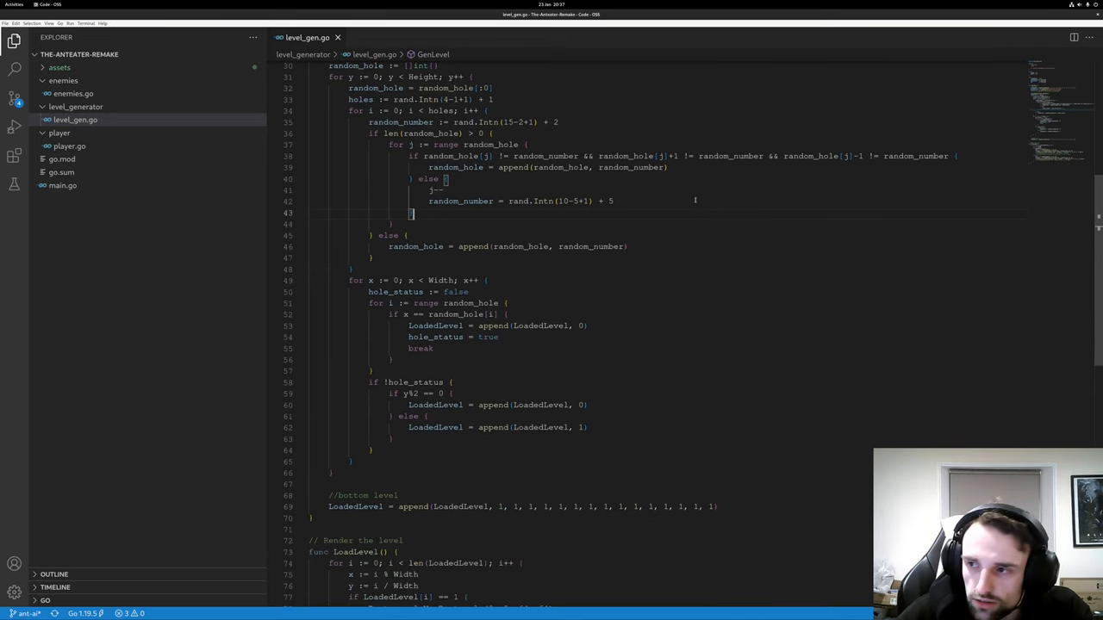
{"action": "scroll", "coordinate": [606, 296], "scroll_direction": "down", "scroll_amount": 1}
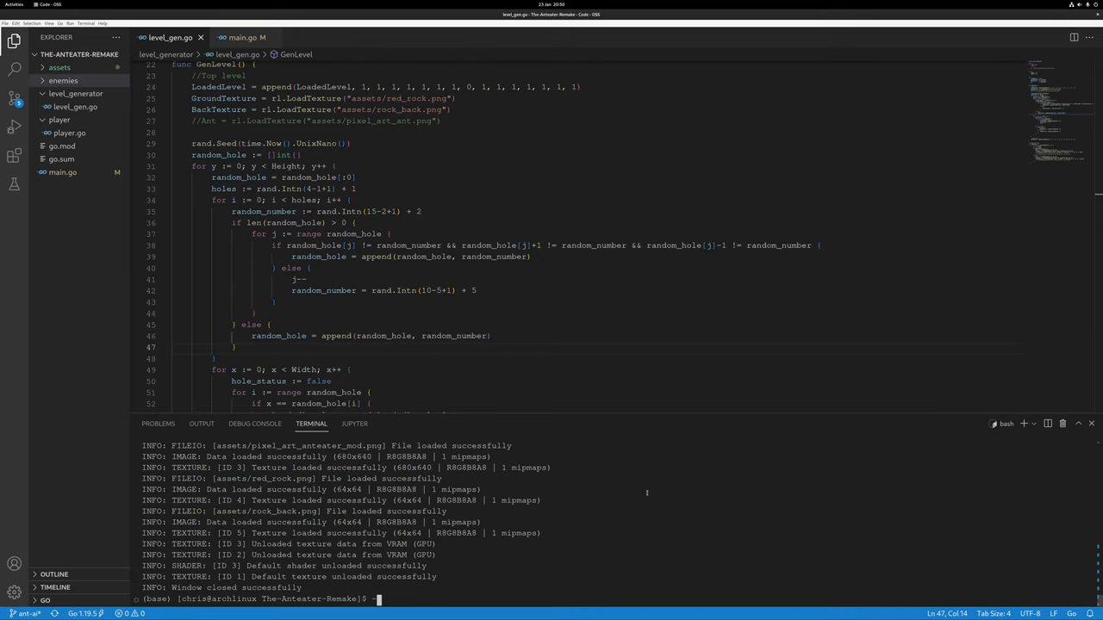
{"action": "type", "text": "go run main.go"}
- Run 'go run main.go' so the anteater appears above the rock-tile level
{"action": "key", "text": "Return"}
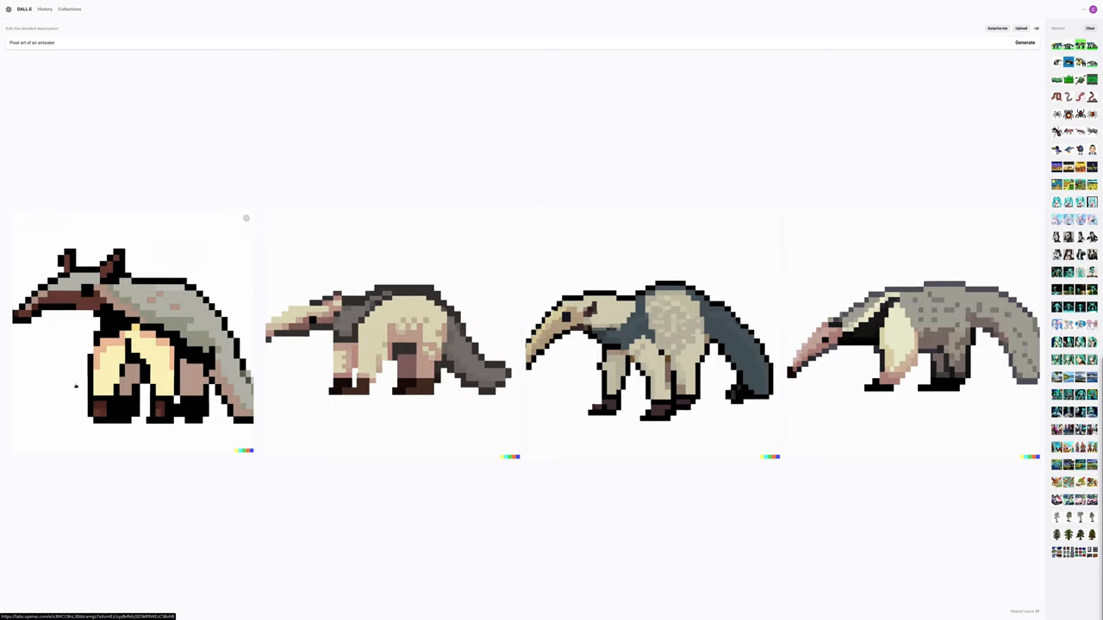
- View the fourth pixel-art anteater image full-size
{"action": "left_click", "coordinate": [853, 375]}
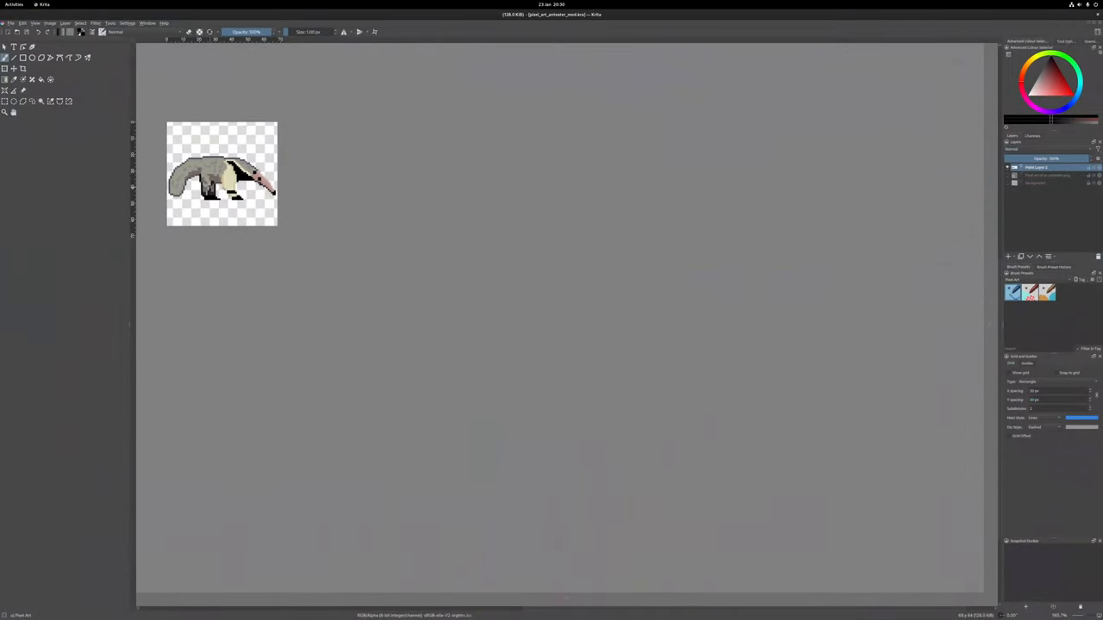
{"action": "scroll", "coordinate": [259, 189], "scroll_direction": "up", "scroll_amount": 5}
{"action": "scroll", "coordinate": [302, 259], "scroll_direction": "down", "scroll_amount": 3}
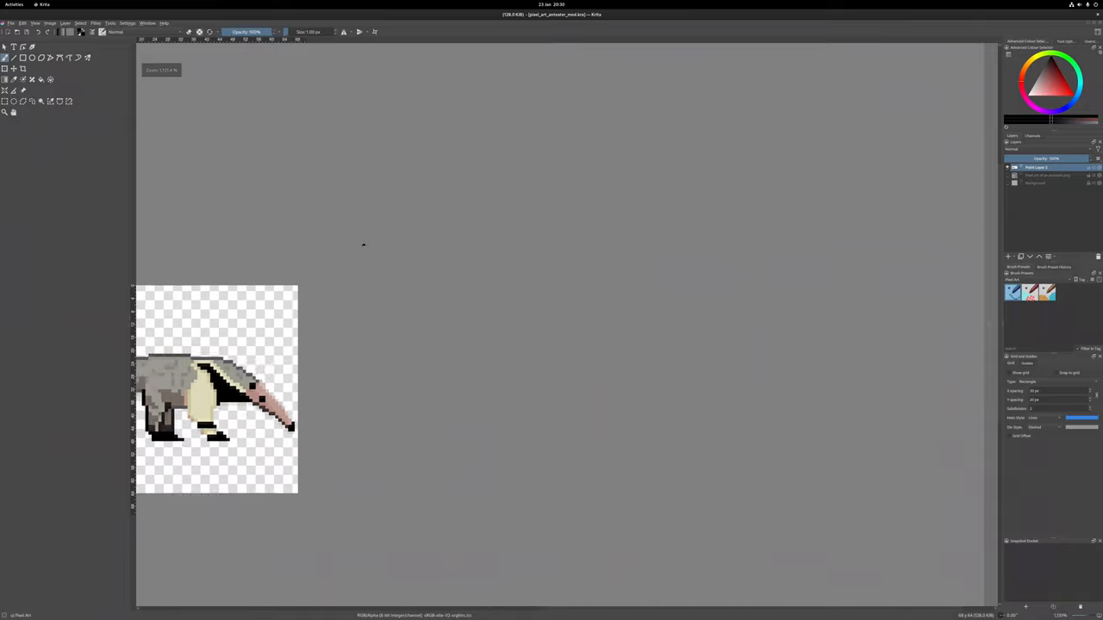
{"action": "scroll", "coordinate": [500, 315], "scroll_direction": "up", "scroll_amount": 2}
{"action": "scroll", "coordinate": [500, 314], "scroll_direction": "up", "scroll_amount": 2}
{"action": "scroll", "coordinate": [500, 314], "scroll_direction": "up", "scroll_amount": 3}
{"action": "scroll", "coordinate": [500, 315], "scroll_direction": "up", "scroll_amount": 2}
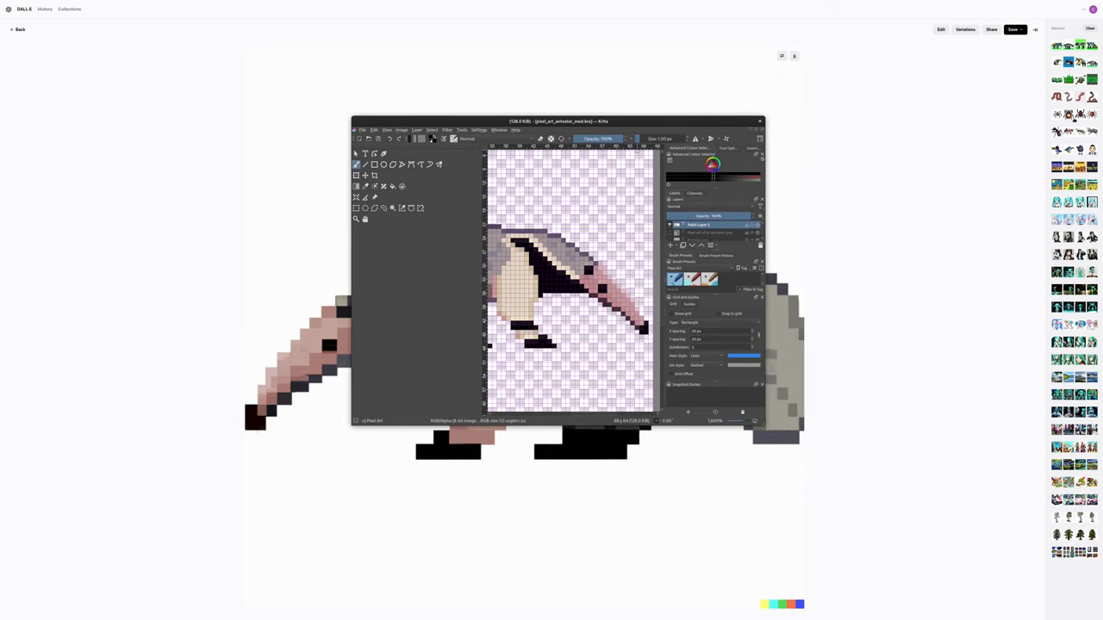
- Revisit the pixel-art ant results, then the pixel-art earthworm results from History
{"action": "left_click", "coordinate": [1069, 132]}
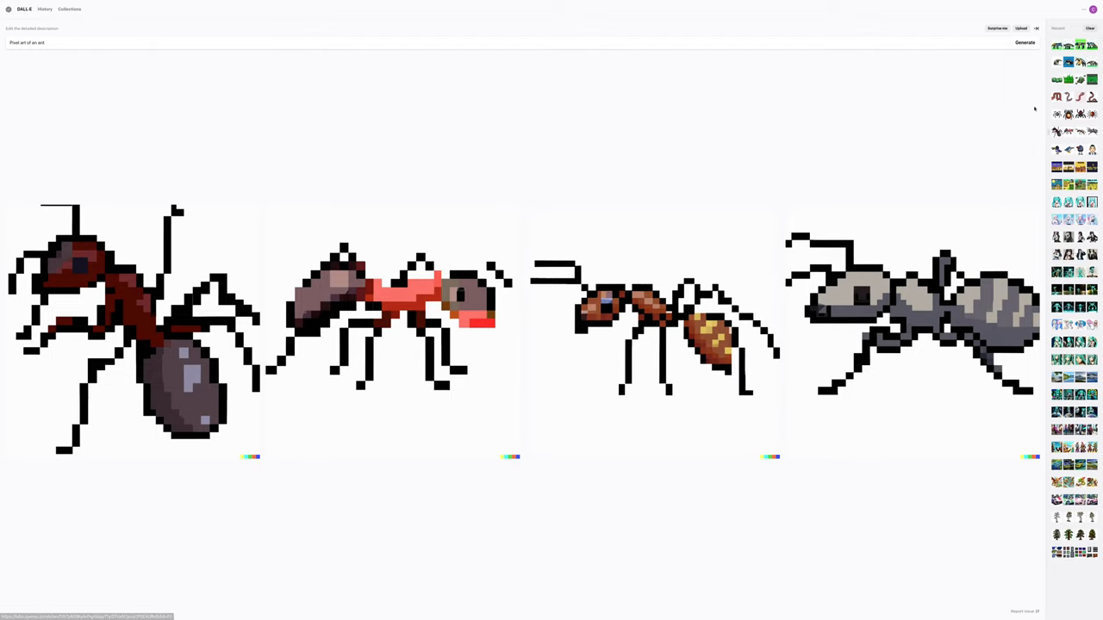
{"action": "left_click", "coordinate": [1068, 96]}
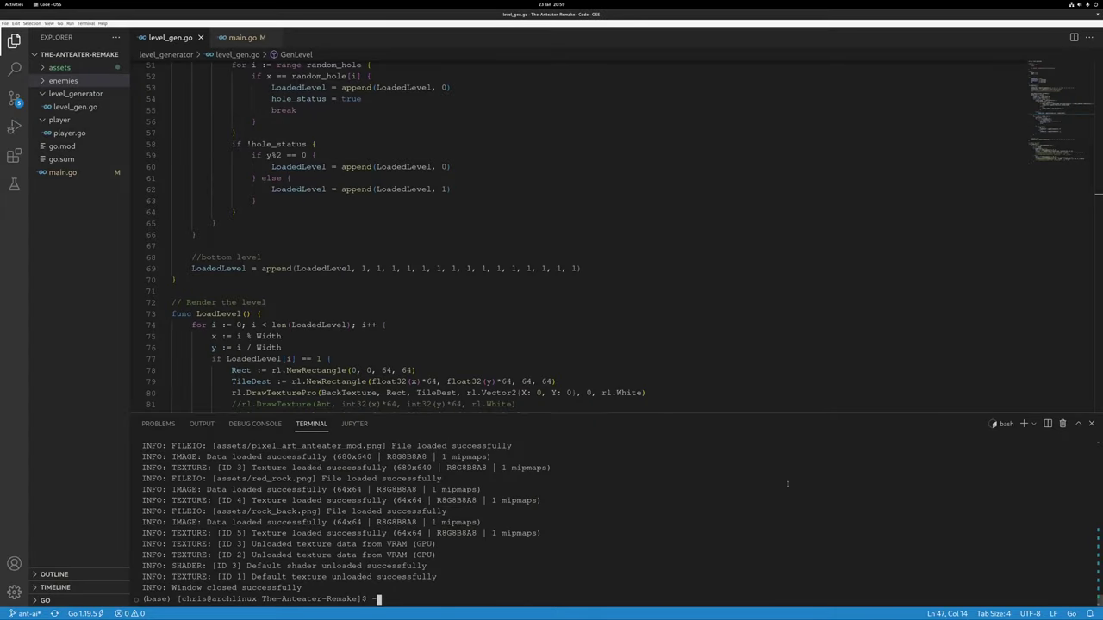
- Relaunch the game, steer the red tongue down through the tunnels, then retract it with space
{"action": "key", "text": "Up"}
{"action": "key", "text": "Return"}
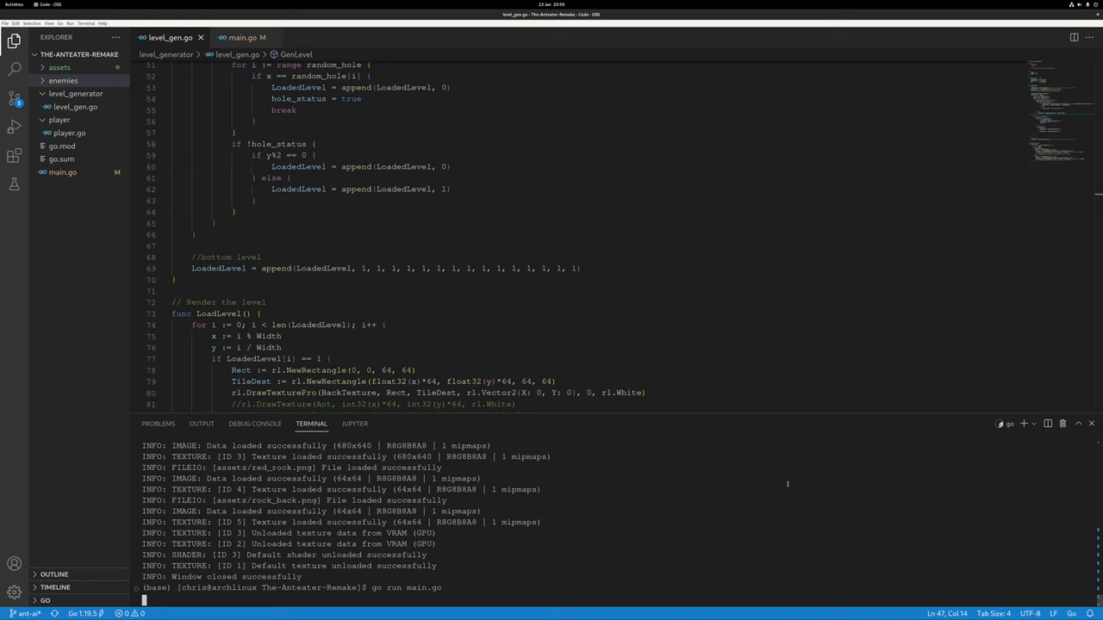
{"action": "key", "text": "Down"}
{"action": "key", "text": "Right"}
{"action": "key", "text": "Down"}
{"action": "key", "text": "Down"}
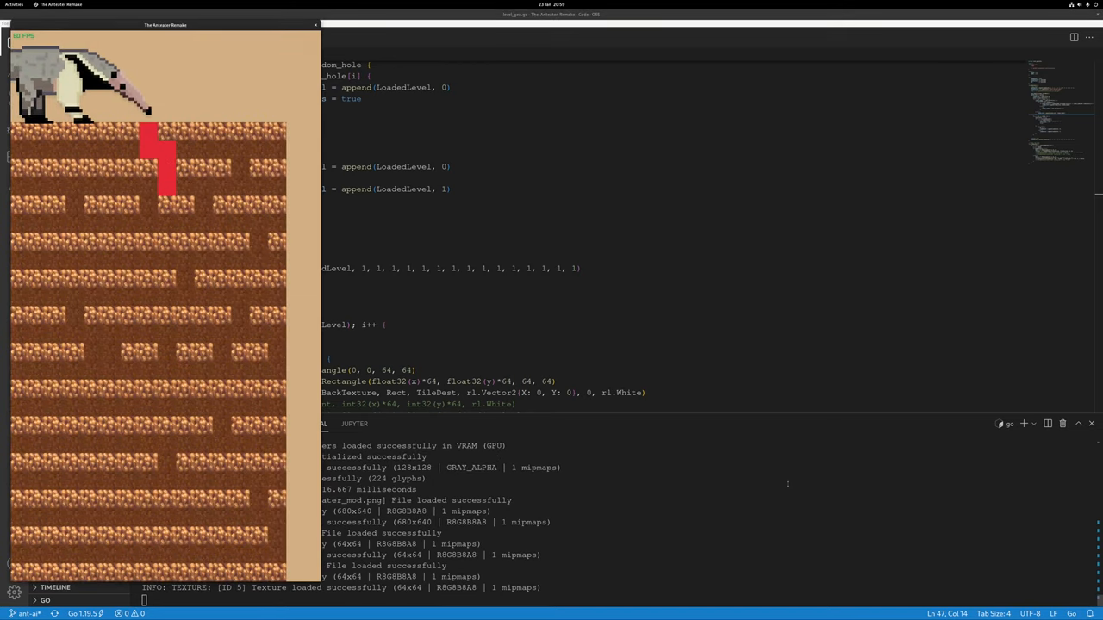
{"action": "key", "text": "Left"}
{"action": "key", "text": "Down"}
{"action": "key", "text": "Down"}
{"action": "key", "text": "Right"}
{"action": "key", "text": "Right"}
{"action": "key", "text": "Right"}
{"action": "key", "text": "Right"}
{"action": "key", "text": "Down"}
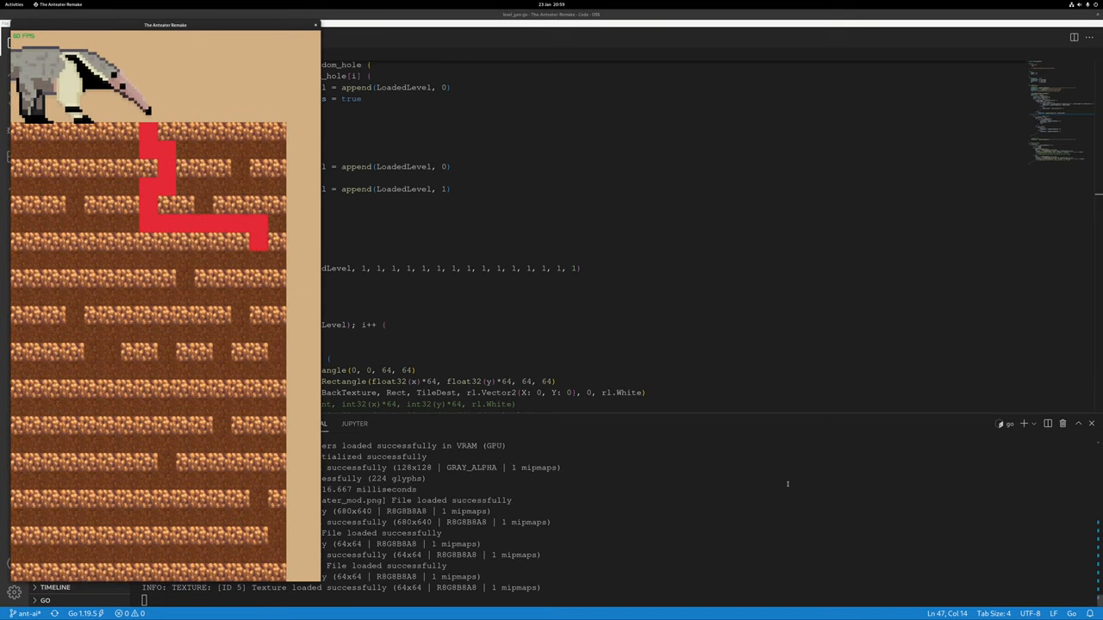
{"action": "key", "text": "Down"}
{"action": "key", "text": "Left"}
{"action": "key", "text": "Left"}
{"action": "key", "text": "Left"}
{"action": "key", "text": "Down"}
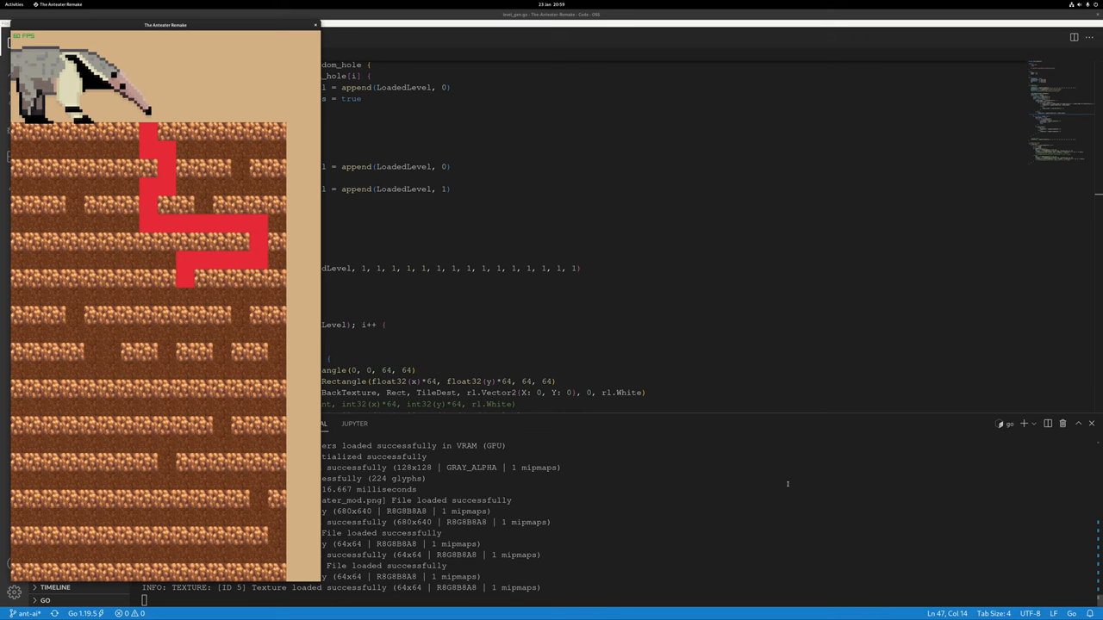
{"action": "key", "text": "space"}
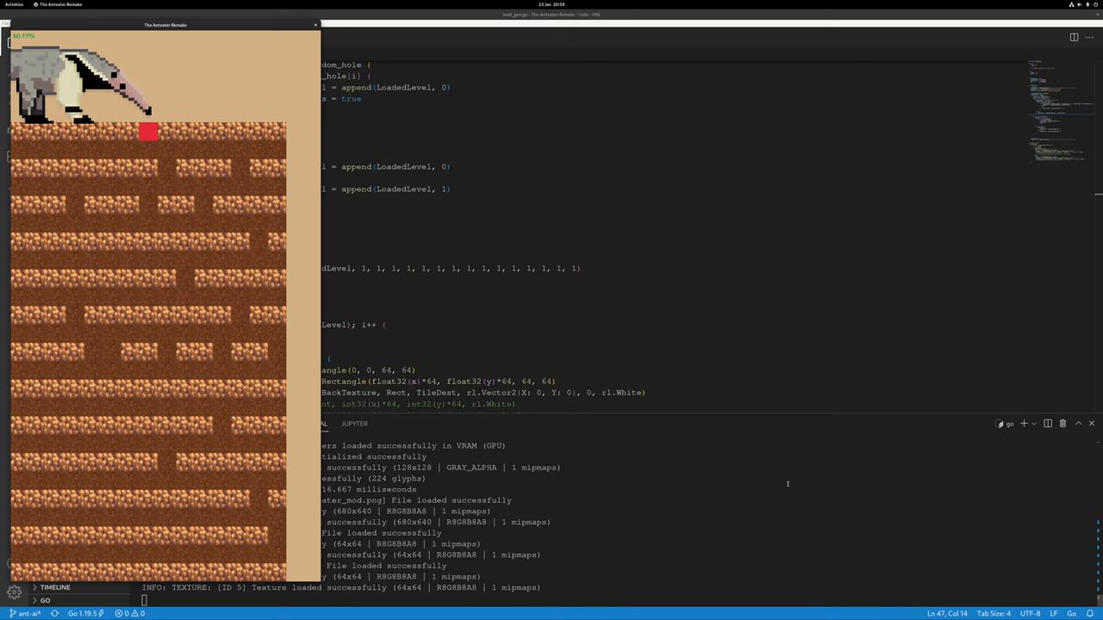
- Extend the tongue down-right, curl it back up-left, redirect it, then pull it fully in
{"action": "key", "text": "Down"}
{"action": "key", "text": "Right"}
{"action": "key", "text": "Down"}
{"action": "key", "text": "Down"}
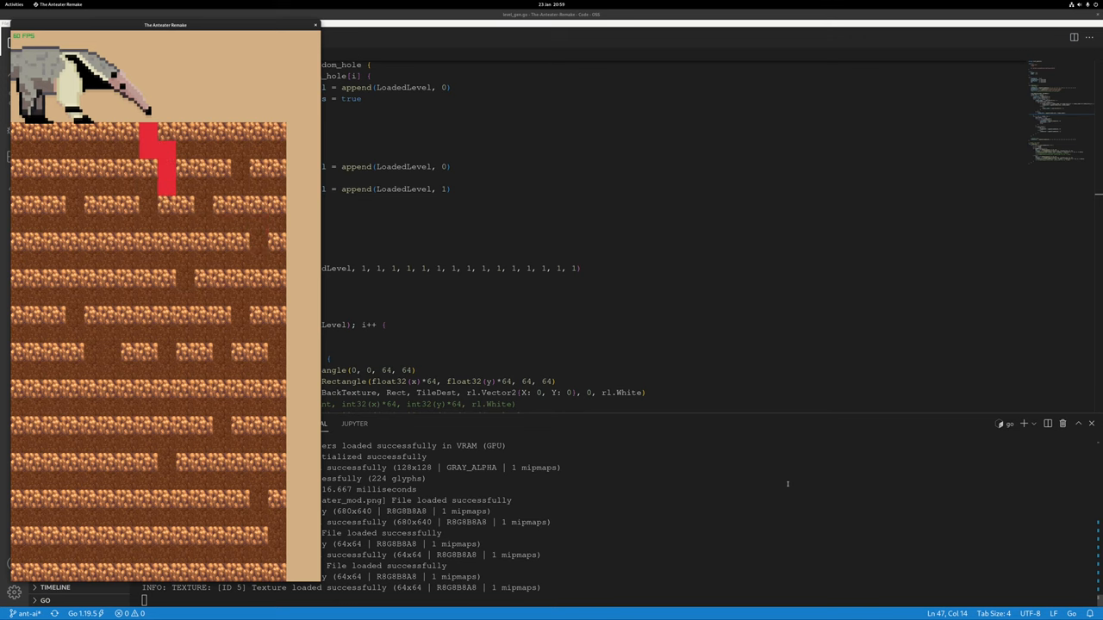
{"action": "key", "text": "Right"}
{"action": "key", "text": "Right"}
{"action": "key", "text": "Right"}
{"action": "key", "text": "Right"}
{"action": "key", "text": "Up"}
{"action": "key", "text": "Up"}
{"action": "key", "text": "Left"}
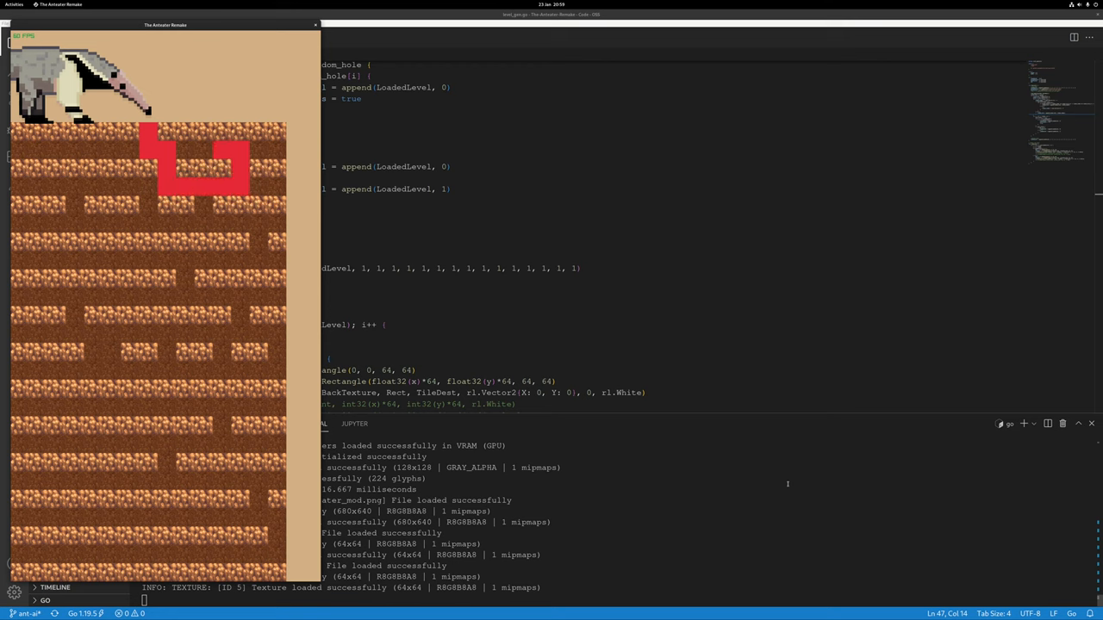
{"action": "key", "text": "Left"}
{"action": "key", "text": "Left"}
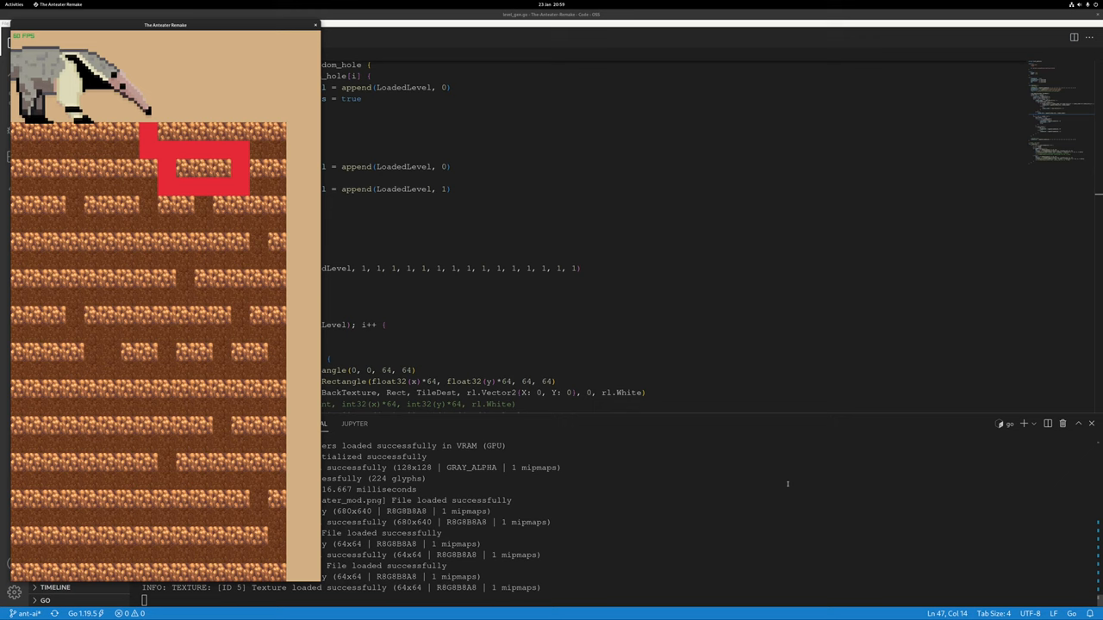
{"action": "key", "text": "Right"}
{"action": "key", "text": "Right"}
{"action": "key", "text": "Right"}
{"action": "key", "text": "Up"}
{"action": "key", "text": "Down"}
{"action": "key", "text": "Left"}
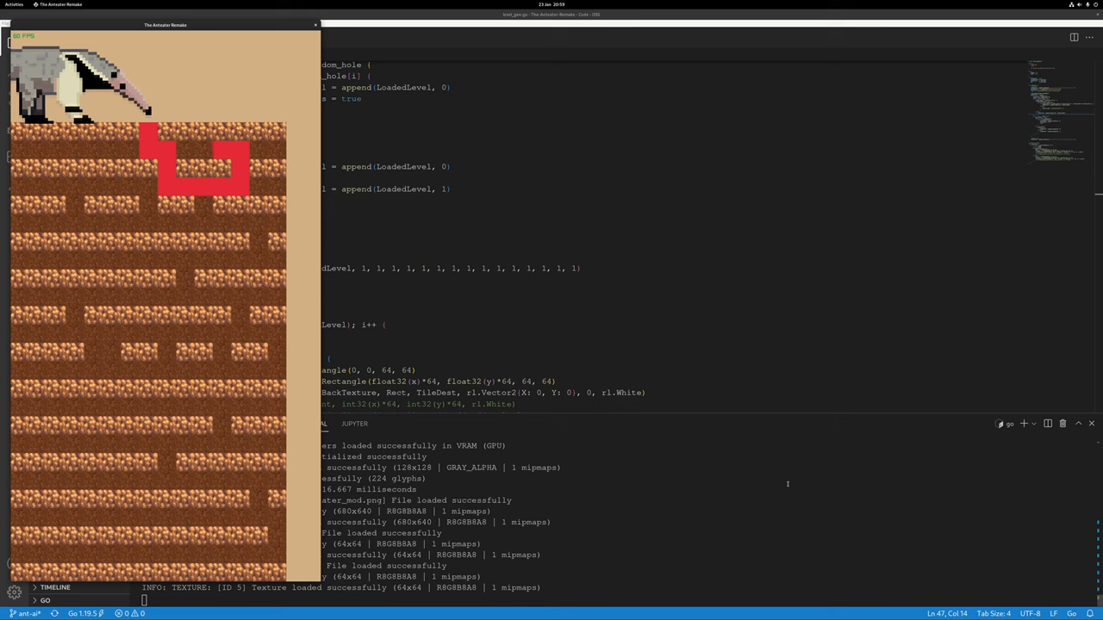
{"action": "key", "text": "Right"}
{"action": "key", "text": "Up"}
{"action": "key", "text": "space"}
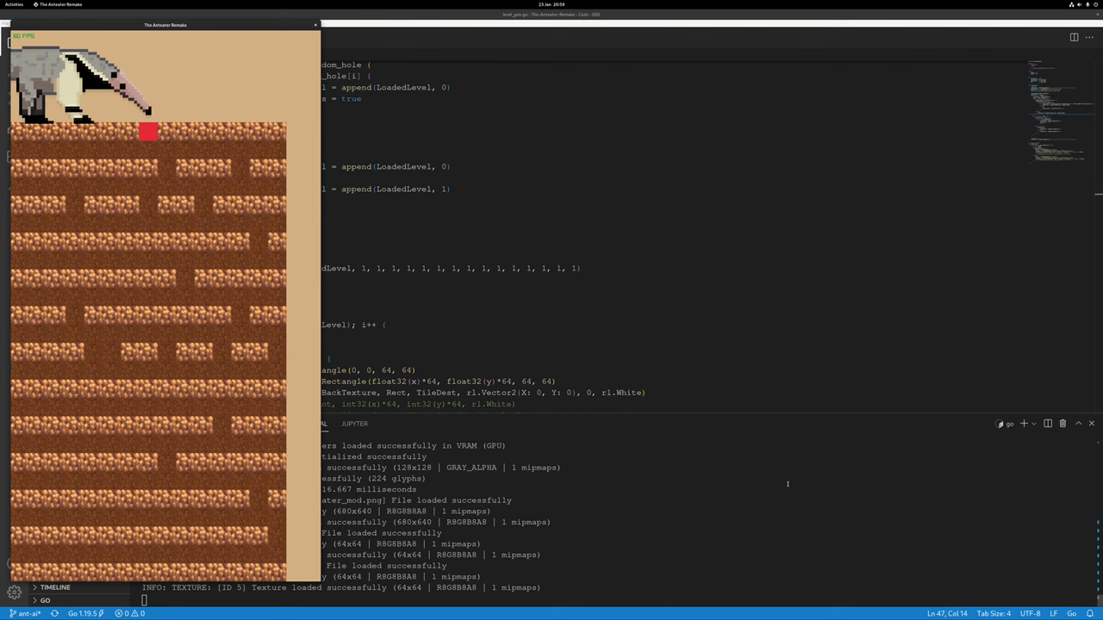
- Close the game and review player.go's Tongue and TonguePosY declarations with starting X value 7
{"action": "left_click", "coordinate": [316, 25]}
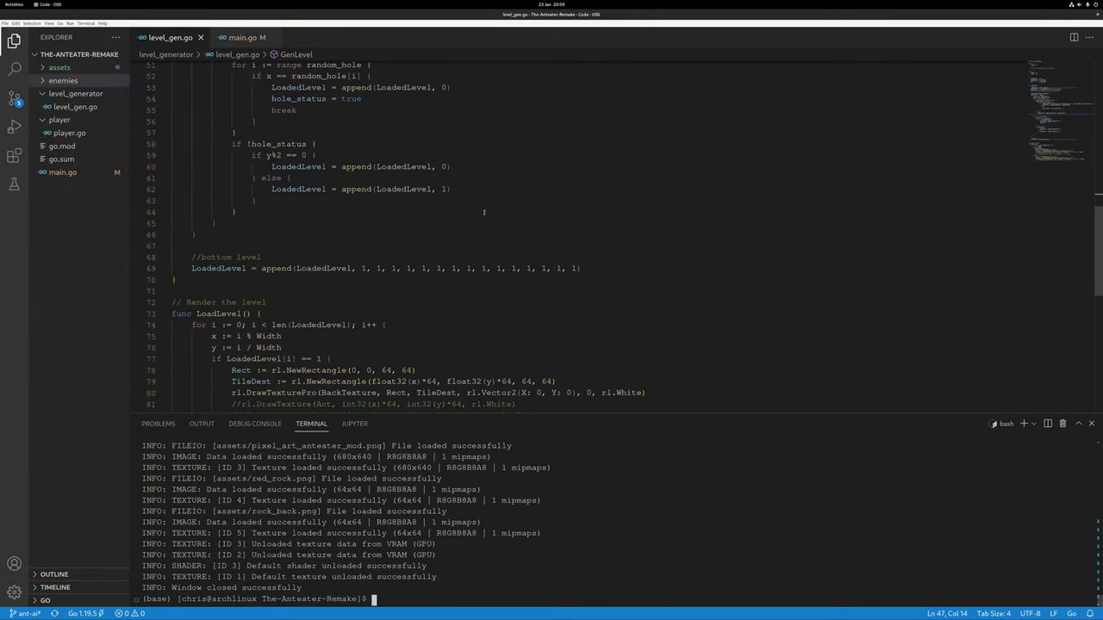
{"action": "scroll", "coordinate": [483, 212], "scroll_direction": "down", "scroll_amount": 2}
{"action": "scroll", "coordinate": [484, 212], "scroll_direction": "up", "scroll_amount": 3}
{"action": "left_click", "coordinate": [69, 133]}
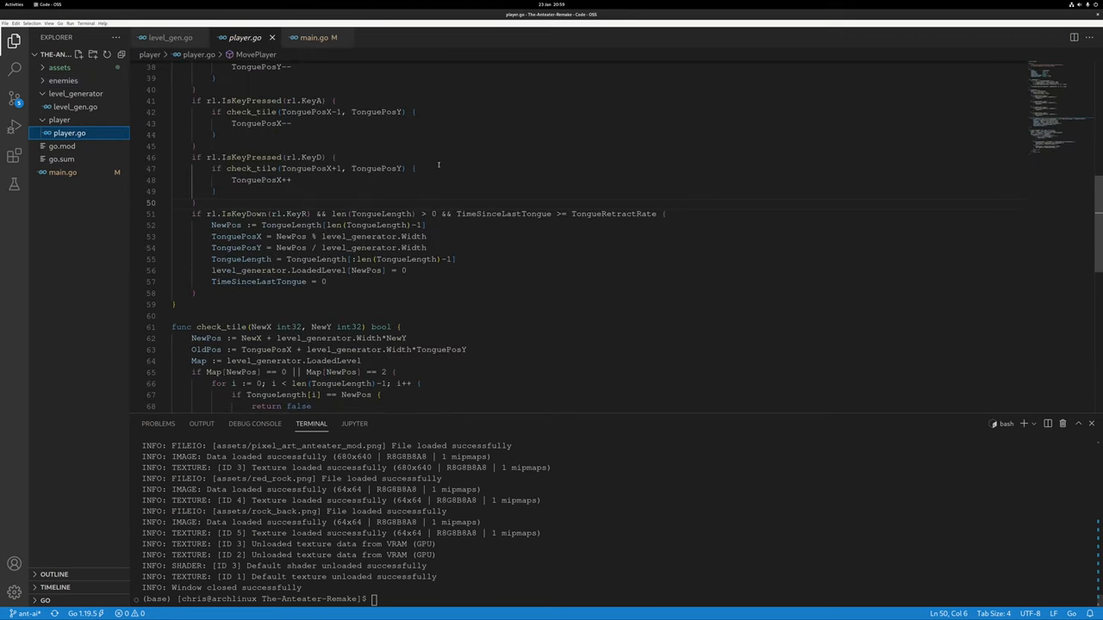
{"action": "scroll", "coordinate": [616, 130], "scroll_direction": "up", "scroll_amount": 5}
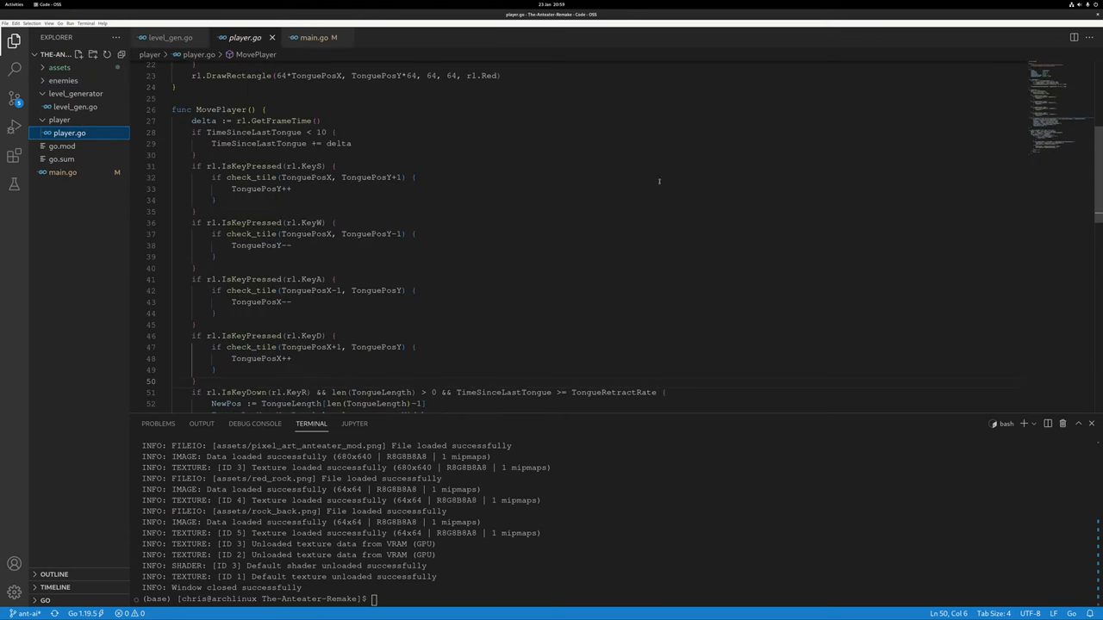
{"action": "scroll", "coordinate": [586, 163], "scroll_direction": "up", "scroll_amount": 5}
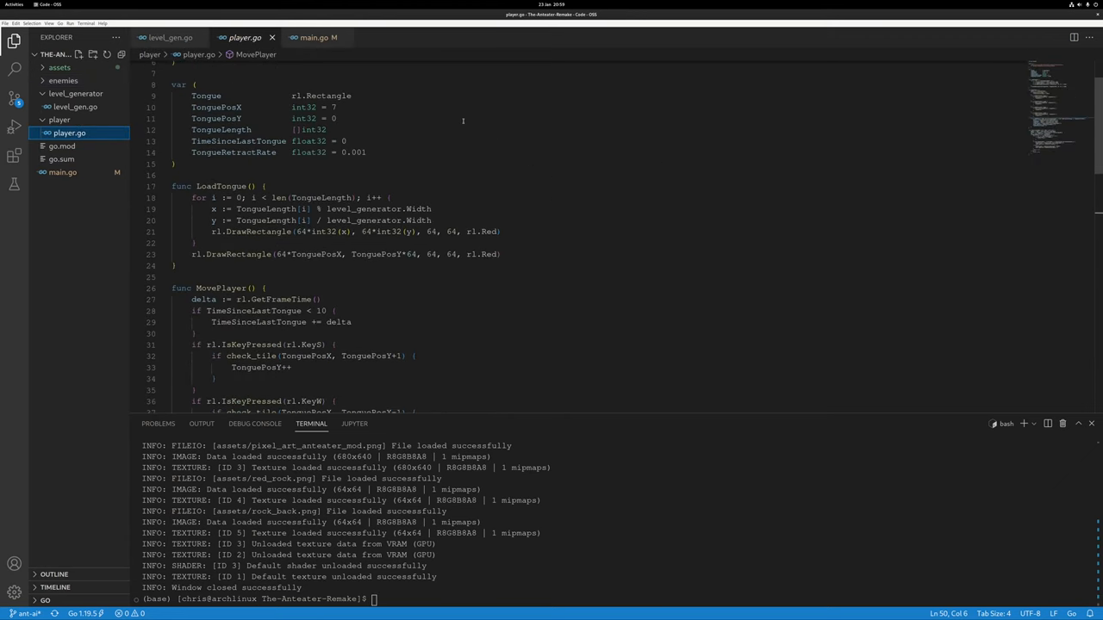
{"action": "scroll", "coordinate": [462, 122], "scroll_direction": "up", "scroll_amount": 2}
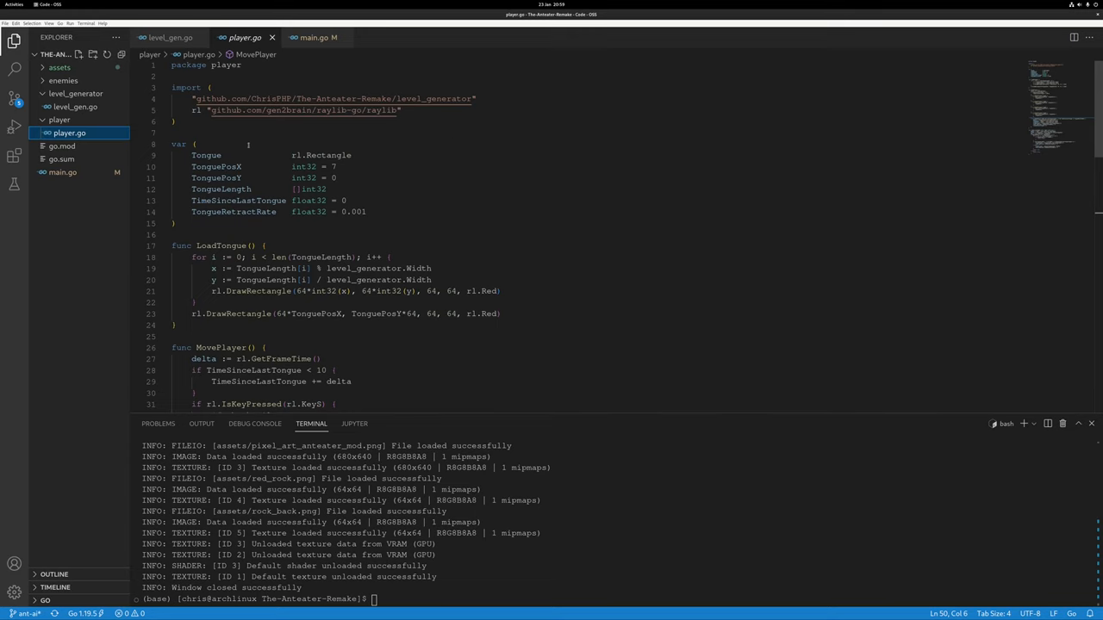
{"action": "left_click", "coordinate": [217, 155]}
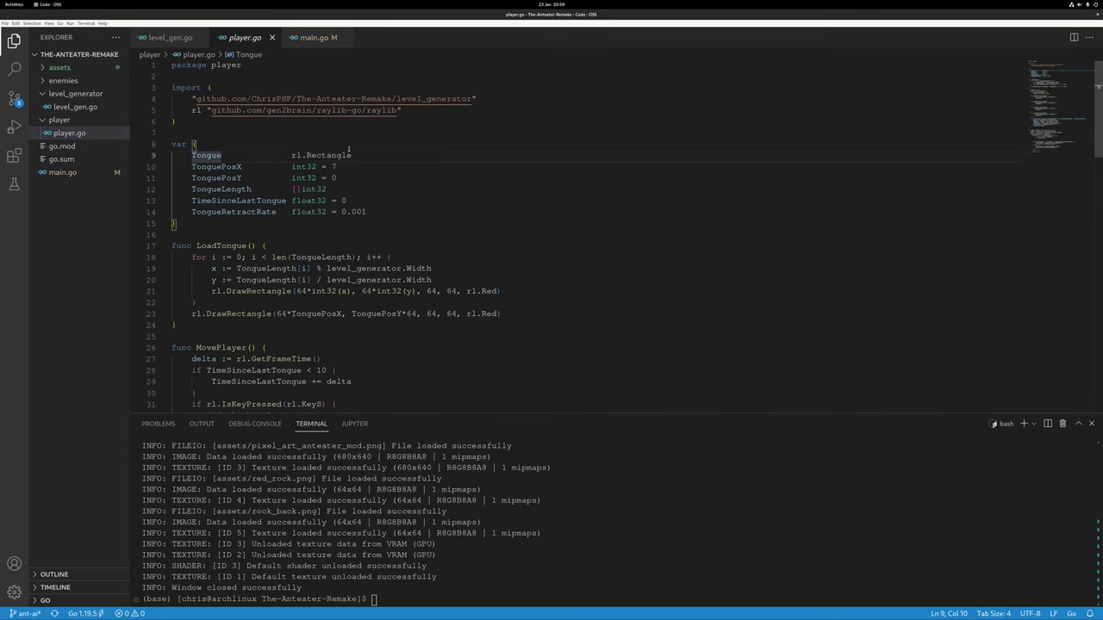
{"action": "left_click", "coordinate": [222, 166]}
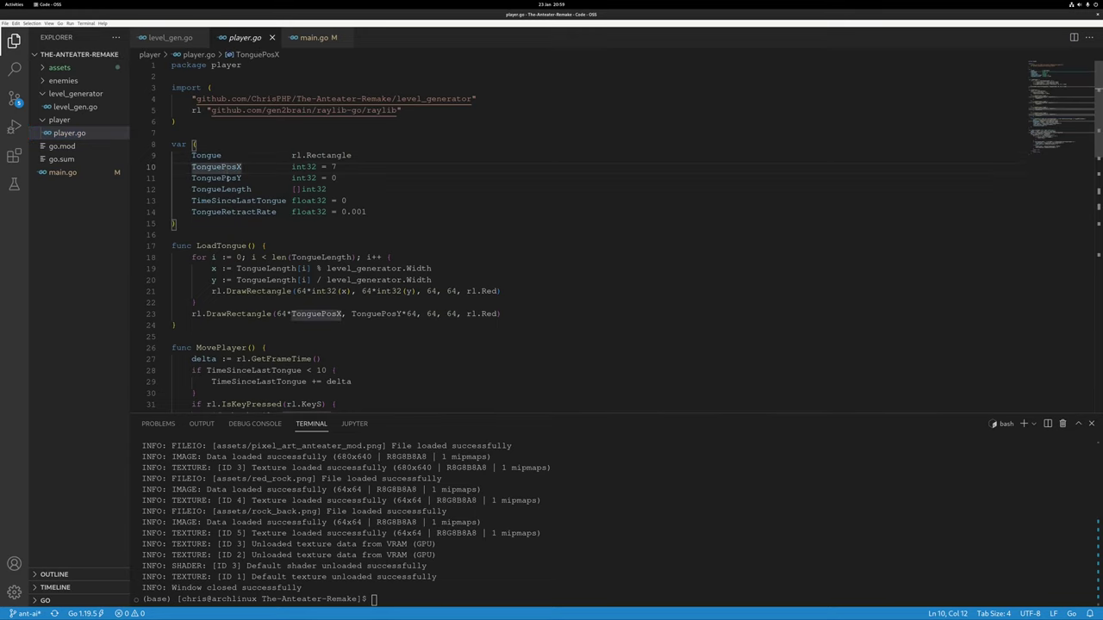
{"action": "left_click", "coordinate": [342, 167]}
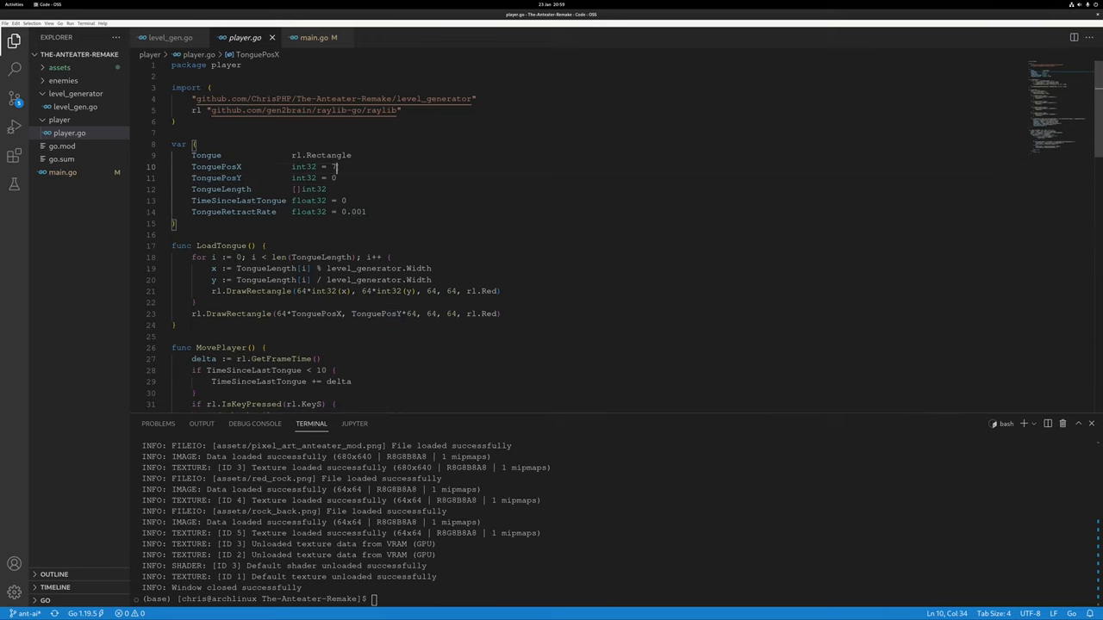
{"action": "double_click", "coordinate": [333, 167]}
- Review the TongueLength, TimeSinceLastTongue and 0.001 TongueRetractRate declarations
{"action": "left_click", "coordinate": [346, 200]}
{"action": "double_click", "coordinate": [222, 189]}
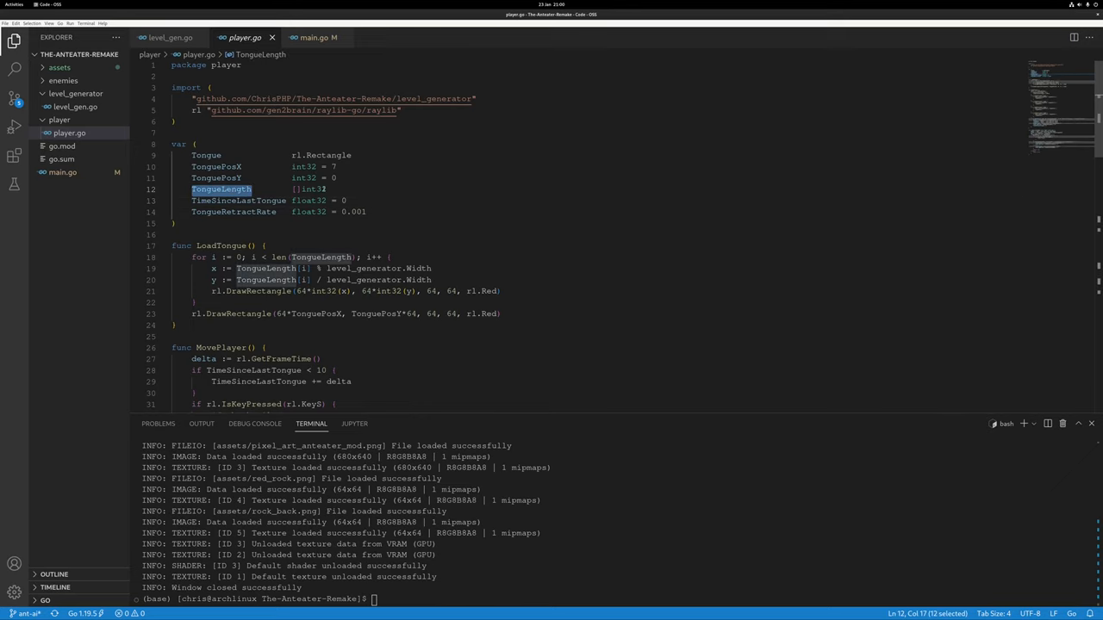
{"action": "double_click", "coordinate": [310, 188]}
{"action": "left_click", "coordinate": [369, 179]}
{"action": "double_click", "coordinate": [239, 200]}
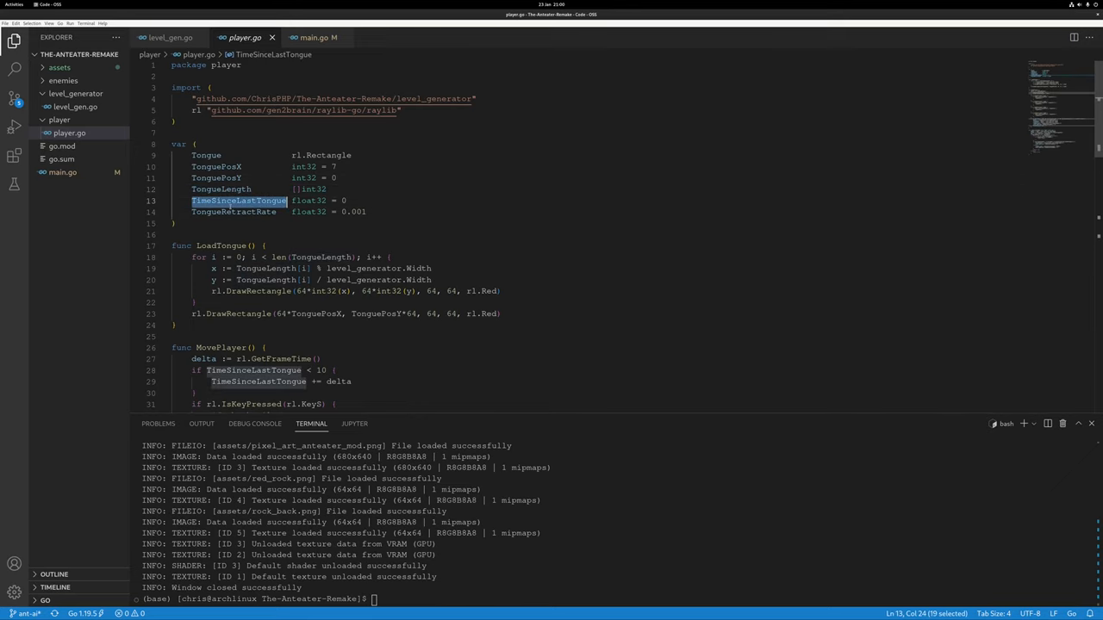
{"action": "mouse_move", "coordinate": [233, 212]}
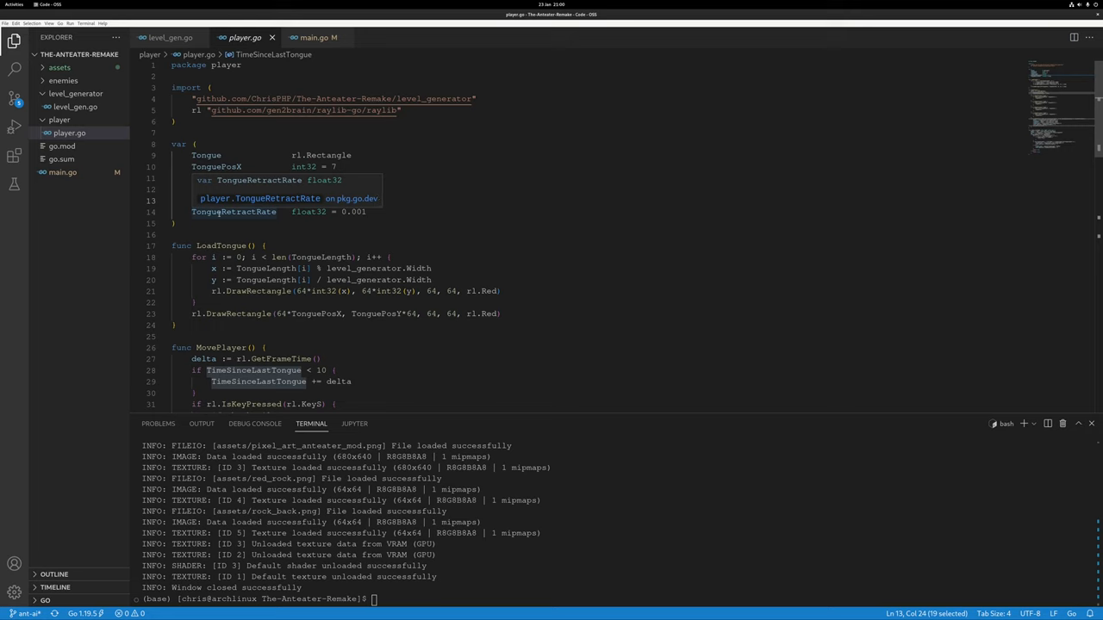
{"action": "mouse_move", "coordinate": [286, 200]}
{"action": "left_mouse_down"}
{"action": "mouse_move", "coordinate": [193, 200]}
{"action": "mouse_move", "coordinate": [233, 212]}
{"action": "left_mouse_up"}
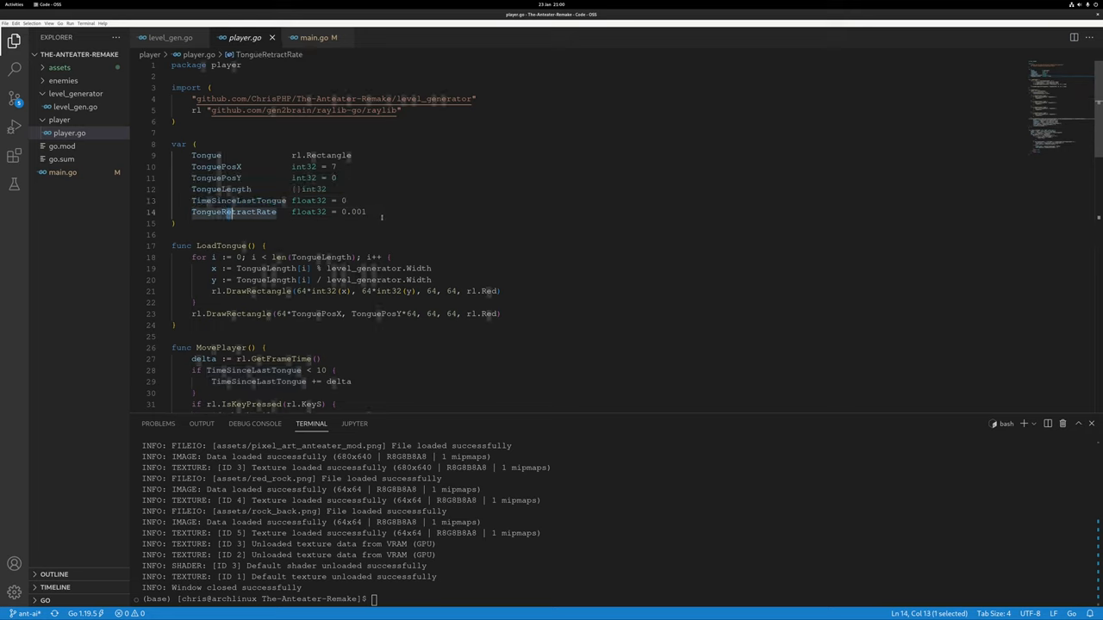
{"action": "left_click_drag", "start_coordinate": [245, 200], "coordinate": [250, 199]}
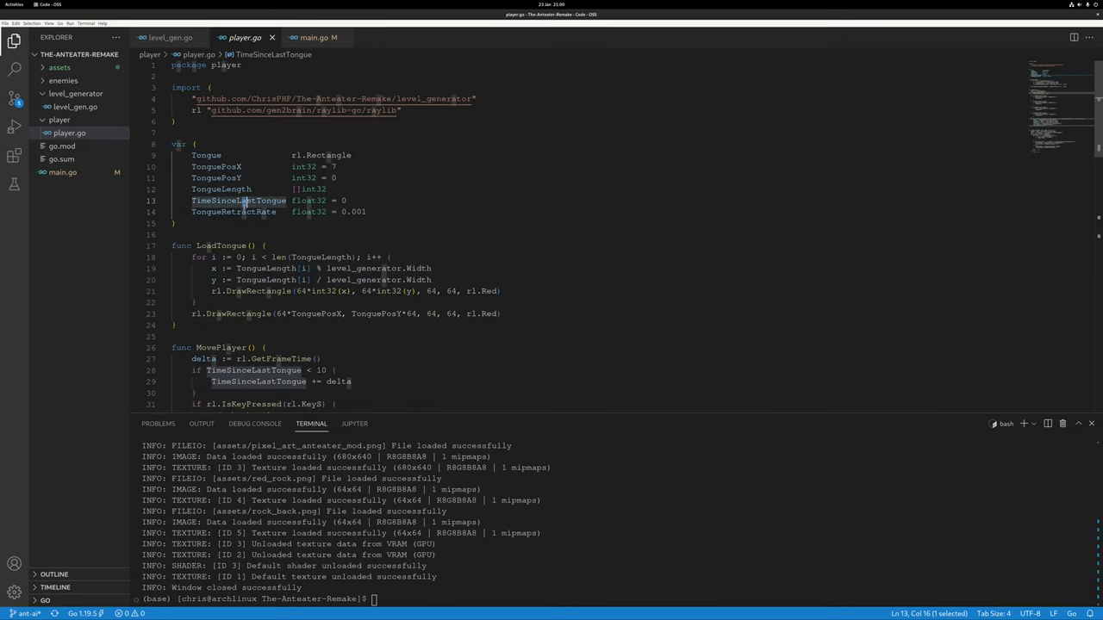
{"action": "left_click", "coordinate": [389, 212]}
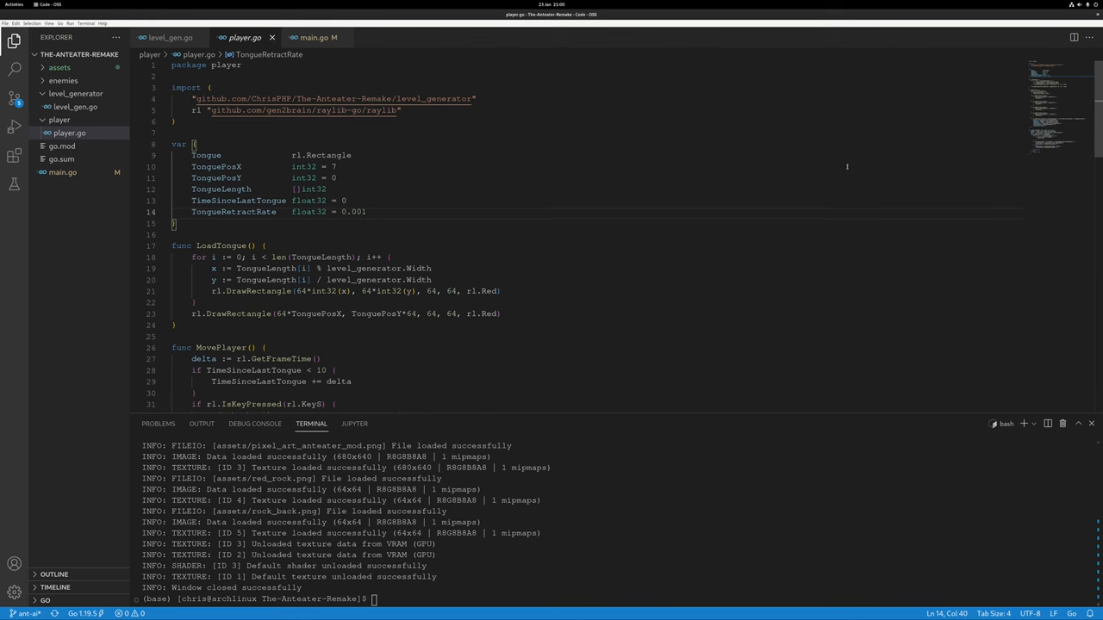
{"action": "scroll", "coordinate": [846, 166], "scroll_direction": "down", "scroll_amount": 5}
{"action": "scroll", "coordinate": [846, 166], "scroll_direction": "up", "scroll_amount": 5}
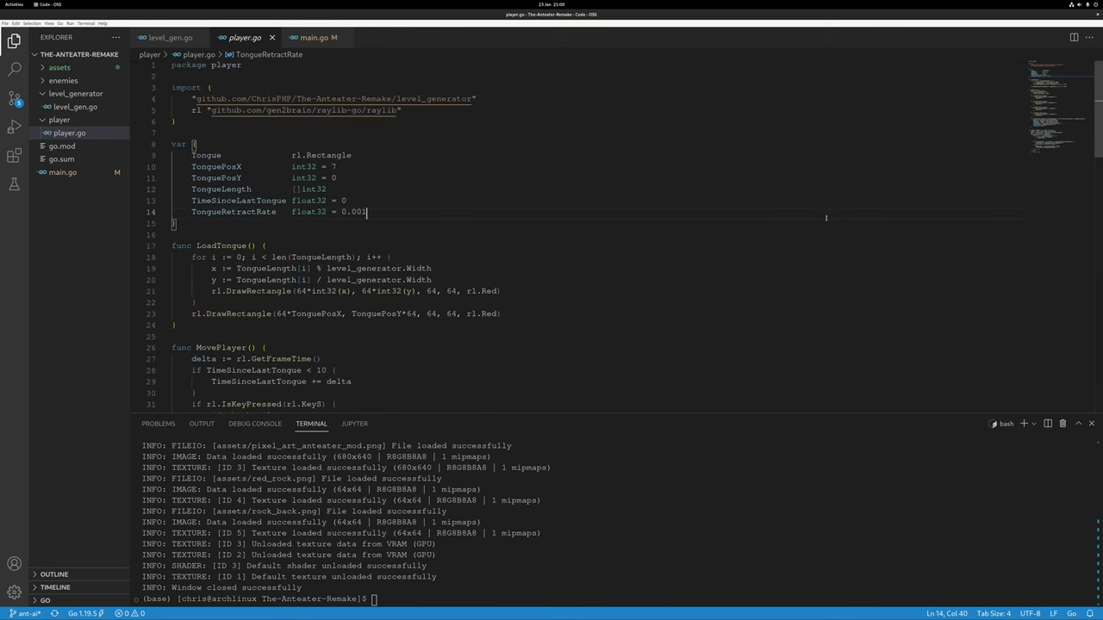
{"action": "left_click", "coordinate": [602, 517]}
{"action": "type", "text": "go run main.go"}
{"action": "key", "text": "Return"}
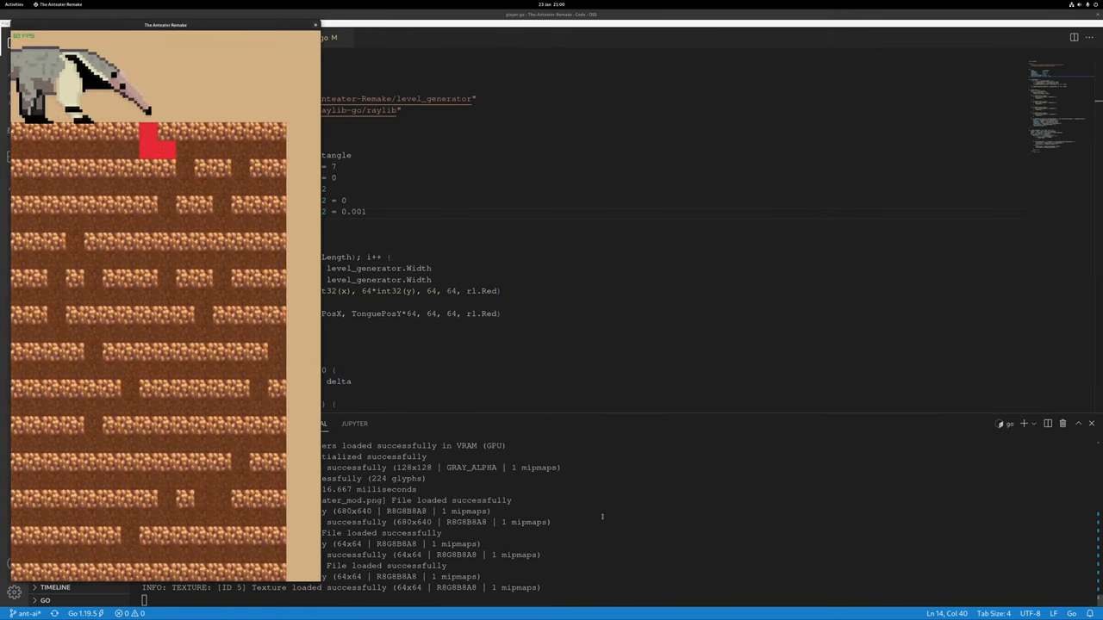
{"action": "key", "text": "Down"}
{"action": "key", "text": "Down"}
{"action": "key", "text": "Down"}
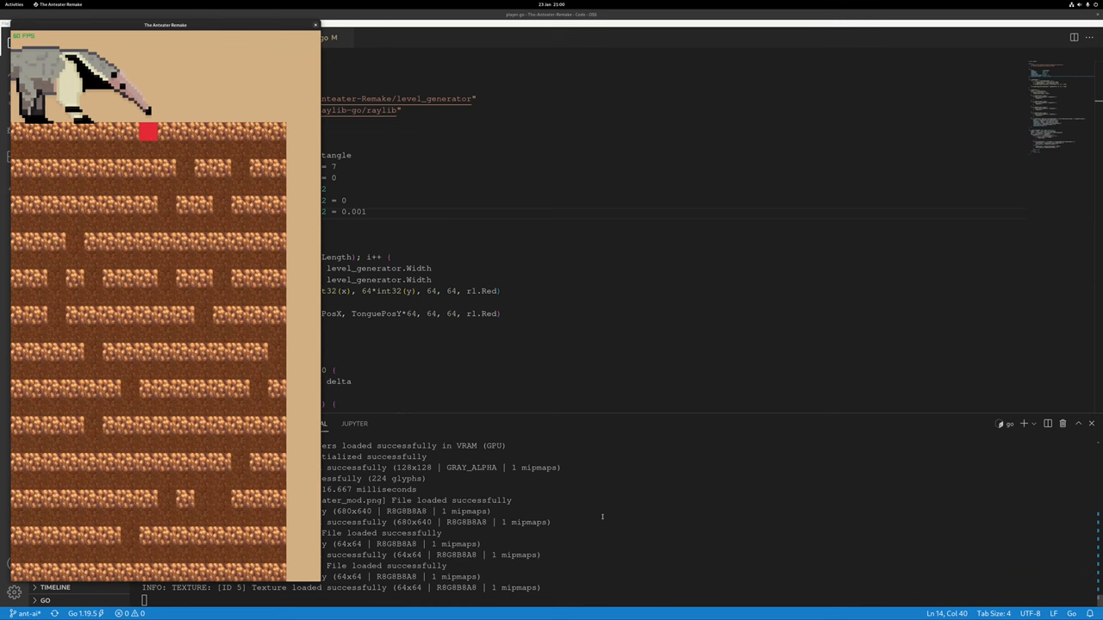
{"action": "key", "text": "Escape"}
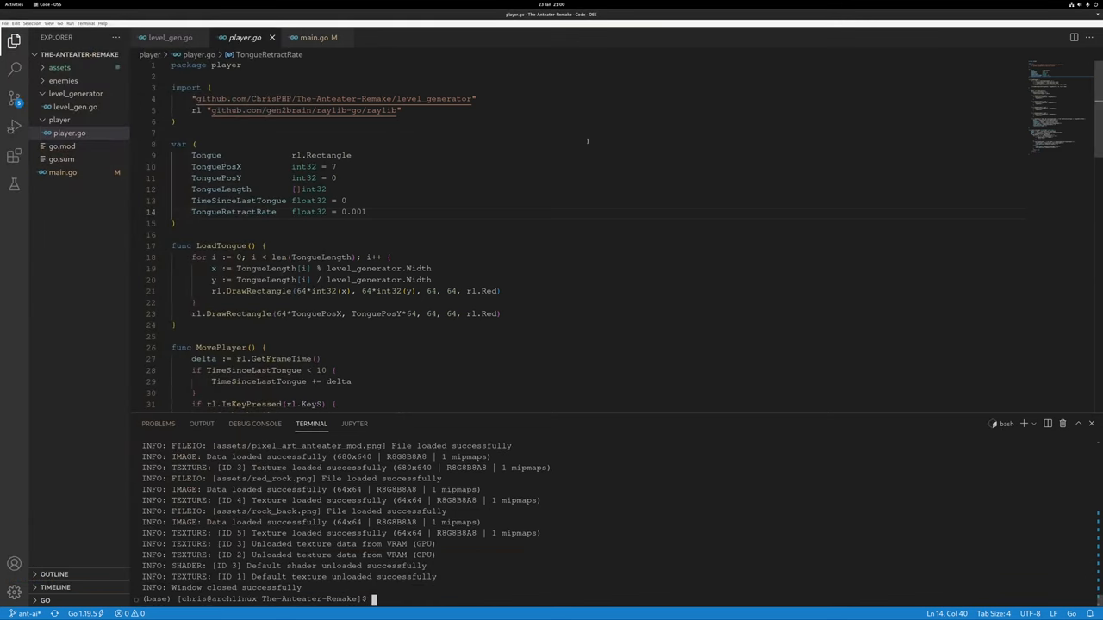
{"action": "scroll", "coordinate": [518, 223], "scroll_direction": "down", "scroll_amount": 2}
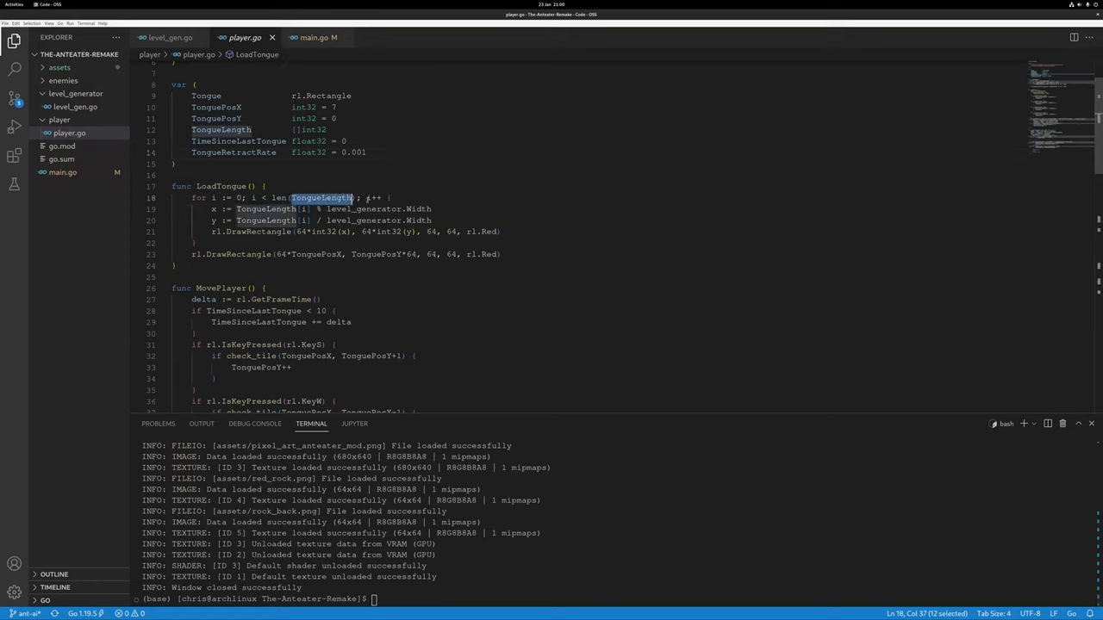
{"action": "left_click_drag", "start_coordinate": [366, 197], "coordinate": [436, 209]}
{"action": "left_click", "coordinate": [211, 208]}
{"action": "left_click_drag", "start_coordinate": [211, 208], "coordinate": [431, 208]}
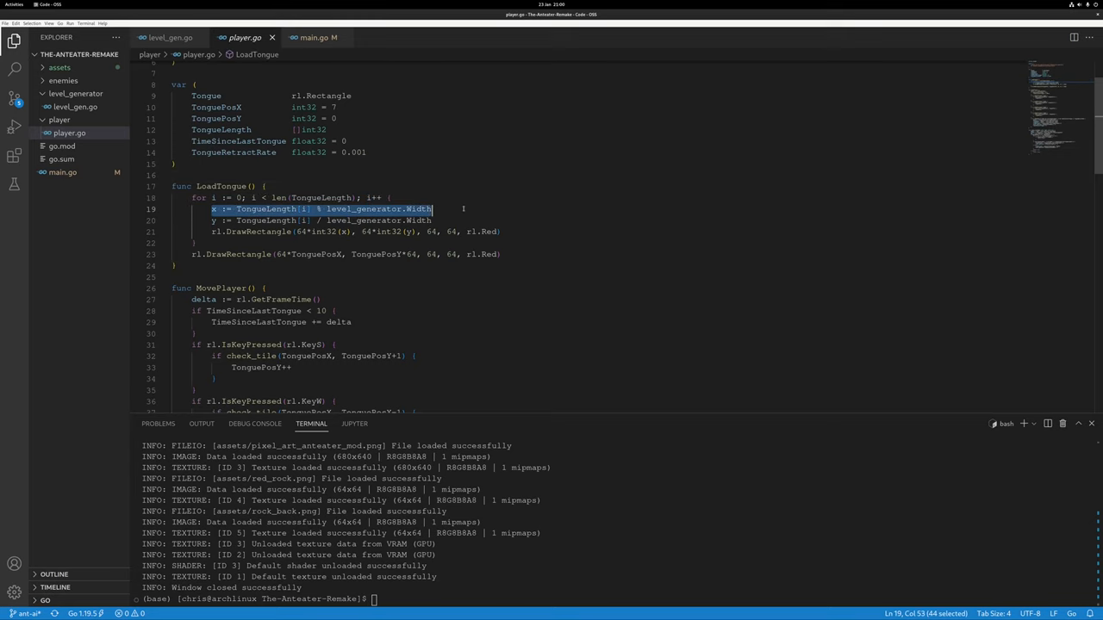
{"action": "left_click_drag", "start_coordinate": [211, 220], "coordinate": [433, 219]}
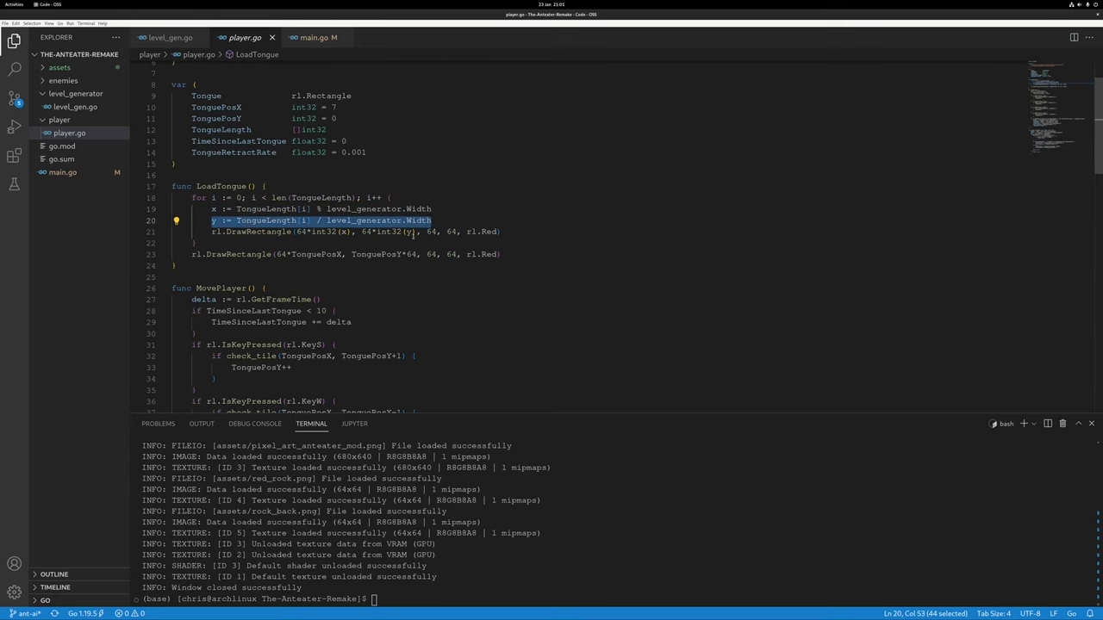
{"action": "double_click", "coordinate": [365, 232]}
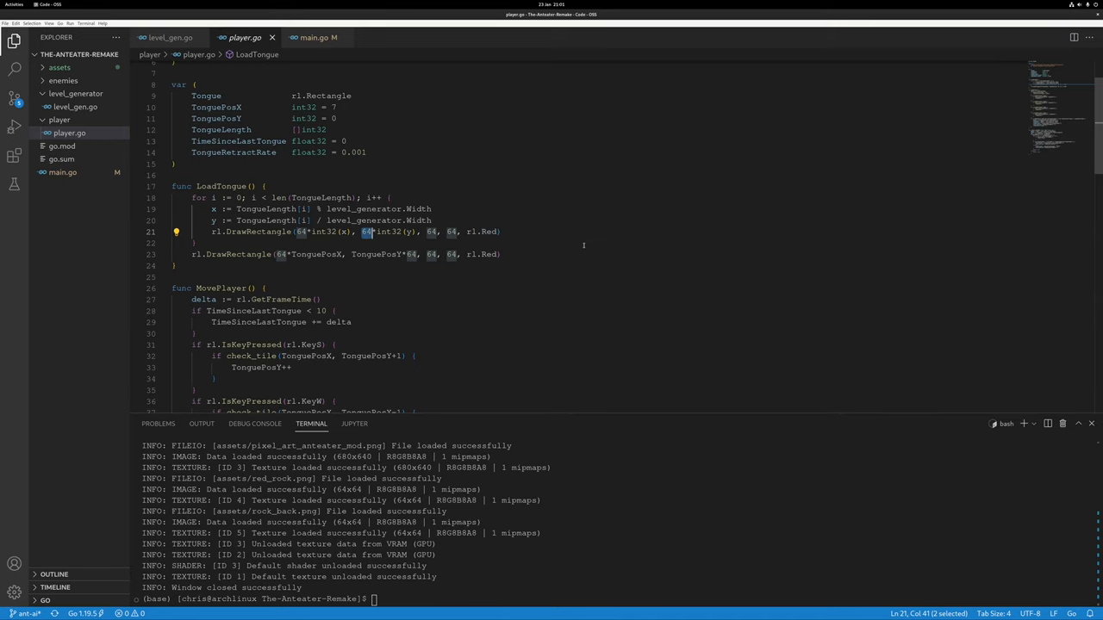
{"action": "scroll", "coordinate": [483, 233], "scroll_direction": "down", "scroll_amount": 2}
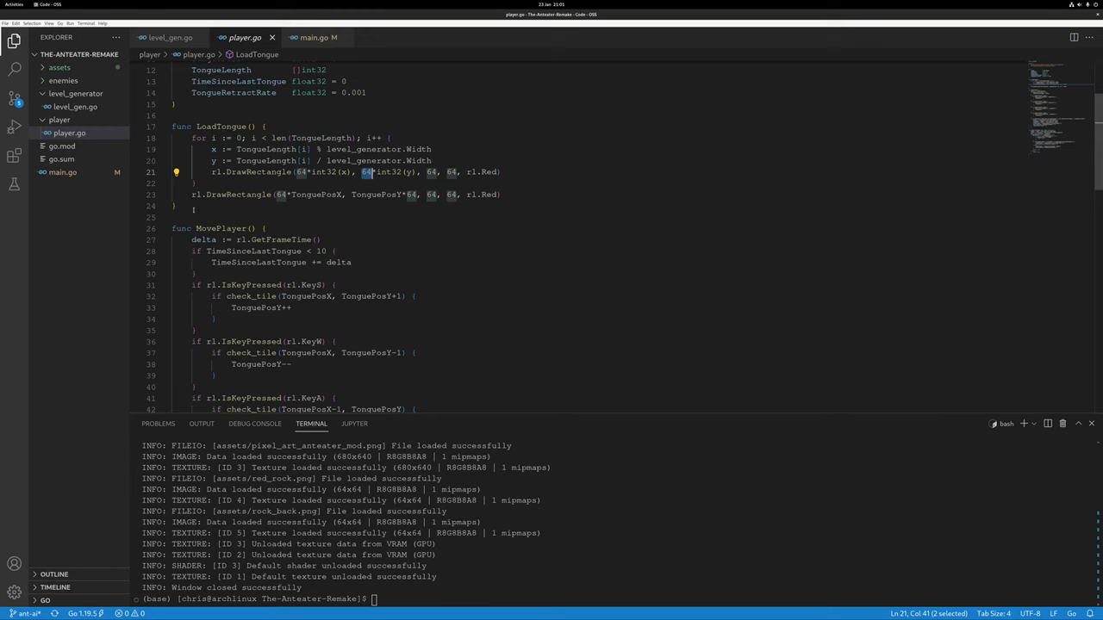
{"action": "left_click_drag", "start_coordinate": [186, 188], "coordinate": [508, 195]}
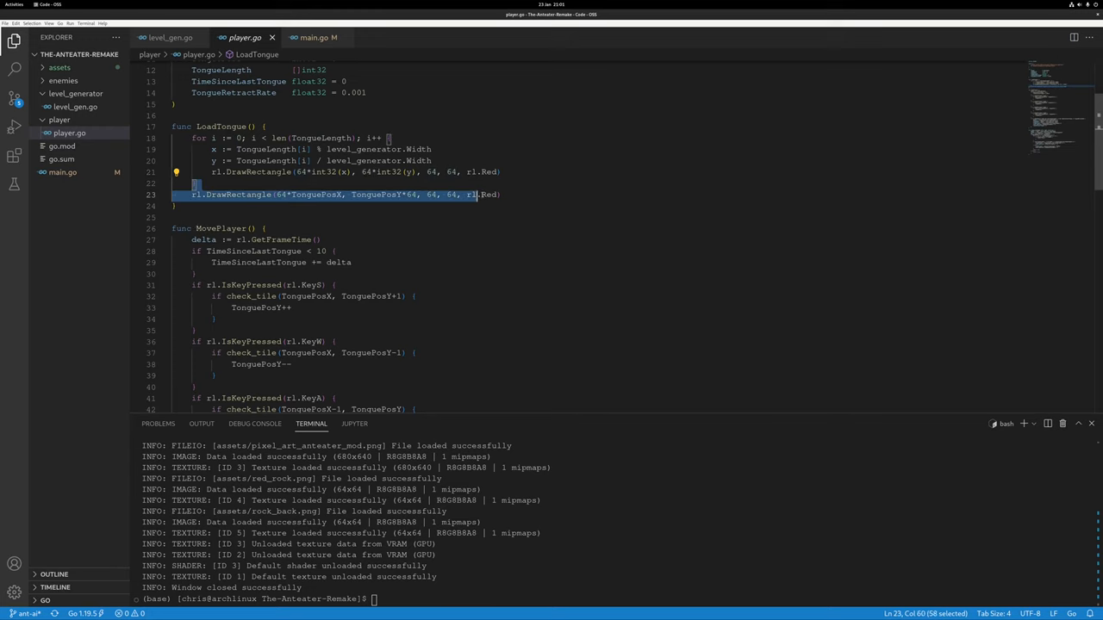
{"action": "scroll", "coordinate": [620, 308], "scroll_direction": "down", "scroll_amount": 1}
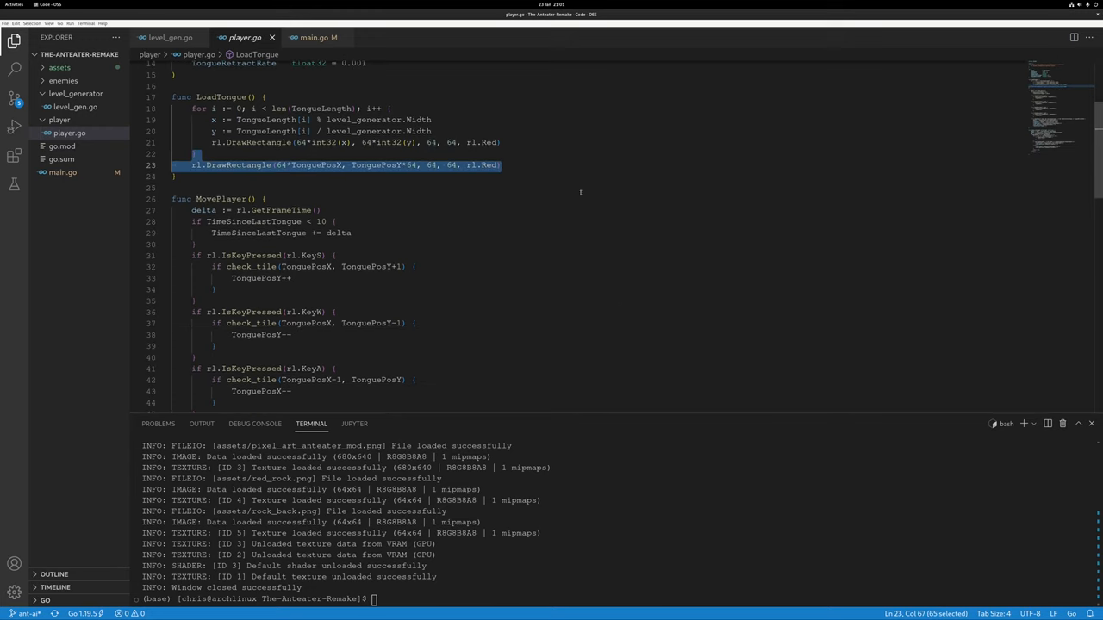
{"action": "left_click_drag", "start_coordinate": [503, 165], "coordinate": [191, 165]}
{"action": "scroll", "coordinate": [497, 213], "scroll_direction": "up", "scroll_amount": 3}
{"action": "scroll", "coordinate": [497, 212], "scroll_direction": "up", "scroll_amount": 2}
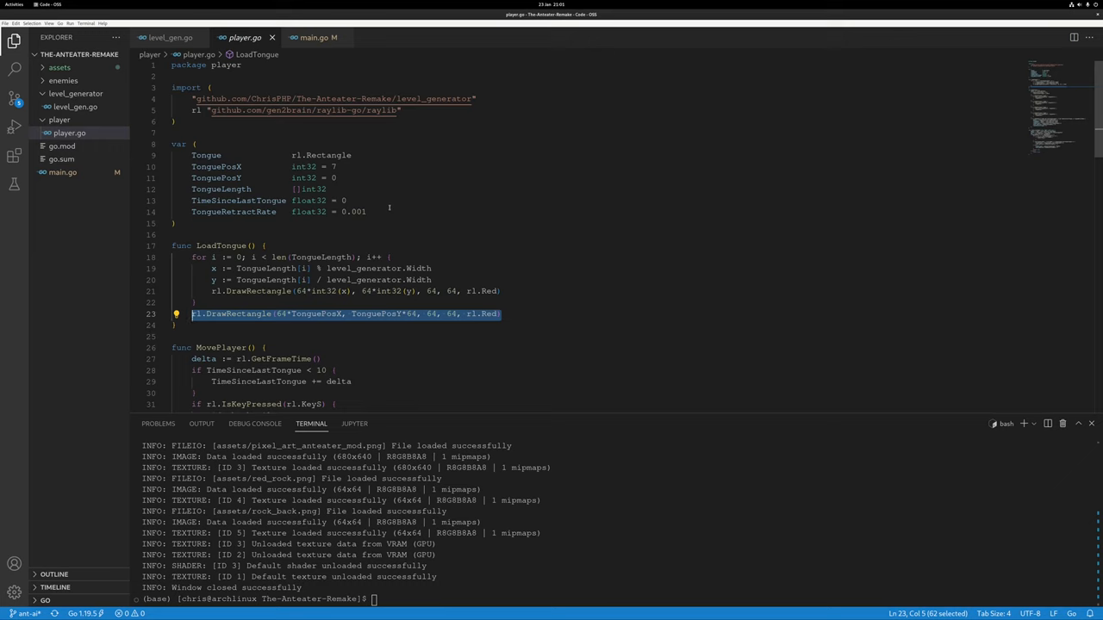
{"action": "scroll", "coordinate": [523, 291], "scroll_direction": "down", "scroll_amount": 3}
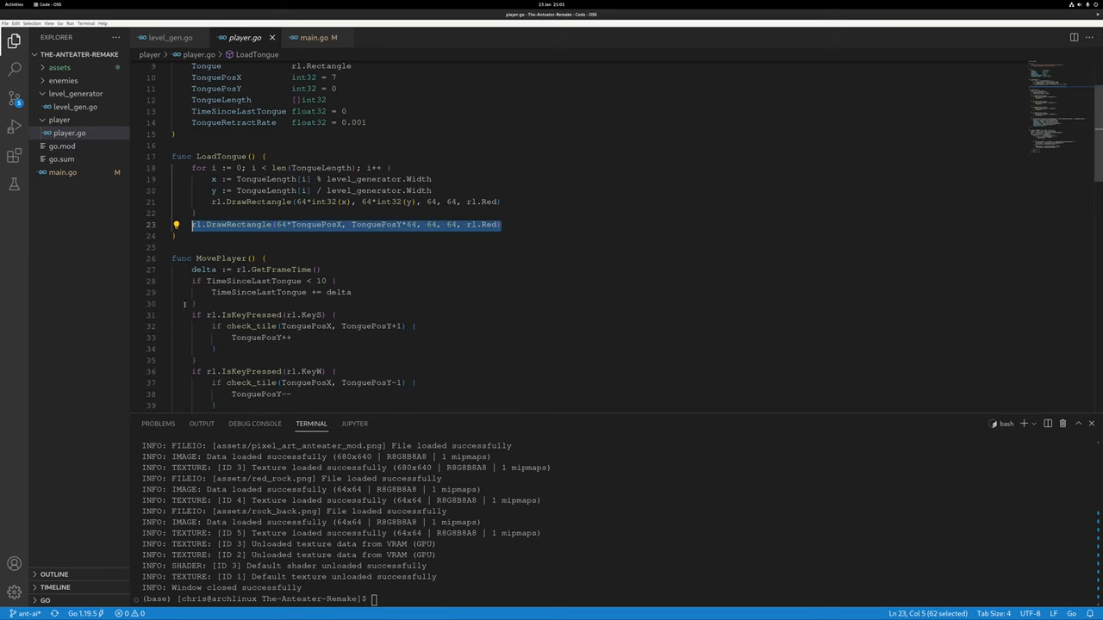
{"action": "scroll", "coordinate": [184, 304], "scroll_direction": "down", "scroll_amount": 3}
{"action": "scroll", "coordinate": [258, 258], "scroll_direction": "down", "scroll_amount": 2}
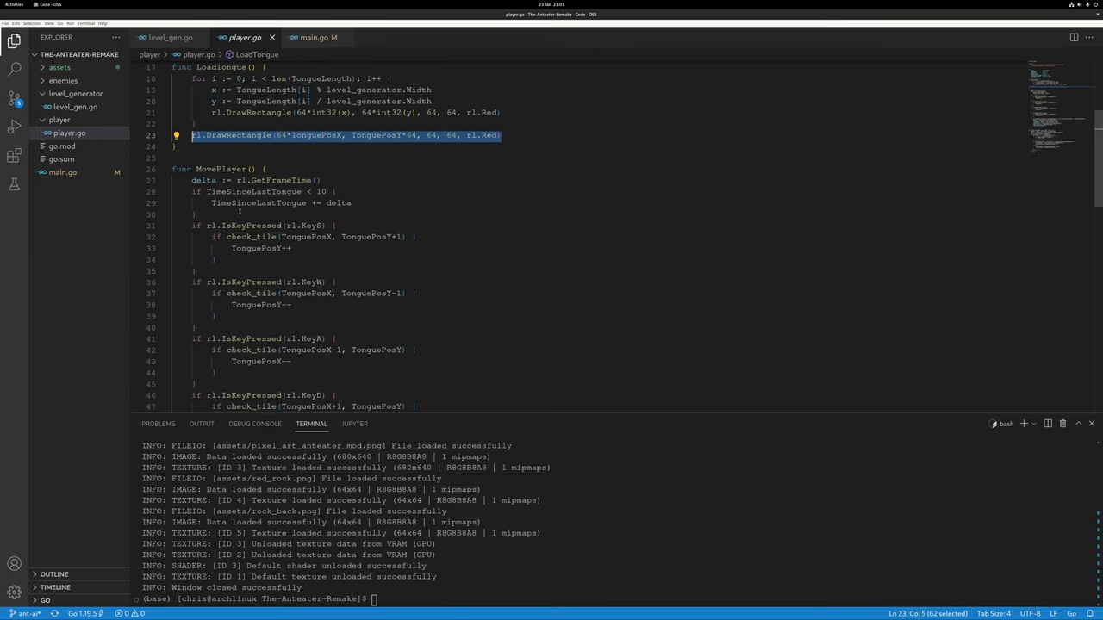
{"action": "double_click", "coordinate": [203, 169]}
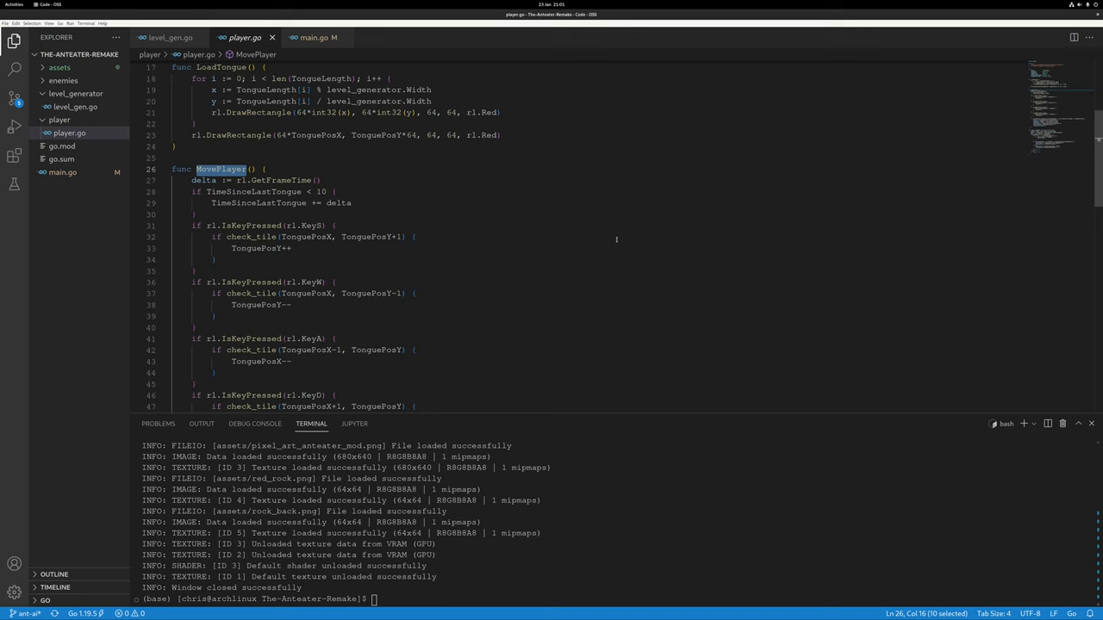
{"action": "scroll", "coordinate": [462, 130], "scroll_direction": "down", "scroll_amount": 1}
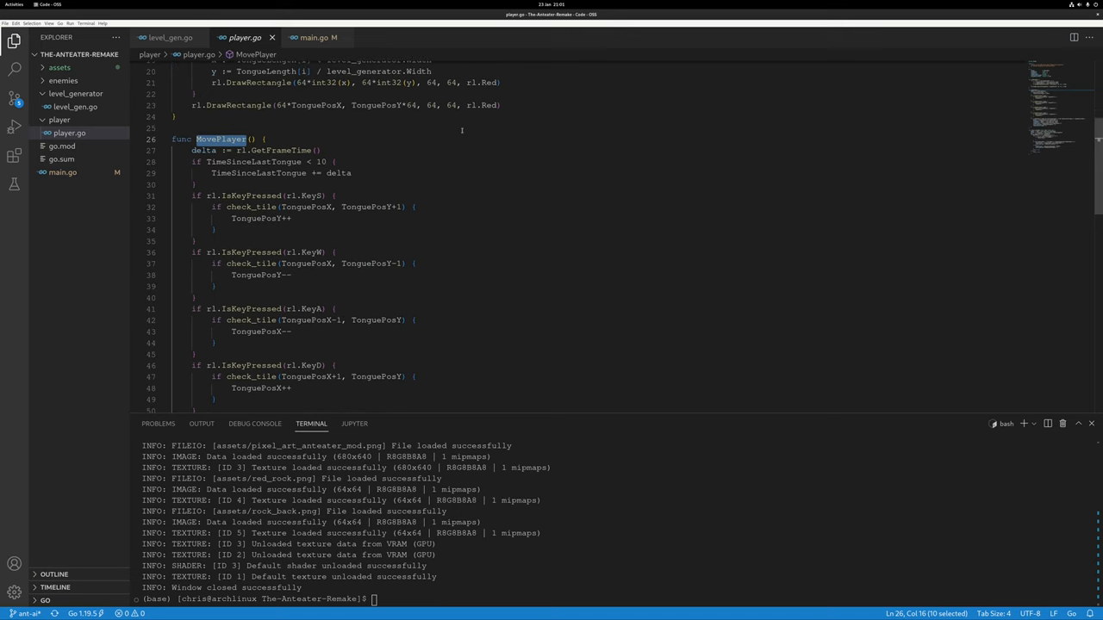
{"action": "scroll", "coordinate": [198, 196], "scroll_direction": "down", "scroll_amount": 1}
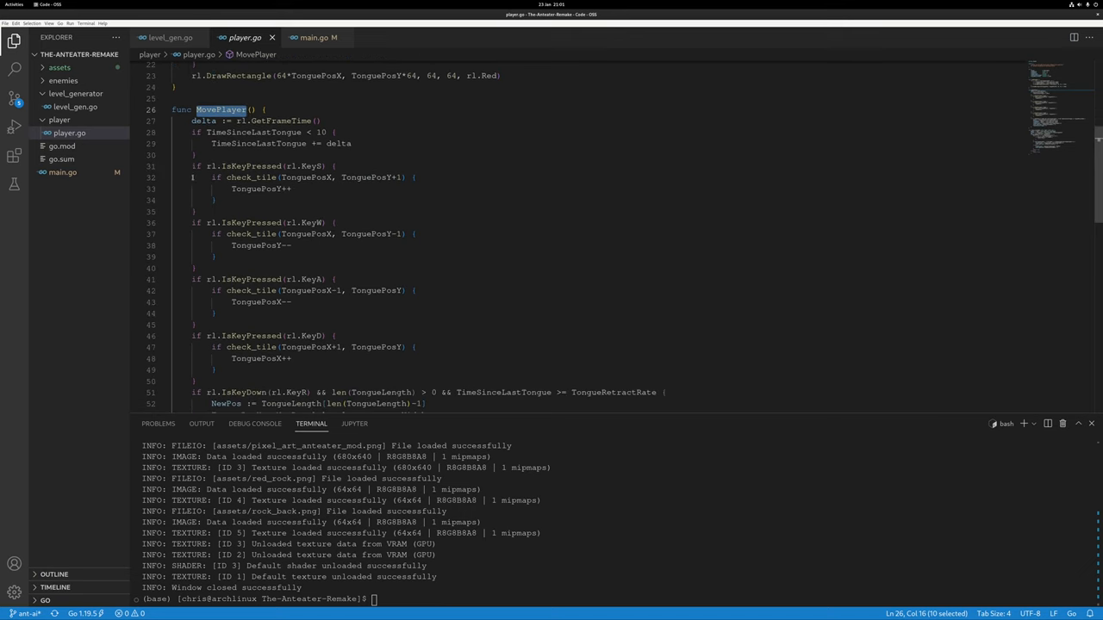
{"action": "left_click_drag", "start_coordinate": [191, 167], "coordinate": [293, 360]}
{"action": "scroll", "coordinate": [333, 364], "scroll_direction": "down", "scroll_amount": 2}
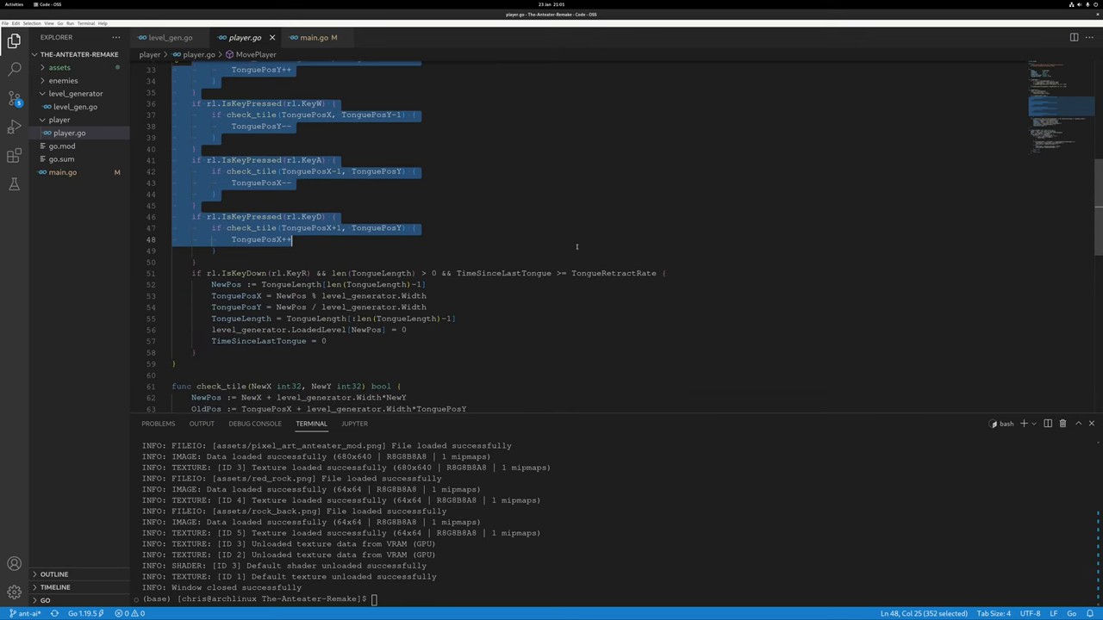
{"action": "left_click", "coordinate": [448, 224]}
{"action": "scroll", "coordinate": [344, 258], "scroll_direction": "down", "scroll_amount": 1}
{"action": "left_click_drag", "start_coordinate": [197, 172], "coordinate": [212, 207]}
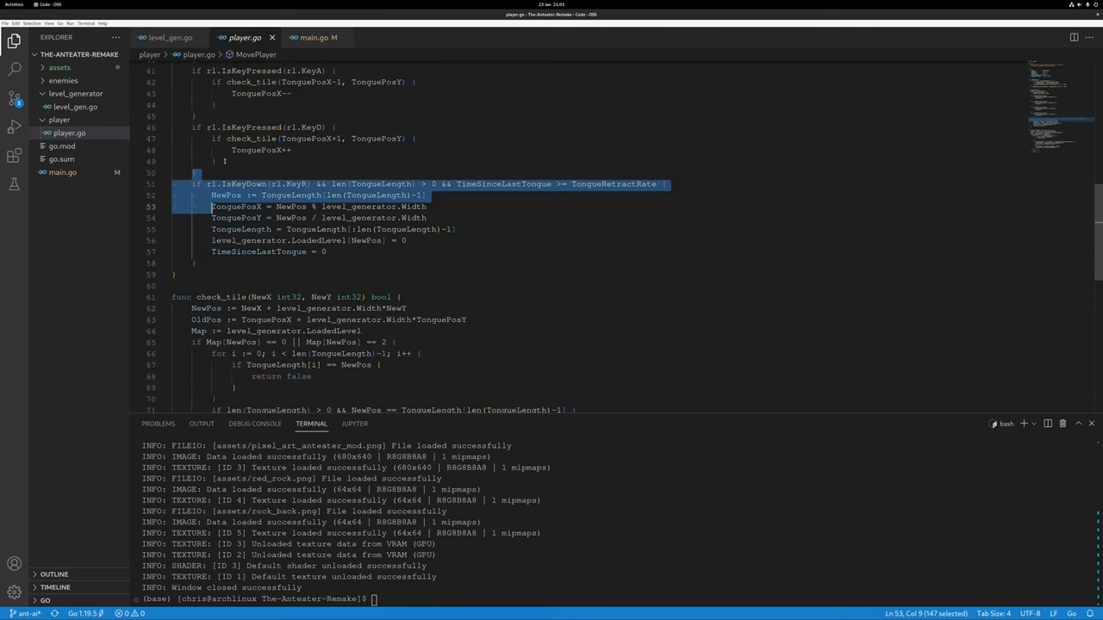
{"action": "left_click", "coordinate": [217, 163]}
{"action": "left_click_drag", "start_coordinate": [223, 184], "coordinate": [286, 184]}
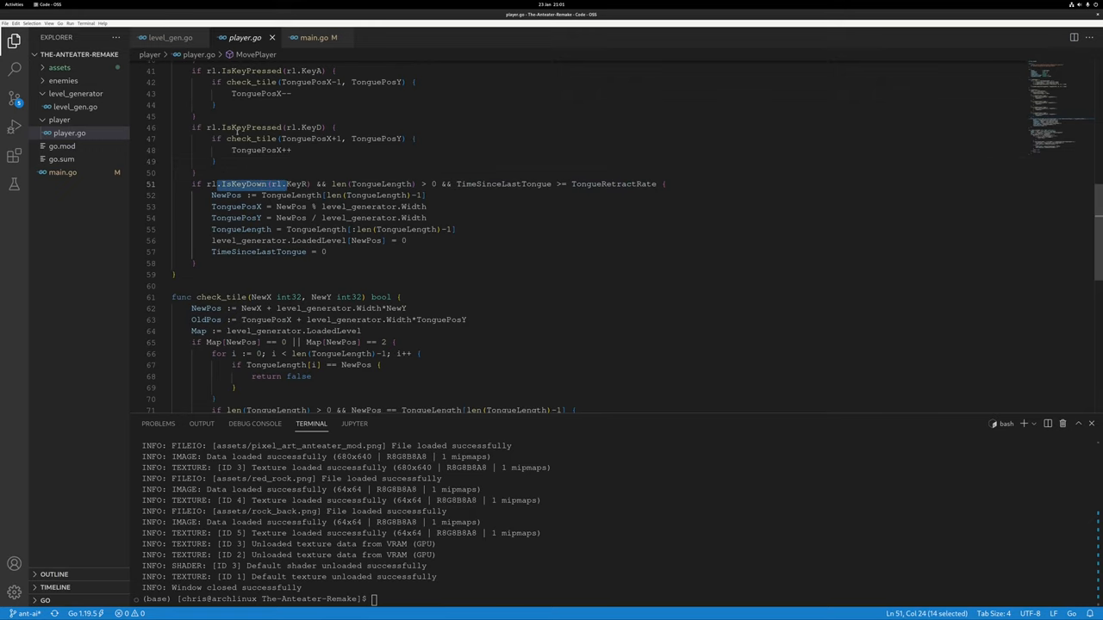
{"action": "scroll", "coordinate": [299, 144], "scroll_direction": "up", "scroll_amount": 2}
{"action": "double_click", "coordinate": [251, 187]}
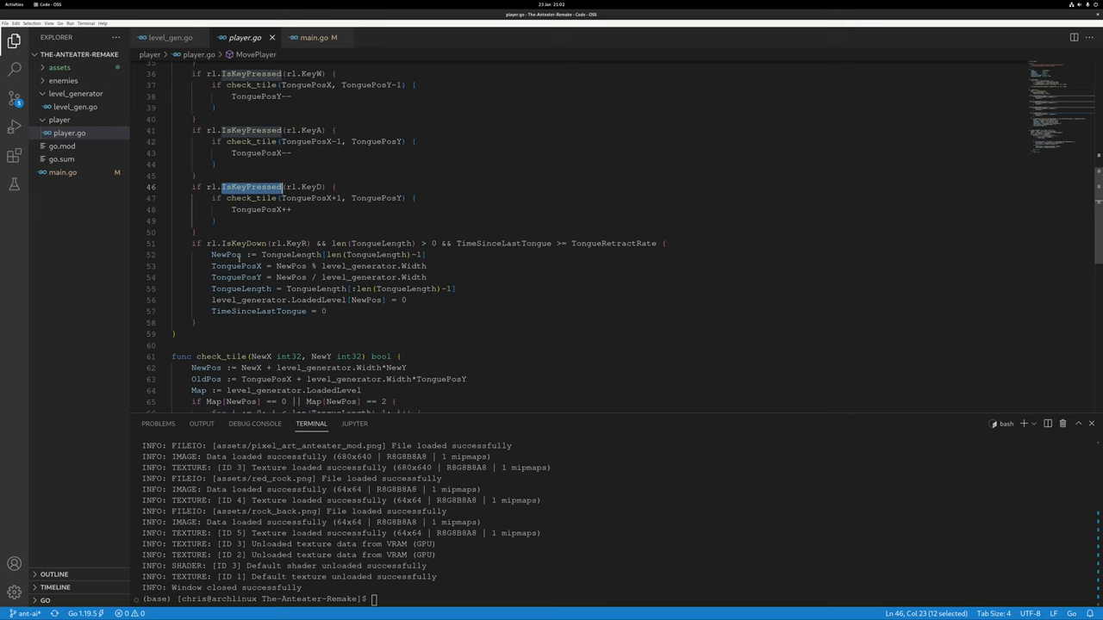
{"action": "double_click", "coordinate": [296, 243]}
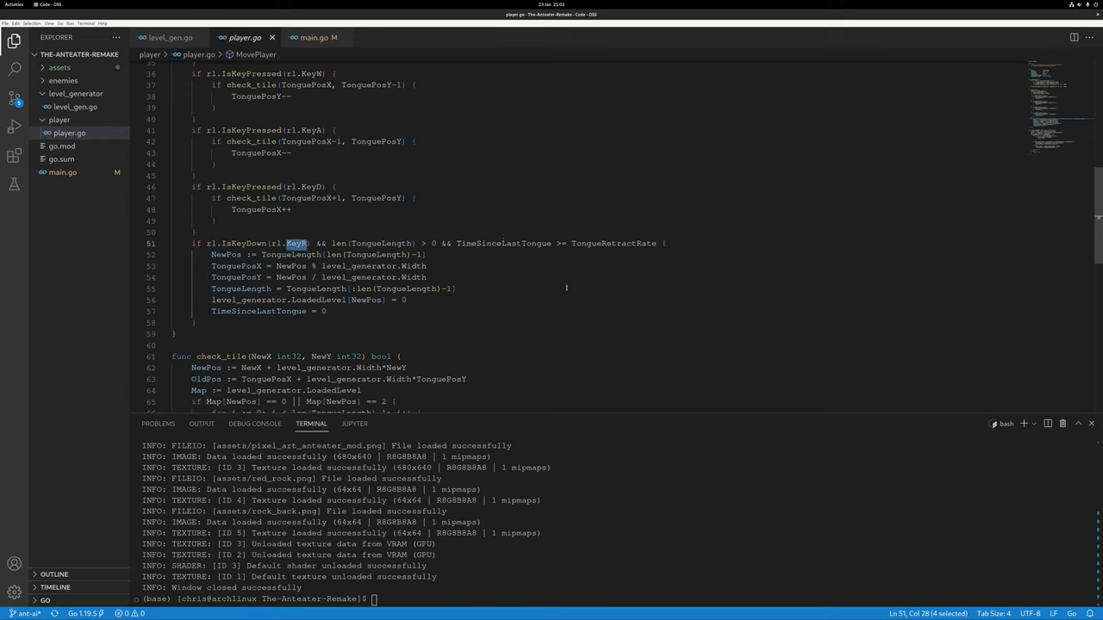
{"action": "double_click", "coordinate": [486, 244]}
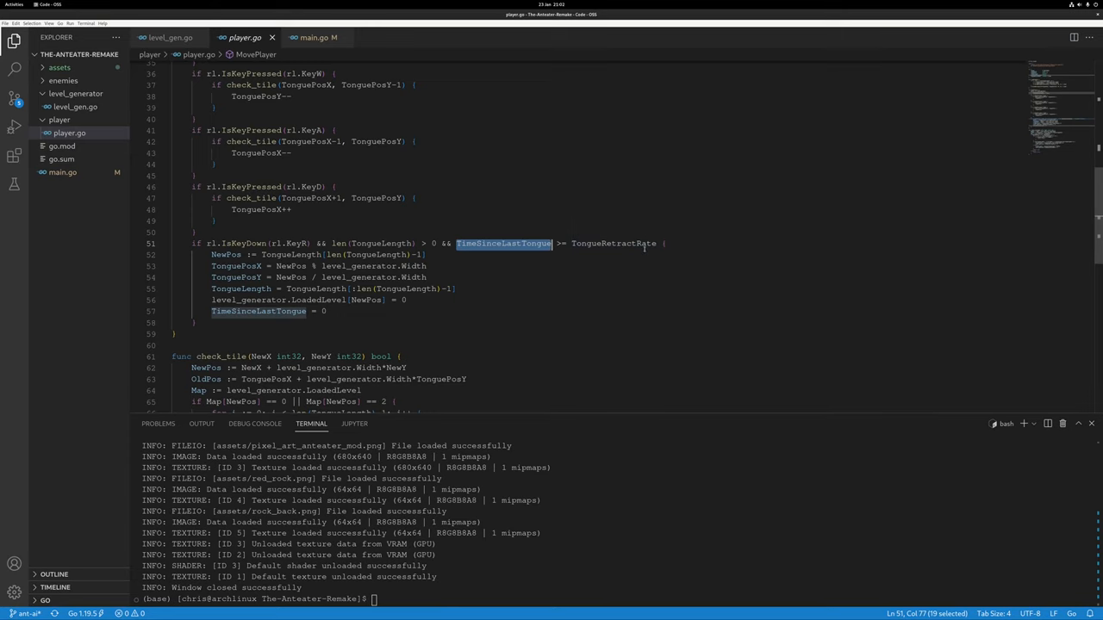
{"action": "scroll", "coordinate": [517, 259], "scroll_direction": "up", "scroll_amount": 8}
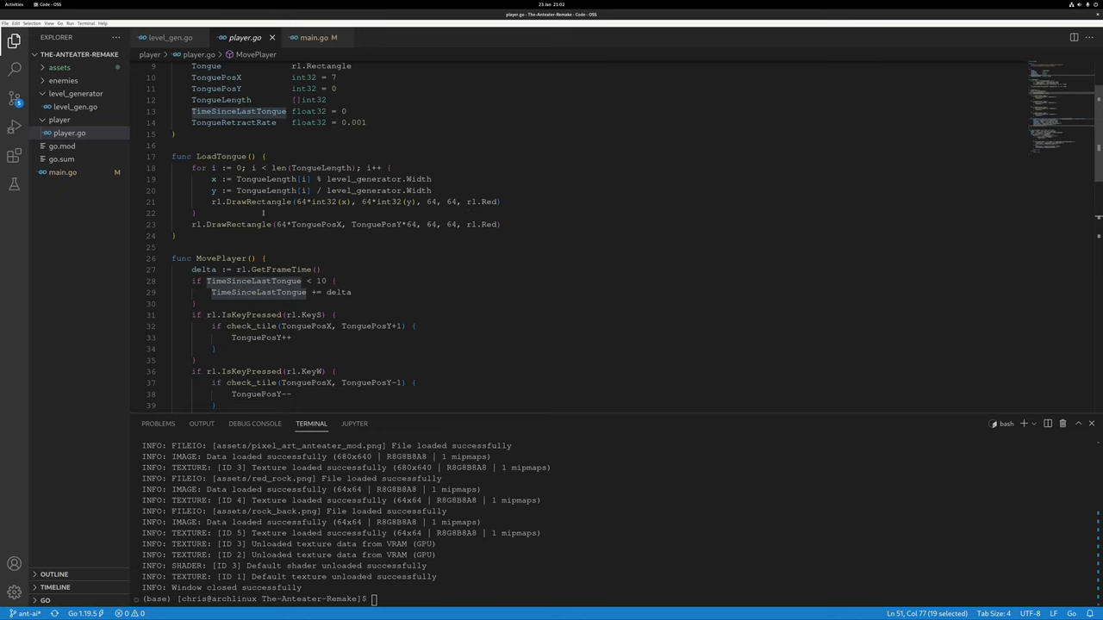
{"action": "left_click", "coordinate": [291, 225]}
{"action": "left_click_drag", "start_coordinate": [323, 270], "coordinate": [191, 269]}
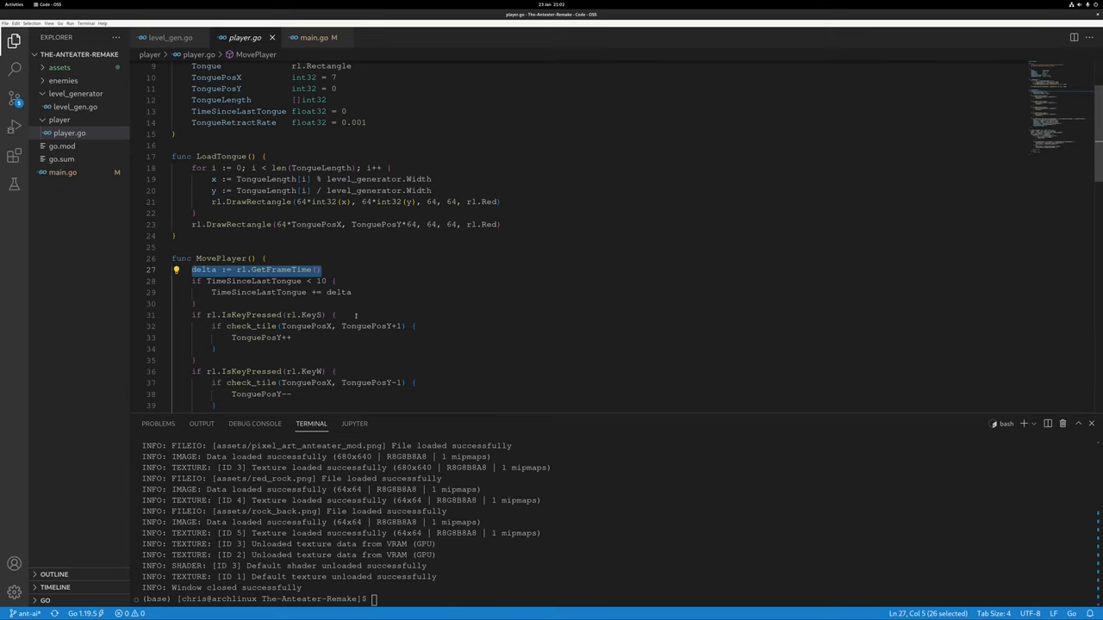
{"action": "scroll", "coordinate": [295, 258], "scroll_direction": "down", "scroll_amount": 1}
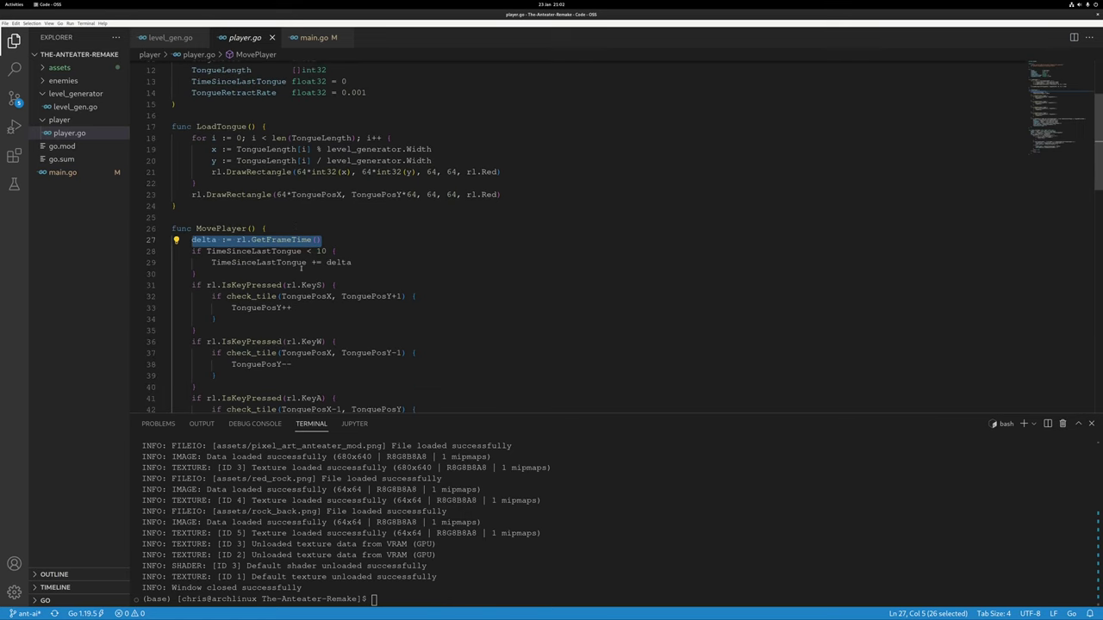
{"action": "double_click", "coordinate": [256, 250]}
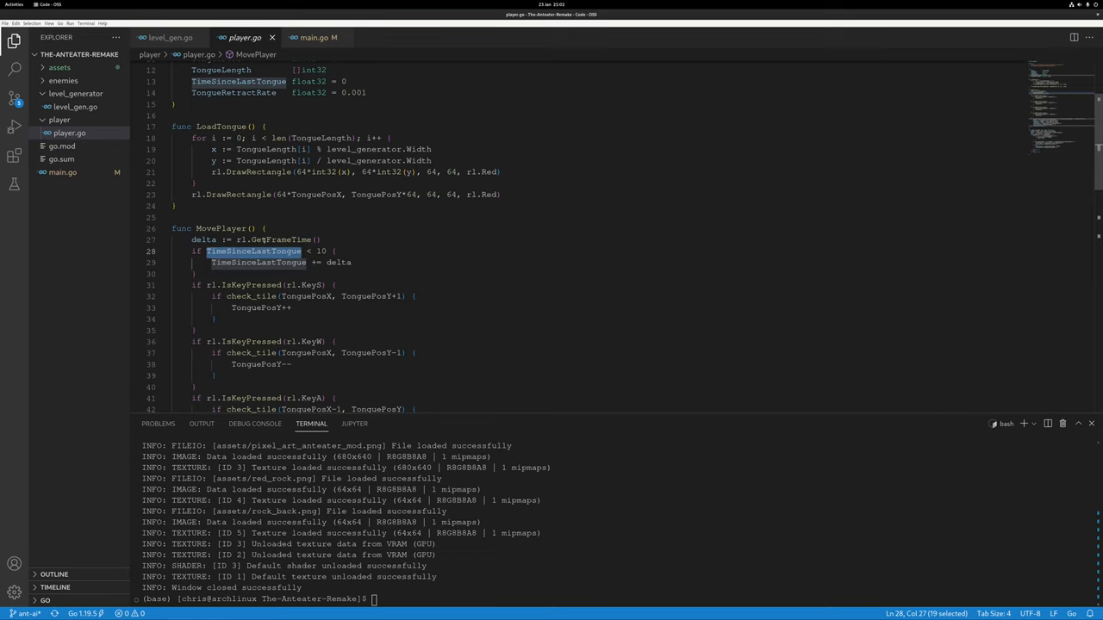
{"action": "left_click_drag", "start_coordinate": [351, 262], "coordinate": [211, 262]}
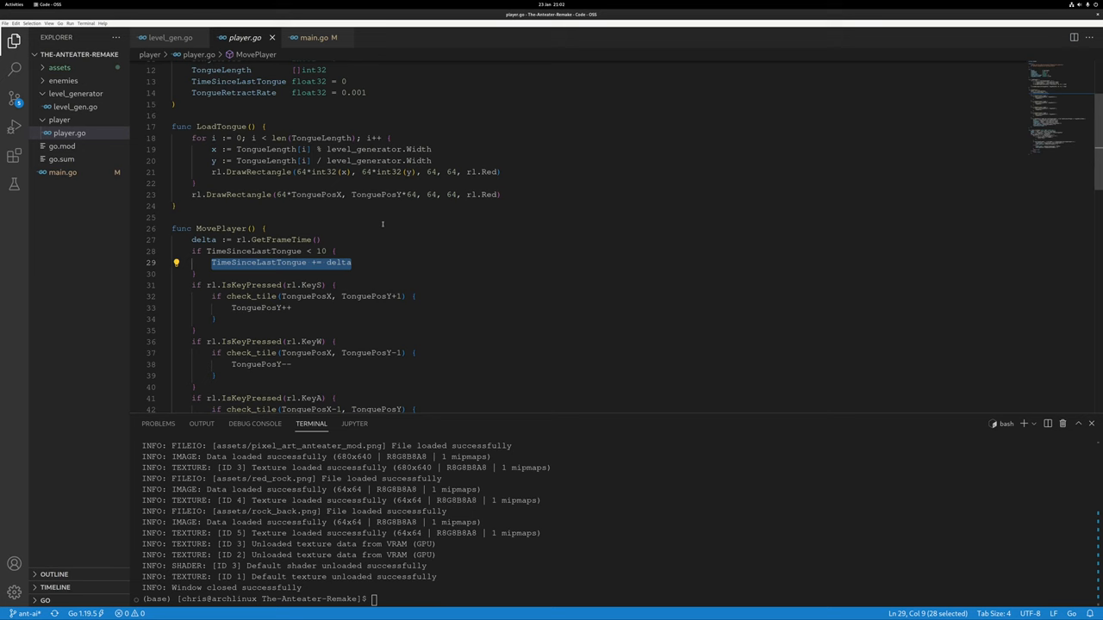
{"action": "scroll", "coordinate": [383, 224], "scroll_direction": "down", "scroll_amount": 7}
{"action": "scroll", "coordinate": [517, 259], "scroll_direction": "down", "scroll_amount": 2}
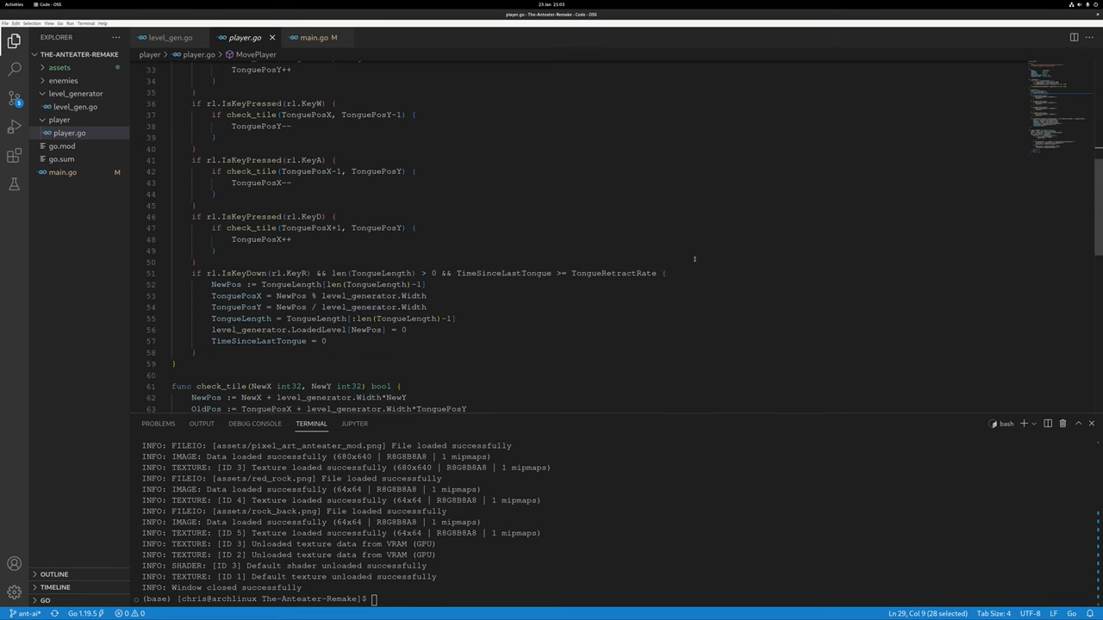
{"action": "left_click_drag", "start_coordinate": [666, 273], "coordinate": [191, 274]}
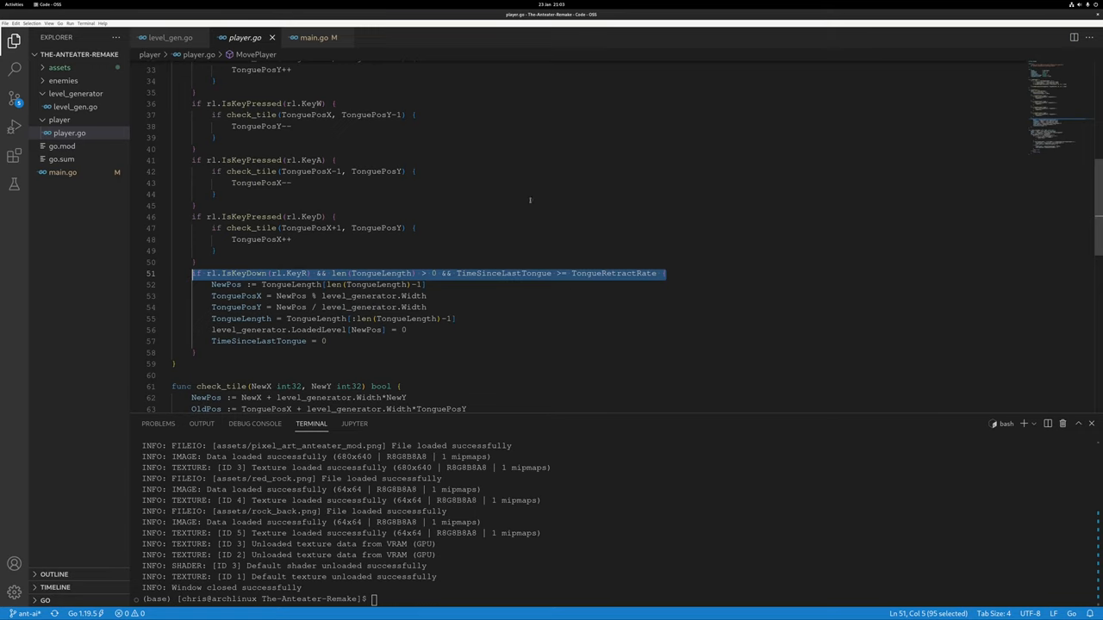
{"action": "scroll", "coordinate": [530, 201], "scroll_direction": "up", "scroll_amount": 8}
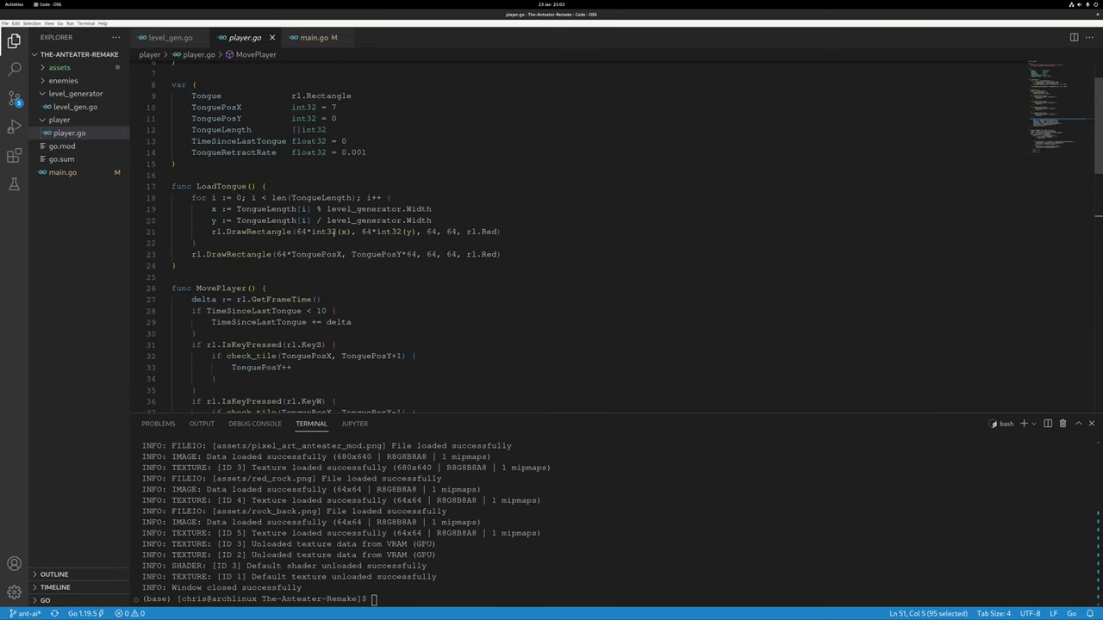
{"action": "double_click", "coordinate": [339, 323]}
{"action": "double_click", "coordinate": [321, 311]}
{"action": "scroll", "coordinate": [505, 300], "scroll_direction": "down", "scroll_amount": 4}
{"action": "scroll", "coordinate": [505, 300], "scroll_direction": "down", "scroll_amount": 6}
{"action": "scroll", "coordinate": [500, 293], "scroll_direction": "down", "scroll_amount": 3}
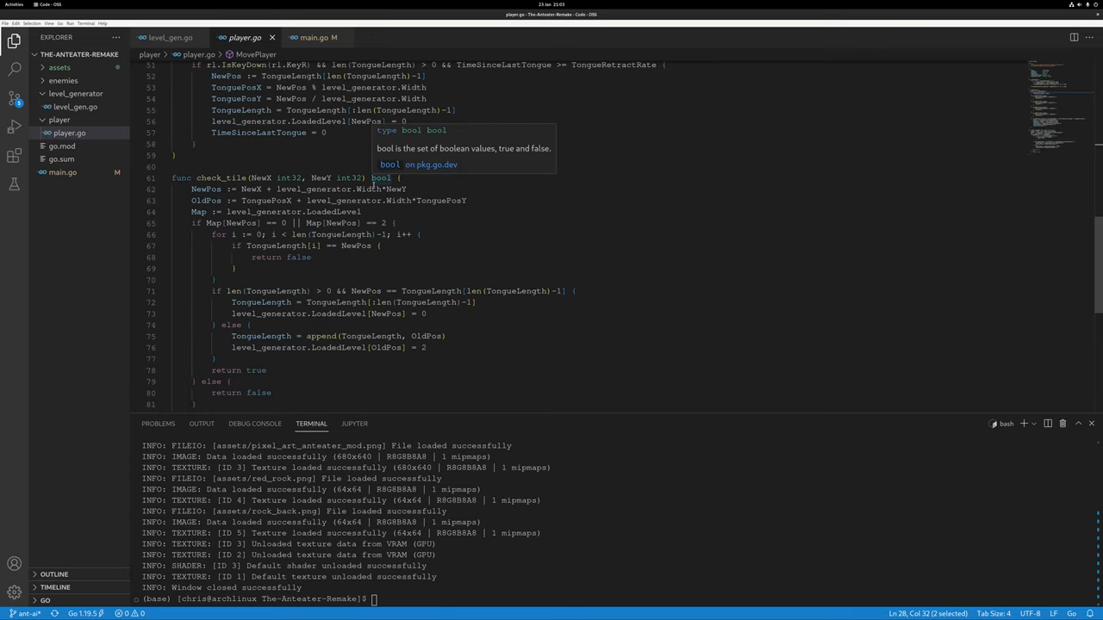
{"action": "double_click", "coordinate": [262, 177]}
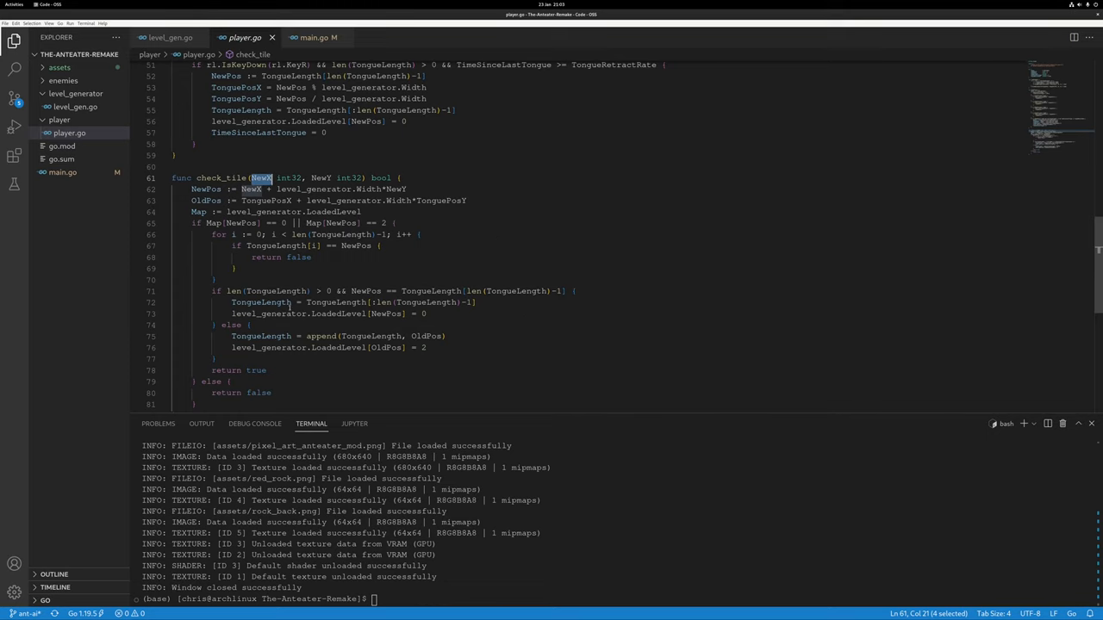
{"action": "double_click", "coordinate": [205, 200]}
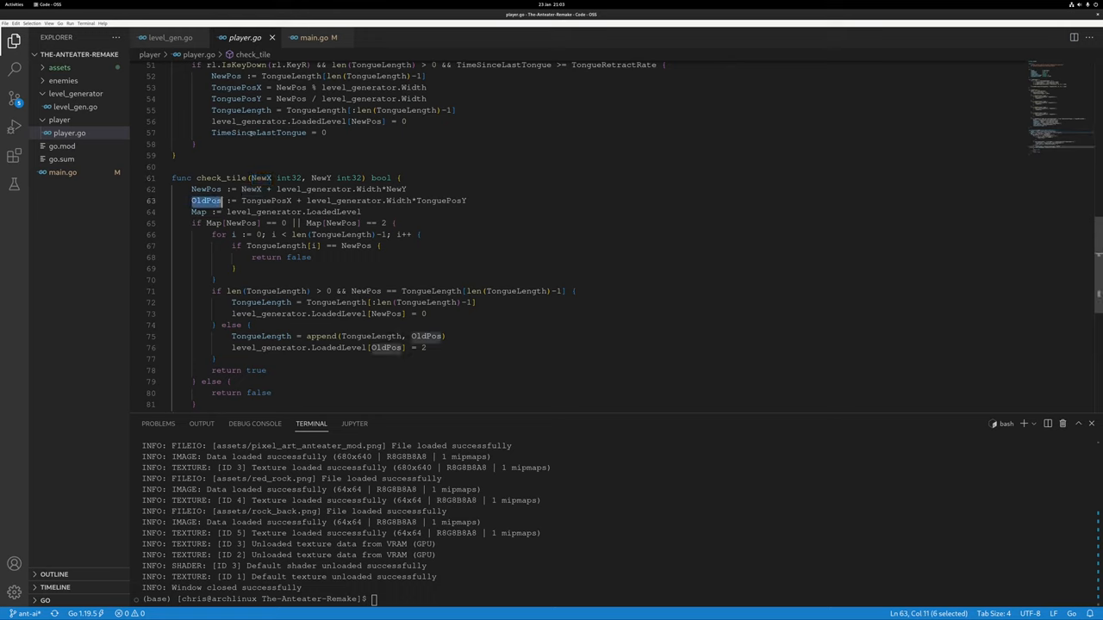
{"action": "double_click", "coordinate": [205, 189]}
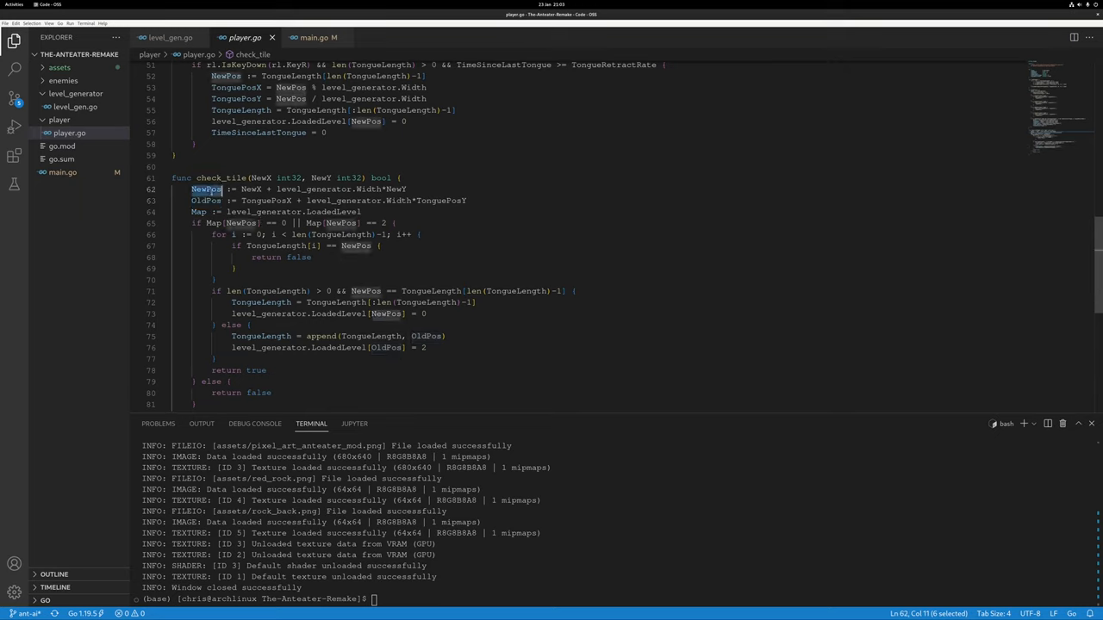
{"action": "scroll", "coordinate": [345, 211], "scroll_direction": "down", "scroll_amount": 1}
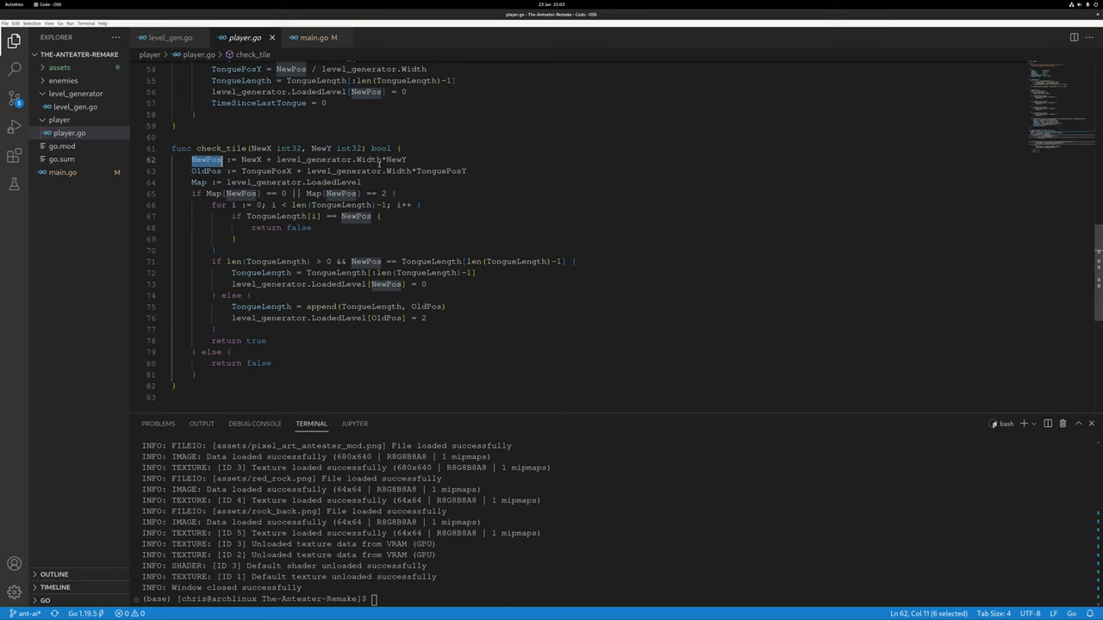
{"action": "left_click_drag", "start_coordinate": [381, 159], "coordinate": [277, 159]}
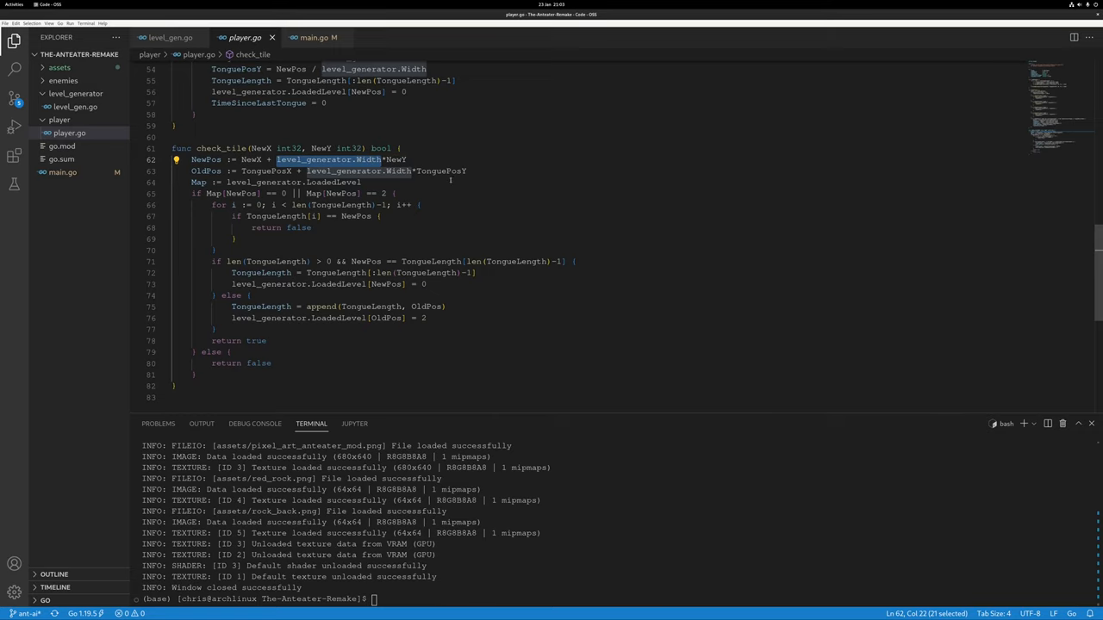
{"action": "double_click", "coordinate": [397, 160]}
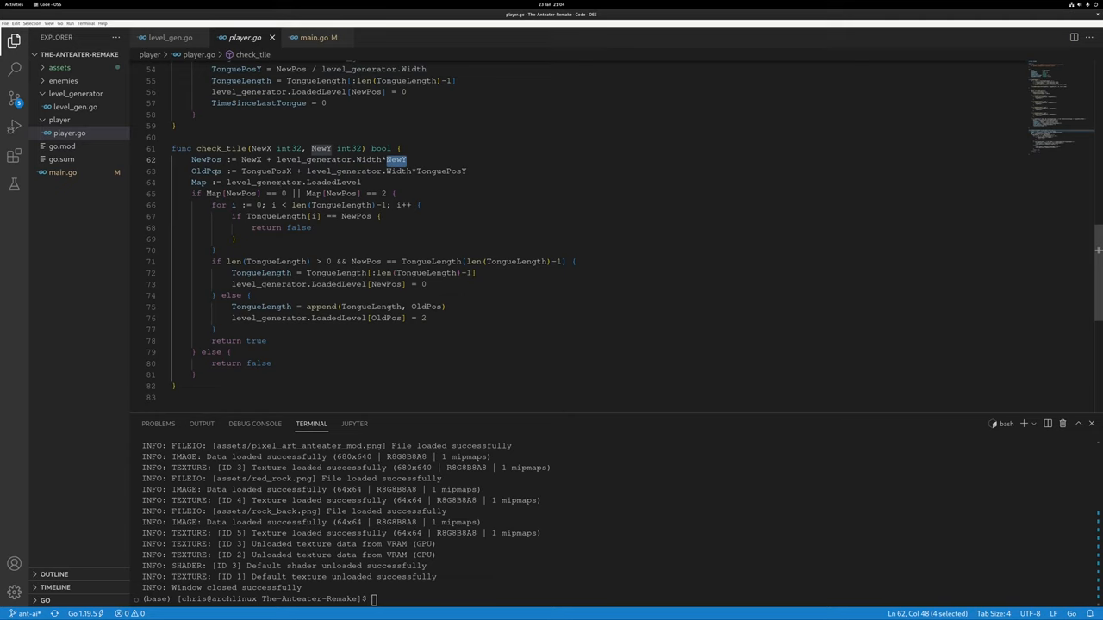
{"action": "double_click", "coordinate": [207, 159]}
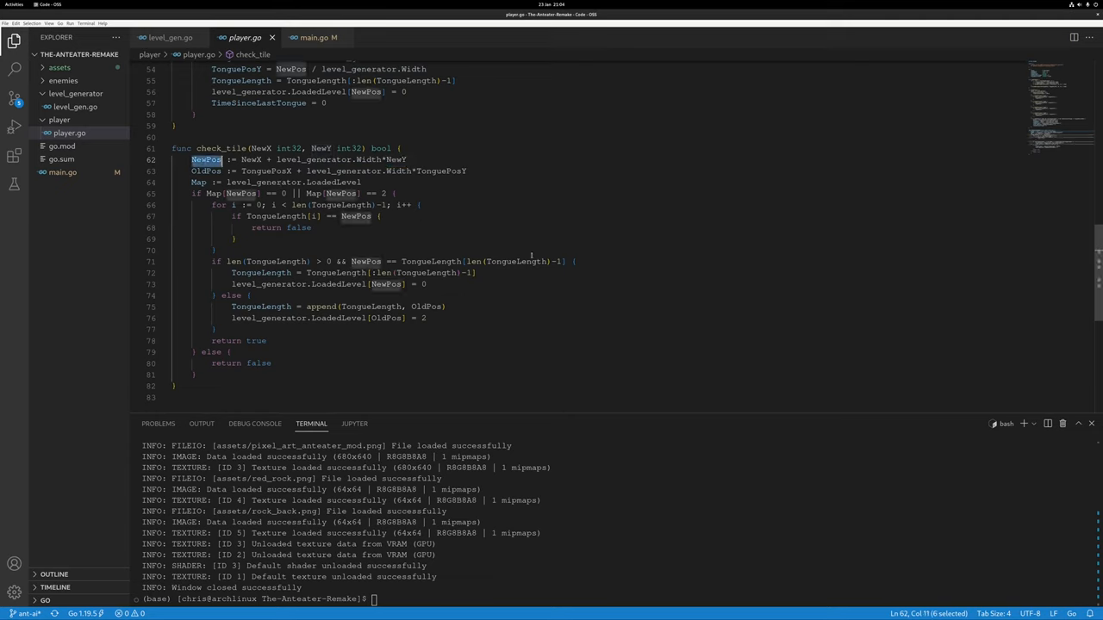
{"action": "mouse_move", "coordinate": [191, 193]}
{"action": "left_mouse_down"}
{"action": "mouse_move", "coordinate": [286, 193]}
{"action": "mouse_move", "coordinate": [172, 193]}
{"action": "left_mouse_up"}
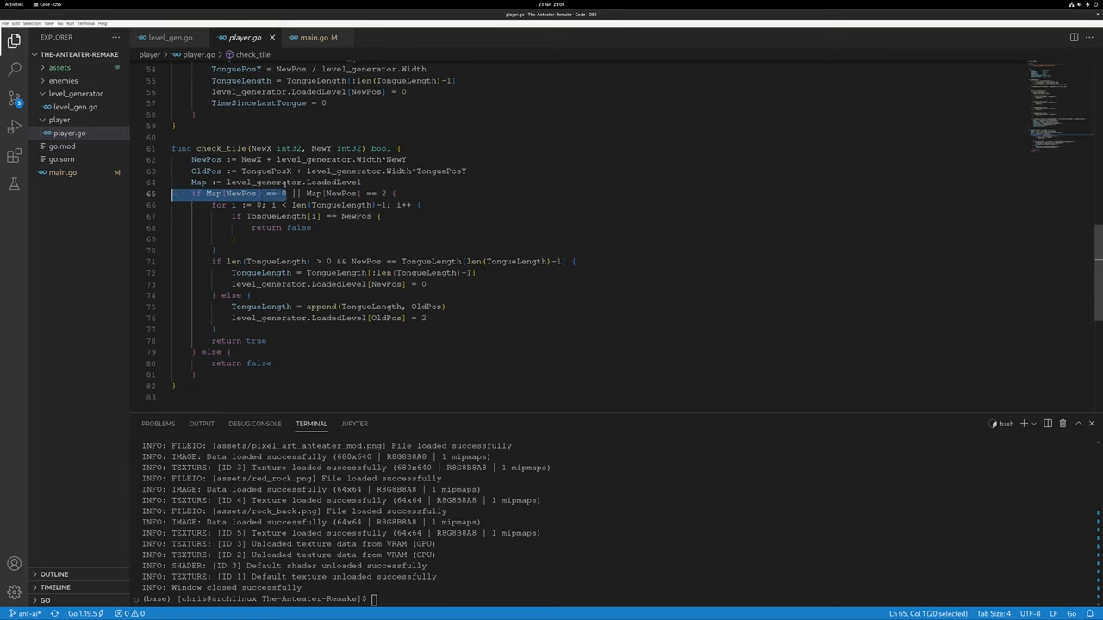
{"action": "left_click_drag", "start_coordinate": [305, 193], "coordinate": [388, 193]}
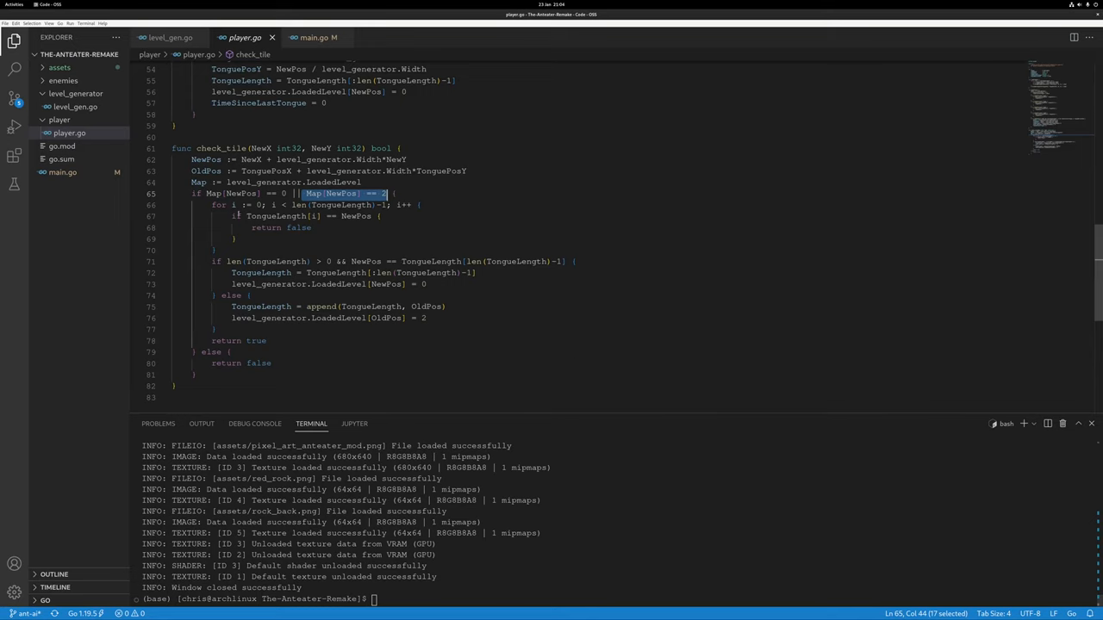
{"action": "left_click_drag", "start_coordinate": [287, 193], "coordinate": [231, 183]}
{"action": "left_click", "coordinate": [362, 194]}
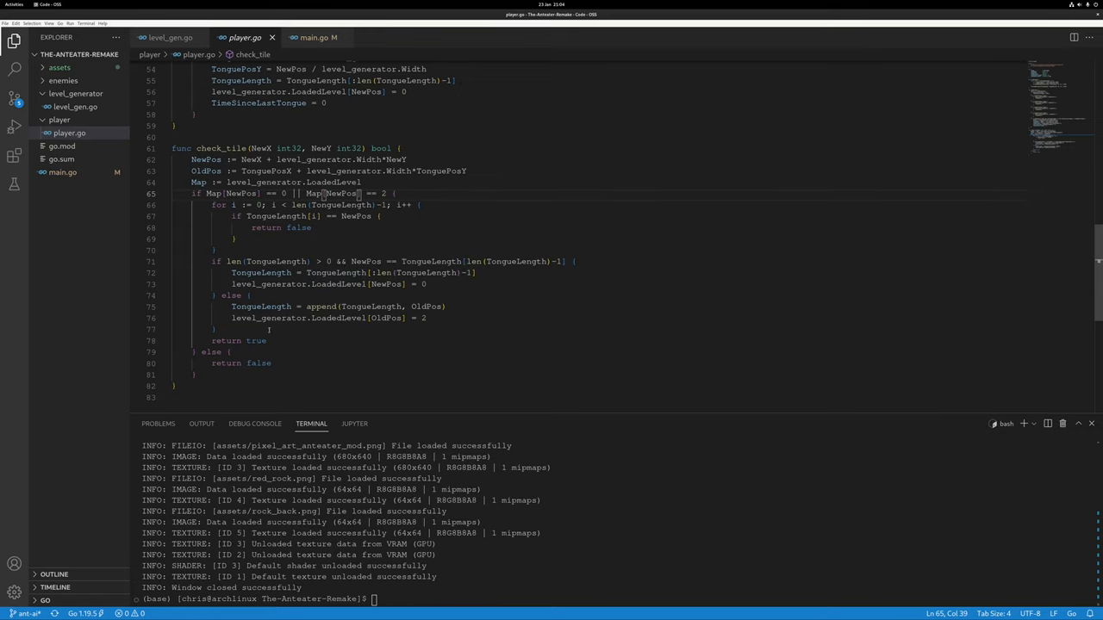
{"action": "left_click_drag", "start_coordinate": [191, 194], "coordinate": [394, 194]}
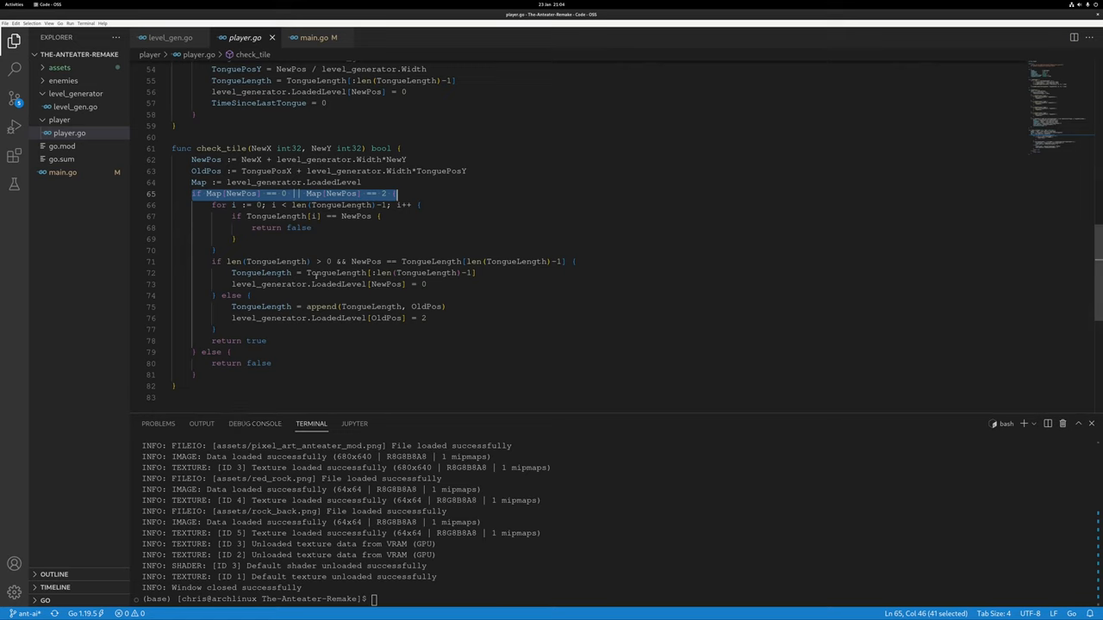
{"action": "left_click_drag", "start_coordinate": [212, 205], "coordinate": [422, 205]}
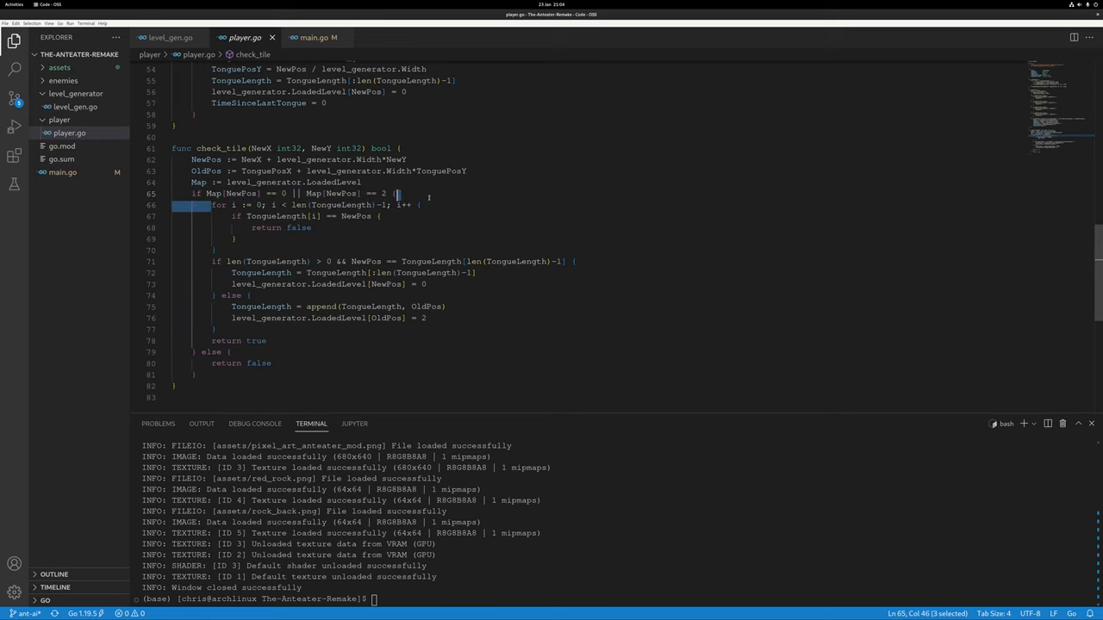
{"action": "left_click", "coordinate": [238, 239], "text": "shift"}
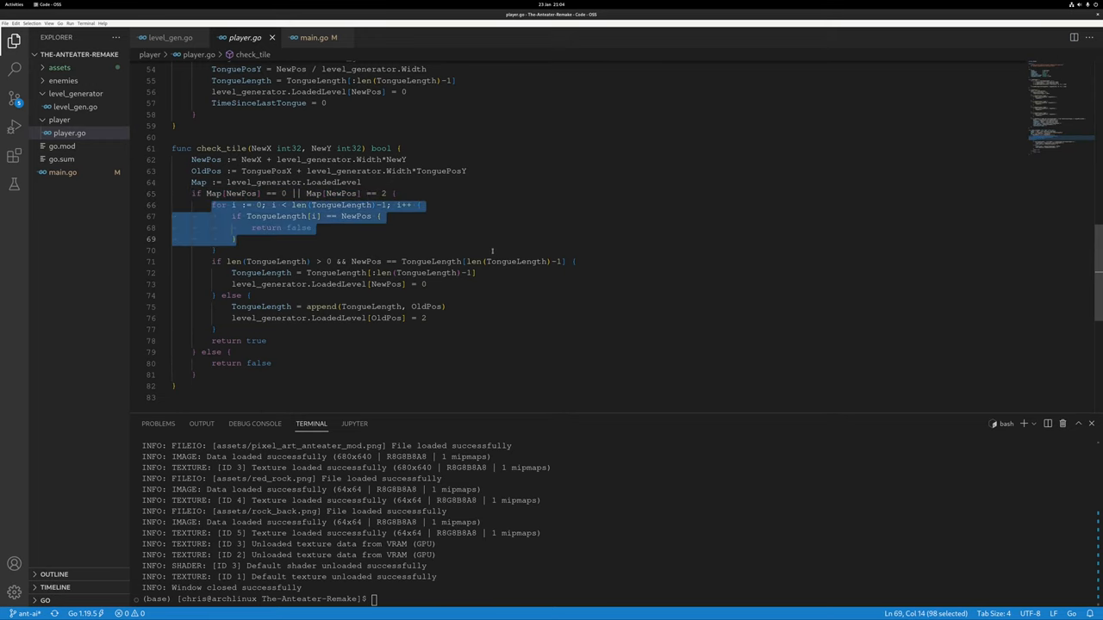
{"action": "left_click", "coordinate": [216, 251]}
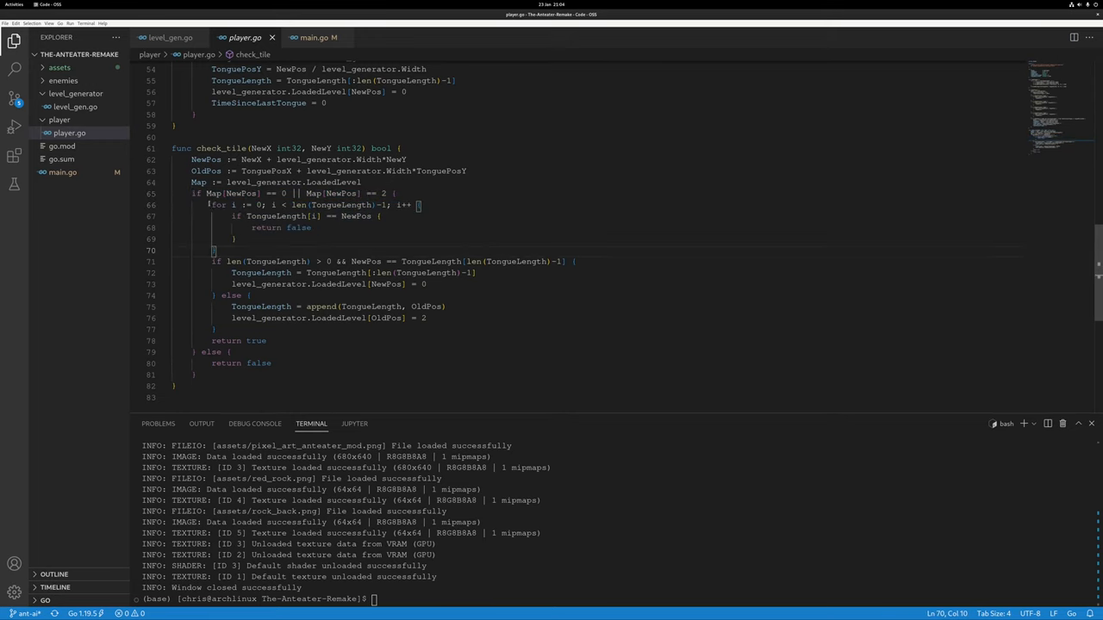
{"action": "left_click_drag", "start_coordinate": [212, 205], "coordinate": [405, 205]}
{"action": "left_click", "coordinate": [543, 197]}
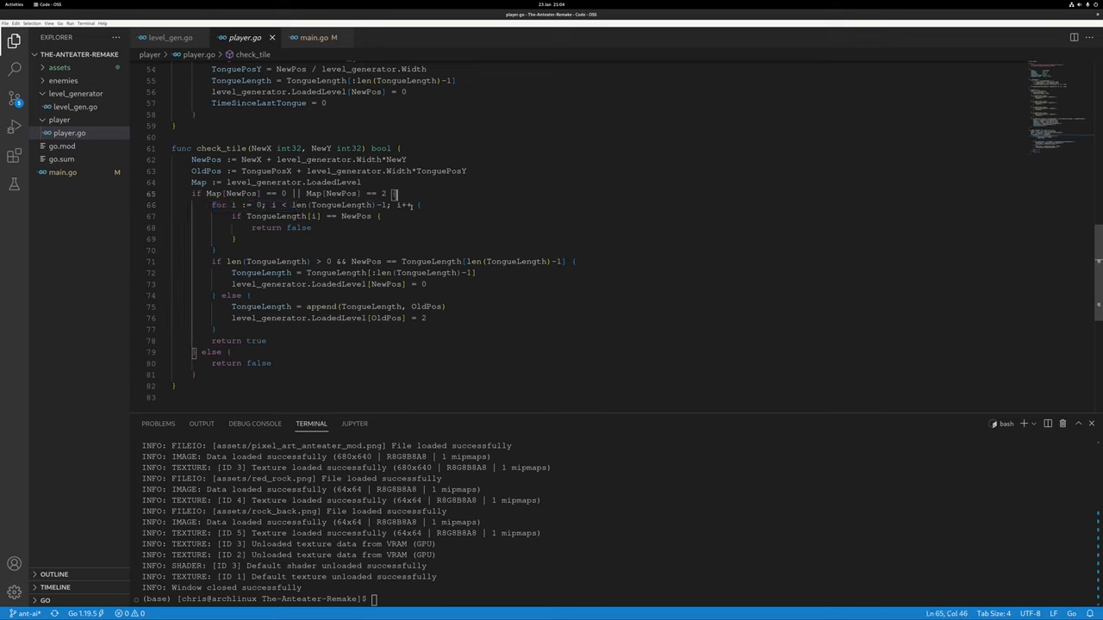
{"action": "left_click_drag", "start_coordinate": [233, 217], "coordinate": [382, 217]}
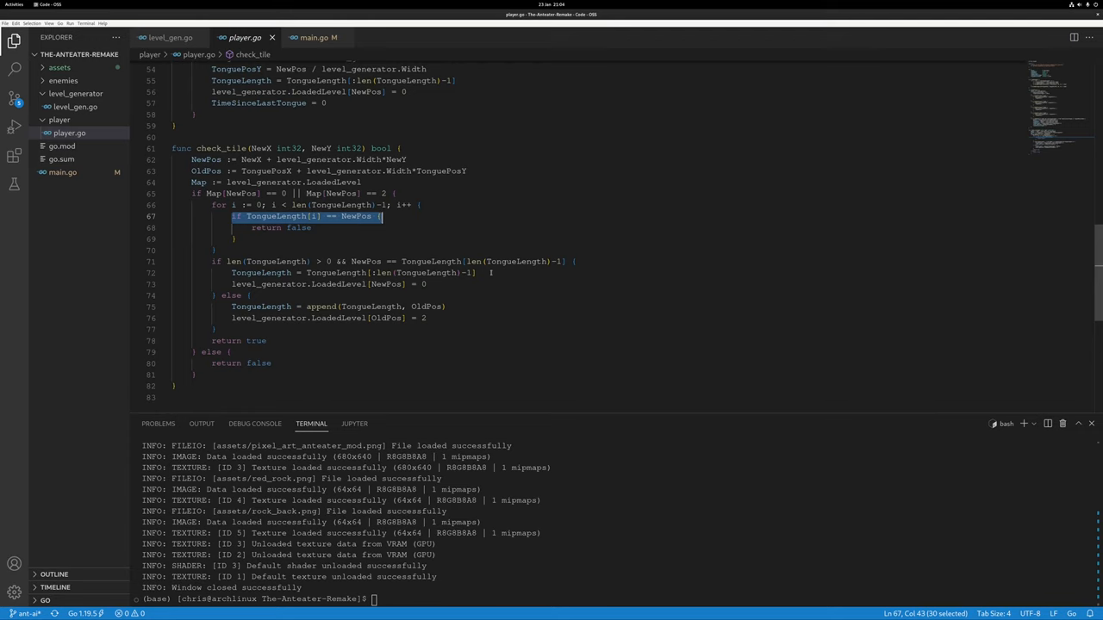
{"action": "scroll", "coordinate": [521, 278], "scroll_direction": "down", "scroll_amount": 2}
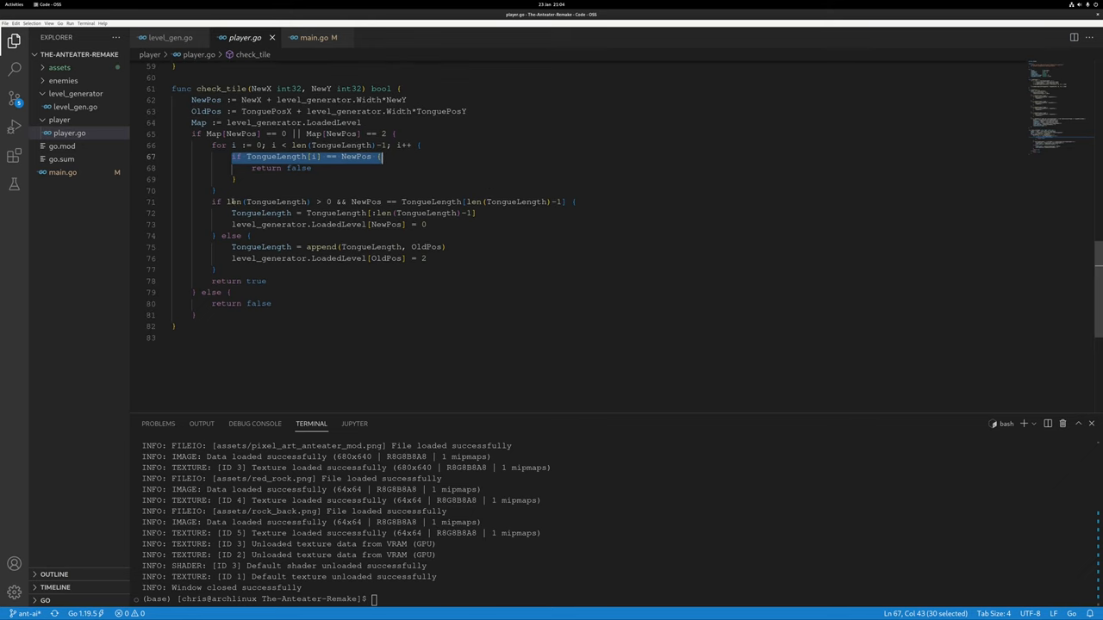
- Highlight check_tile's retract condition, tongue-extend lines and loop over tongue cells
{"action": "left_click_drag", "start_coordinate": [250, 201], "coordinate": [217, 190]}
{"action": "left_click", "coordinate": [425, 181]}
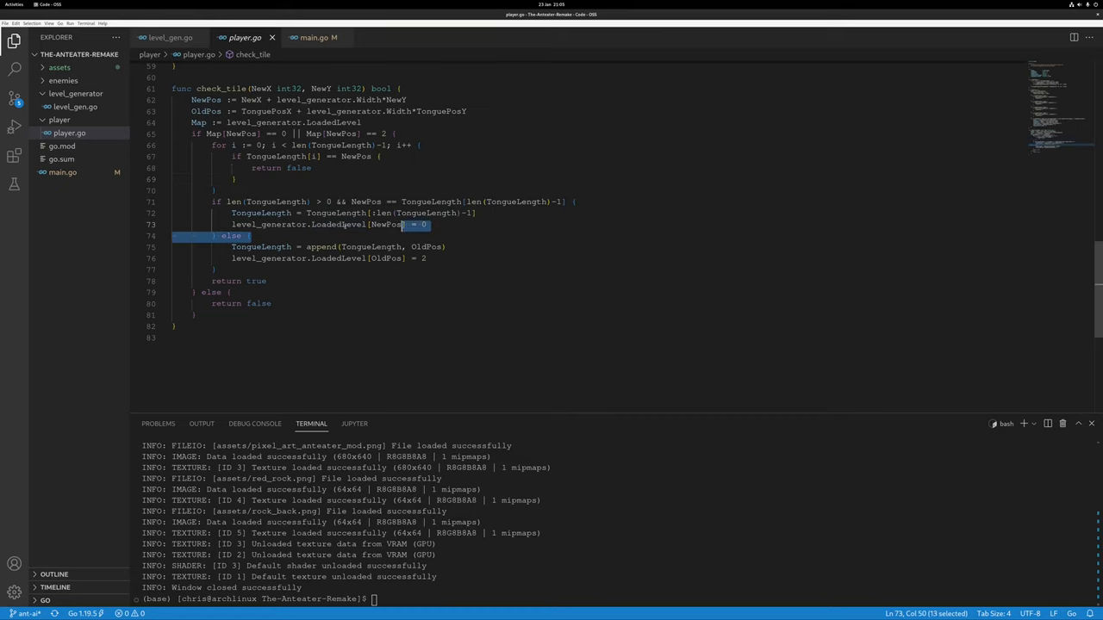
{"action": "left_click", "coordinate": [435, 225]}
{"action": "scroll", "coordinate": [435, 237], "scroll_direction": "down", "scroll_amount": 1}
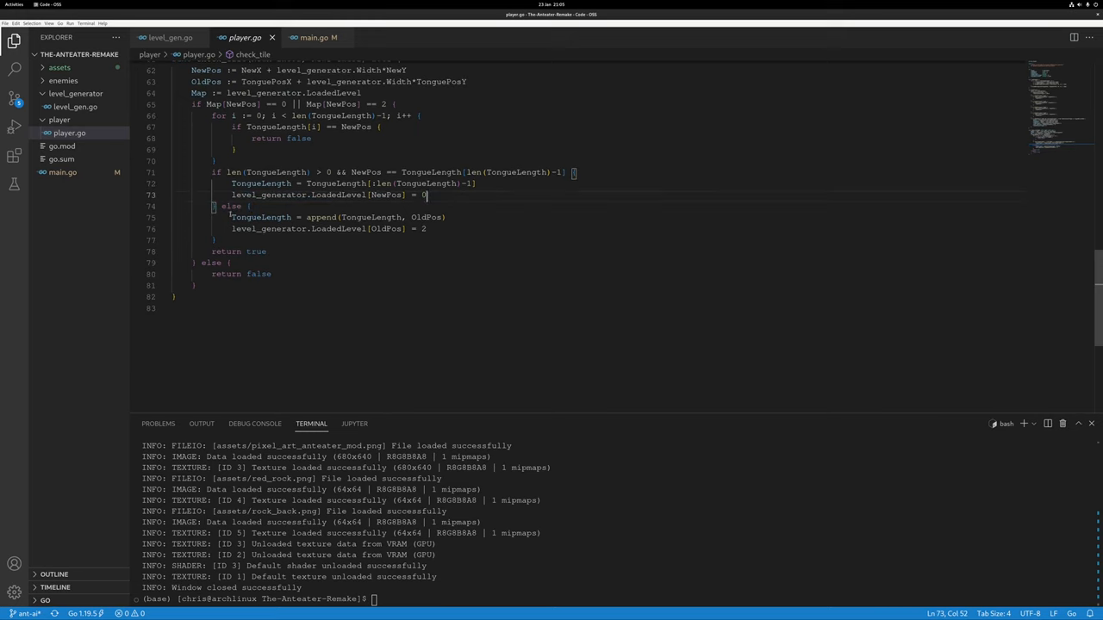
{"action": "left_click_drag", "start_coordinate": [231, 217], "coordinate": [510, 227]}
{"action": "left_click", "coordinate": [510, 228]}
{"action": "scroll", "coordinate": [468, 216], "scroll_direction": "up", "scroll_amount": 3}
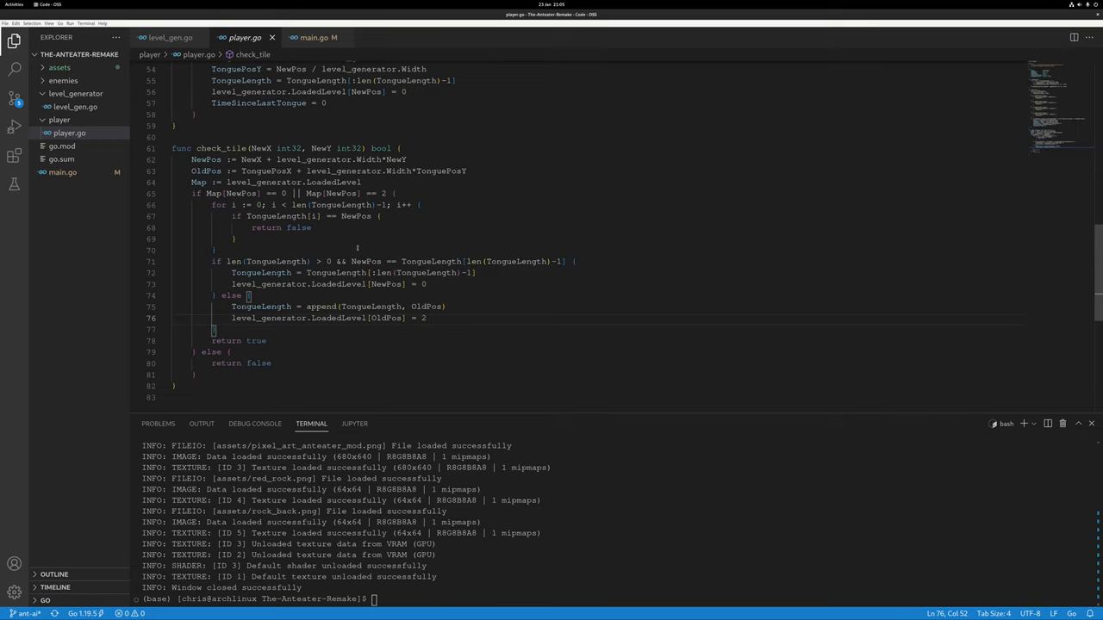
{"action": "left_click_drag", "start_coordinate": [214, 204], "coordinate": [383, 216]}
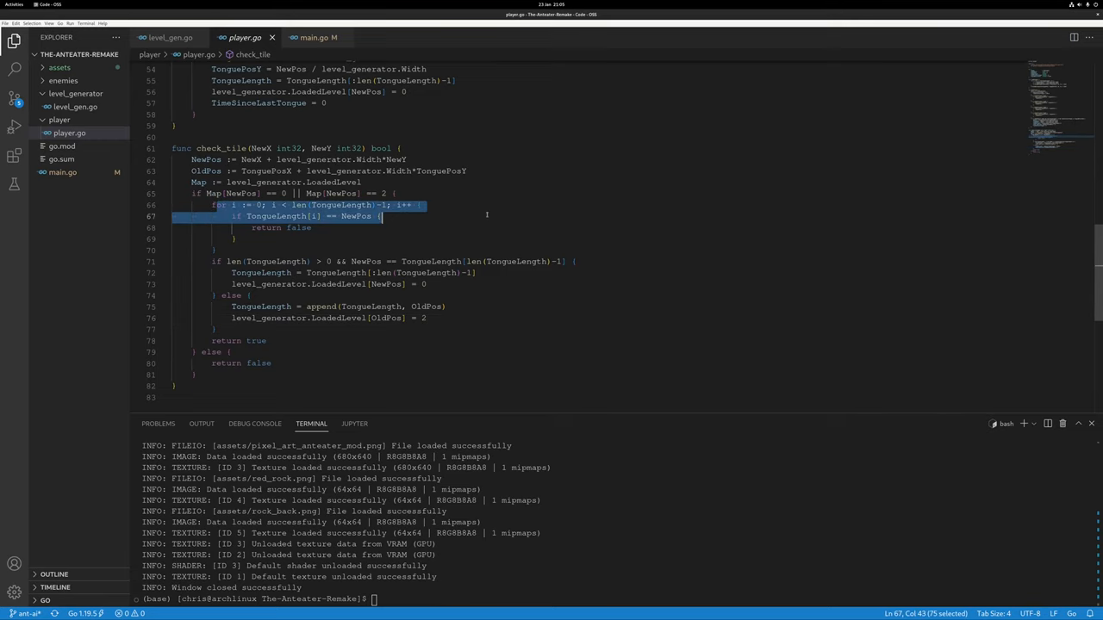
{"action": "scroll", "coordinate": [472, 233], "scroll_direction": "up", "scroll_amount": 1}
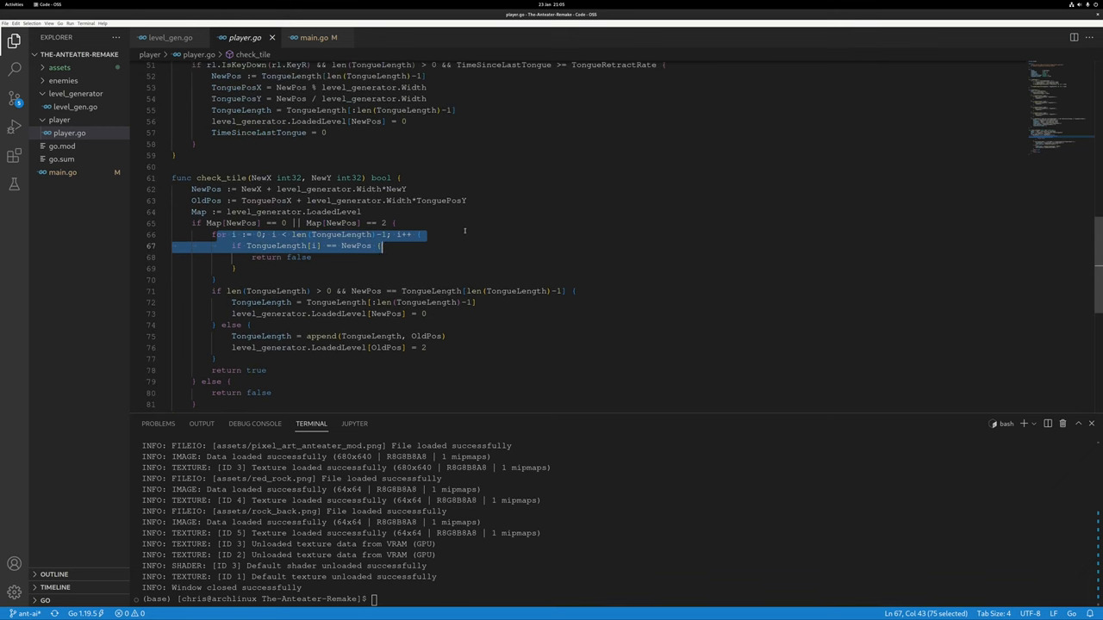
- Highlight the self-overlap loop and its retract/extend branches, then run 'go run main.go'
{"action": "left_click", "coordinate": [212, 235]}
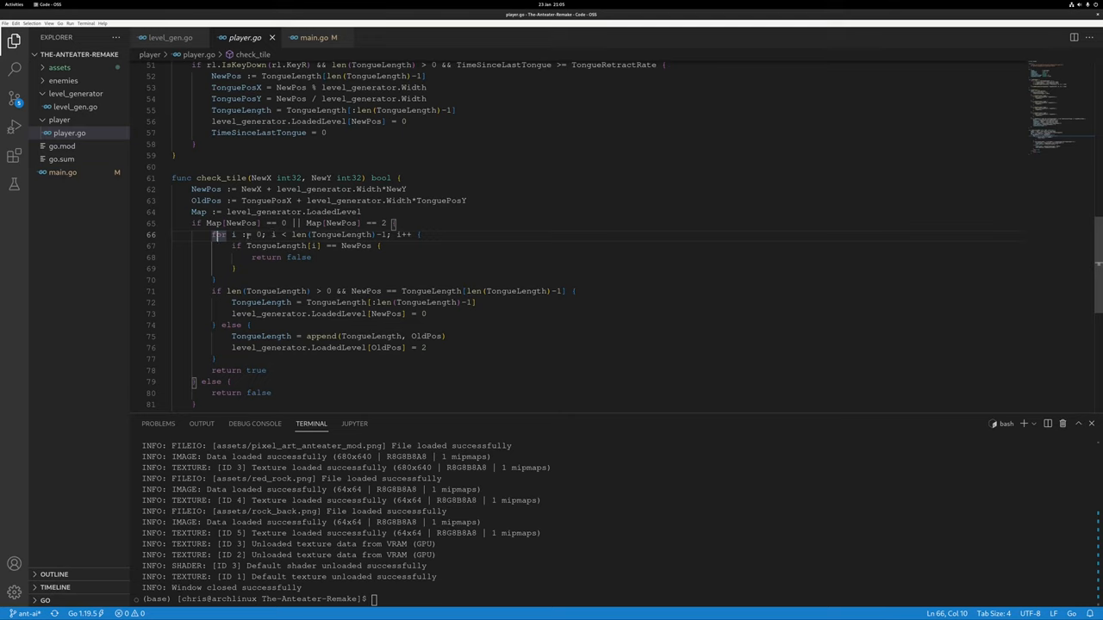
{"action": "left_click_drag", "start_coordinate": [212, 234], "coordinate": [233, 268]}
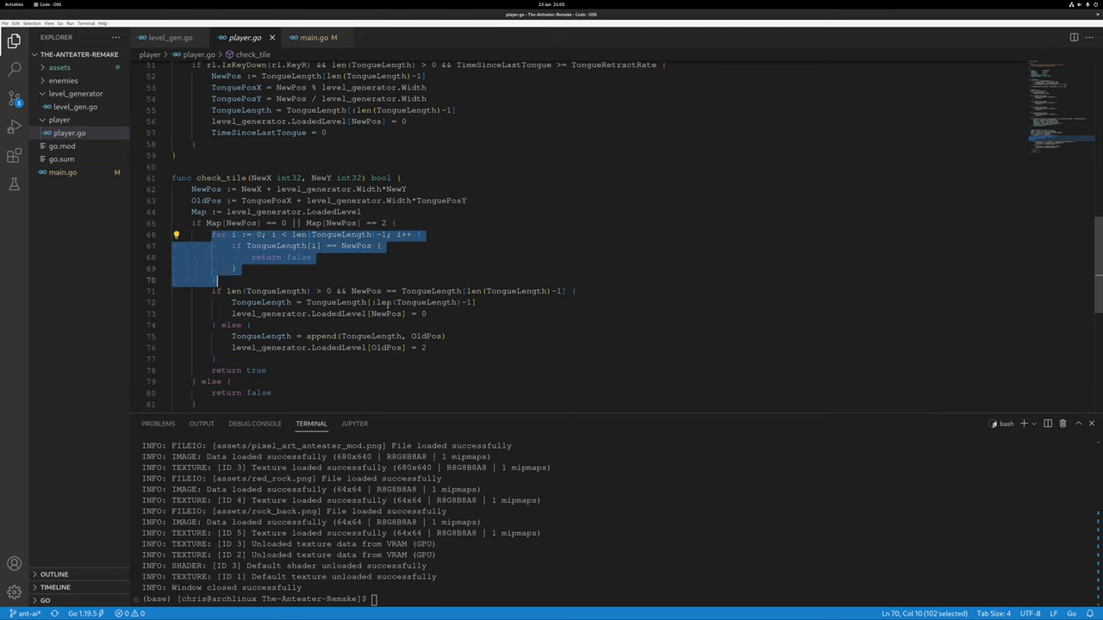
{"action": "left_click_drag", "start_coordinate": [212, 291], "coordinate": [223, 325]}
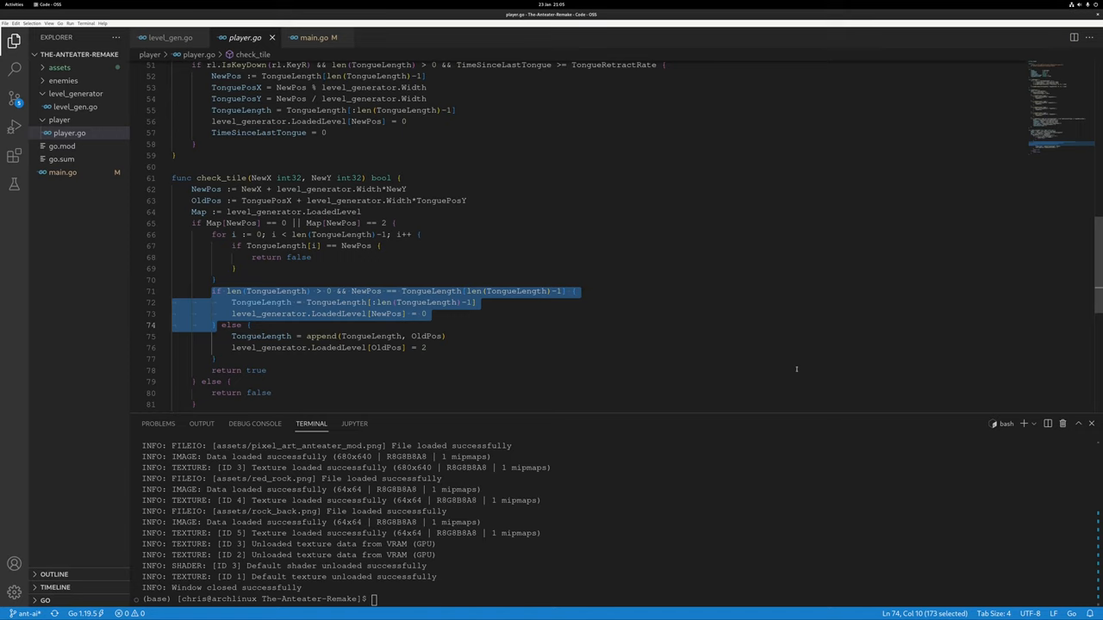
{"action": "scroll", "coordinate": [544, 395], "scroll_direction": "down", "scroll_amount": 2}
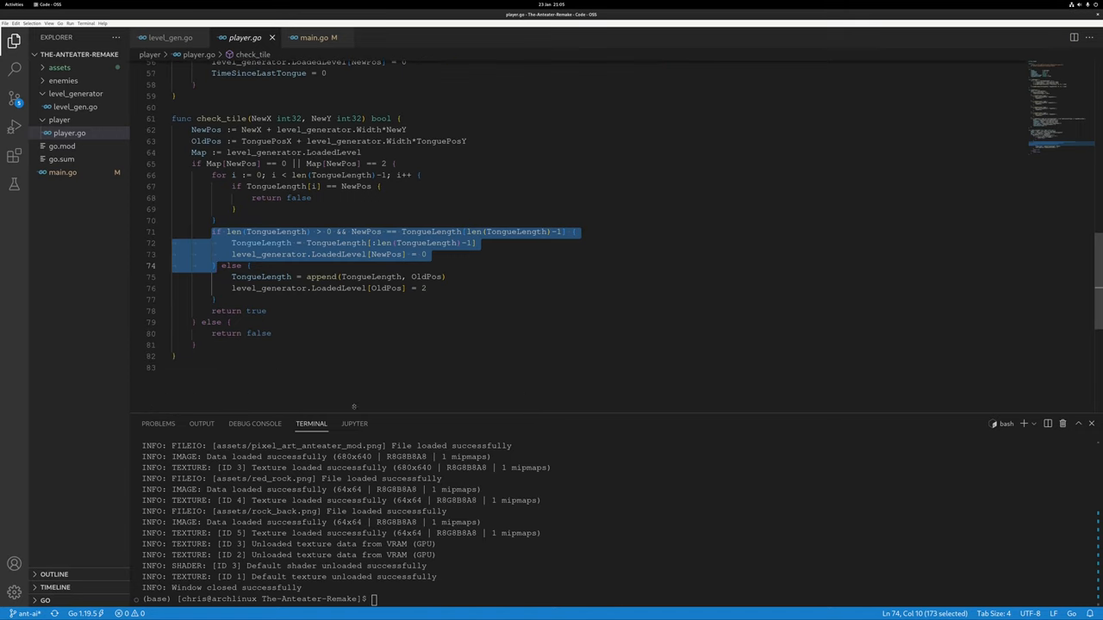
{"action": "left_click_drag", "start_coordinate": [431, 291], "coordinate": [216, 267]}
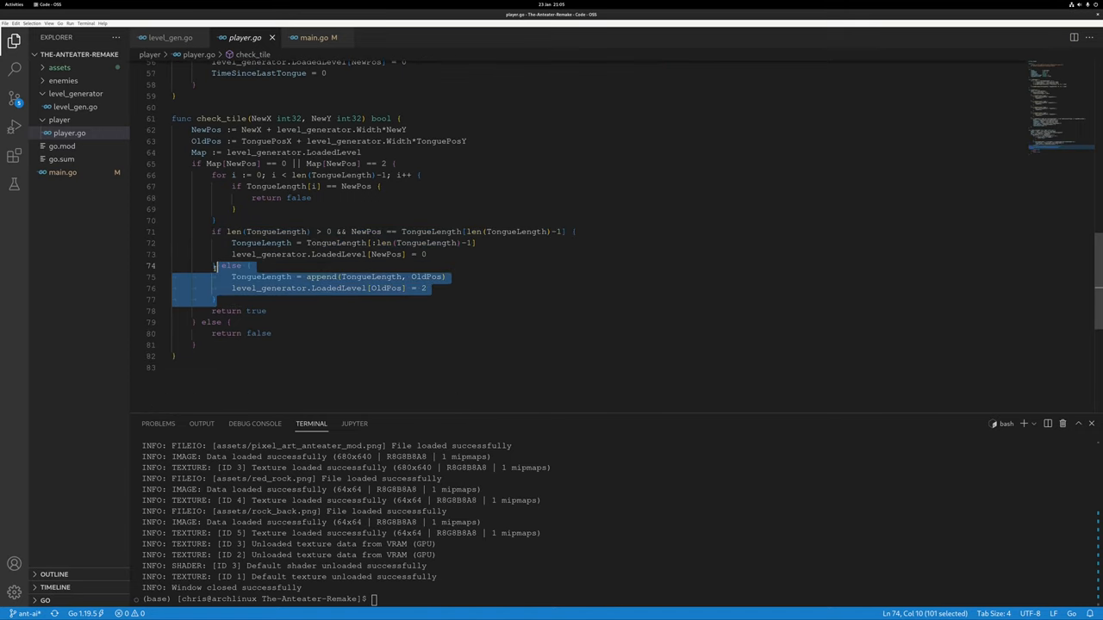
{"action": "scroll", "coordinate": [552, 308], "scroll_direction": "down", "scroll_amount": 3}
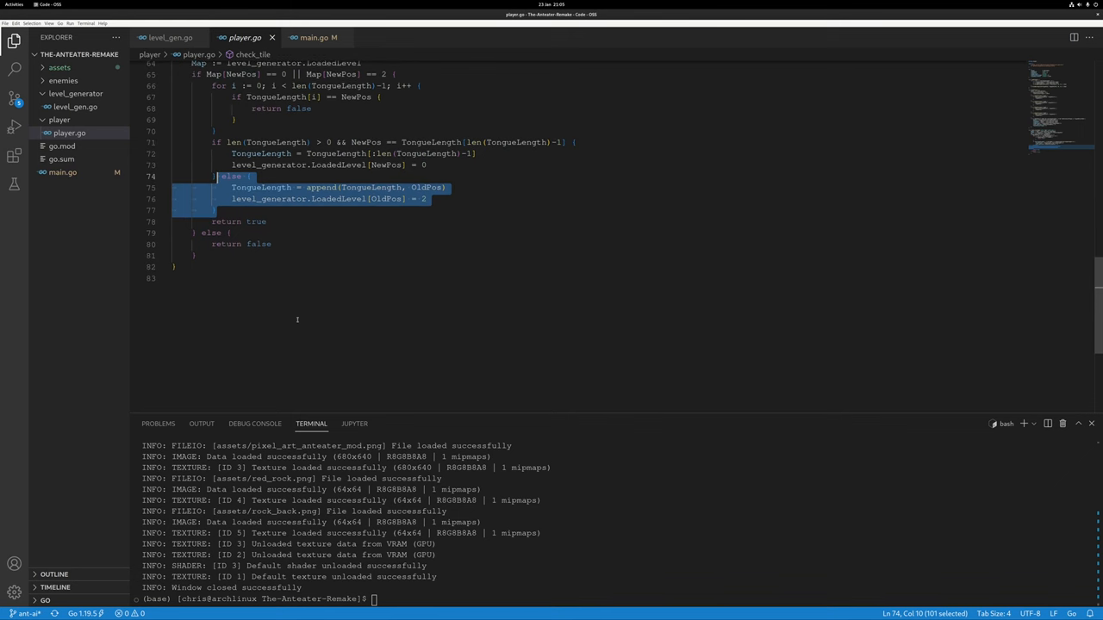
{"action": "left_click", "coordinate": [454, 534]}
{"action": "key", "text": "Return"}
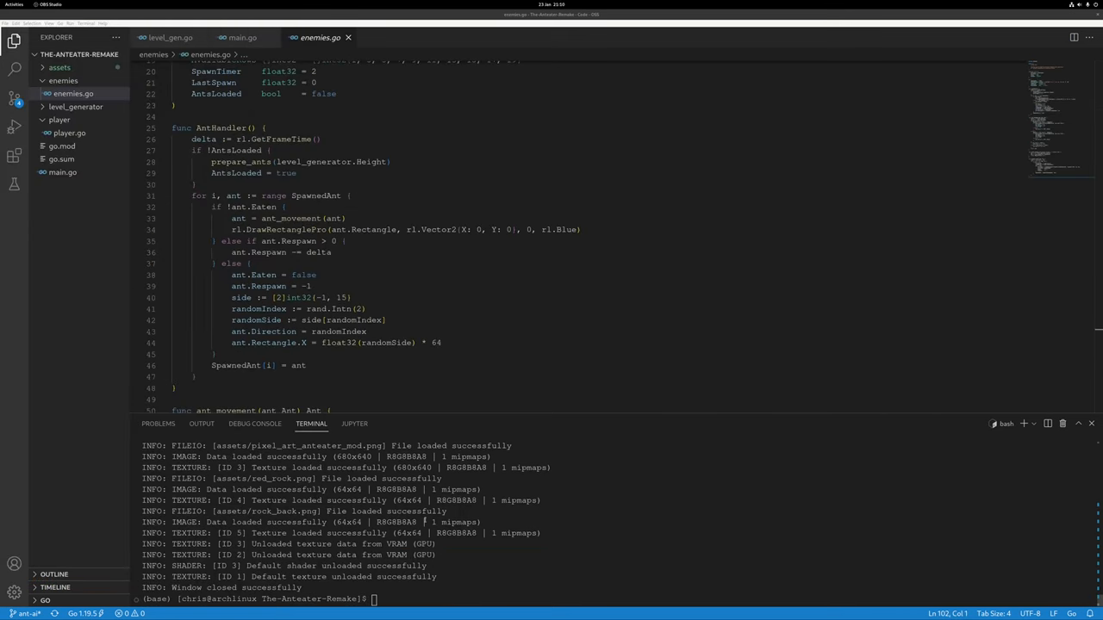
- Run 'go run main.go' so the level with the anteater and blue ants appears
{"action": "left_click", "coordinate": [422, 515]}
{"action": "type", "text": "go run main.go"}
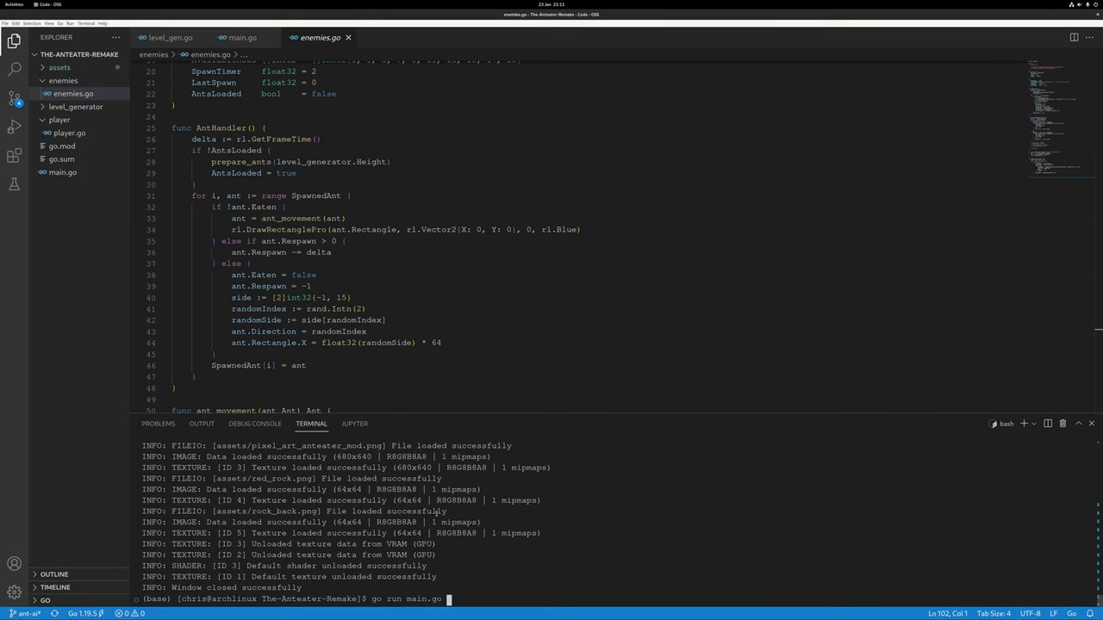
{"action": "key", "text": "Return"}
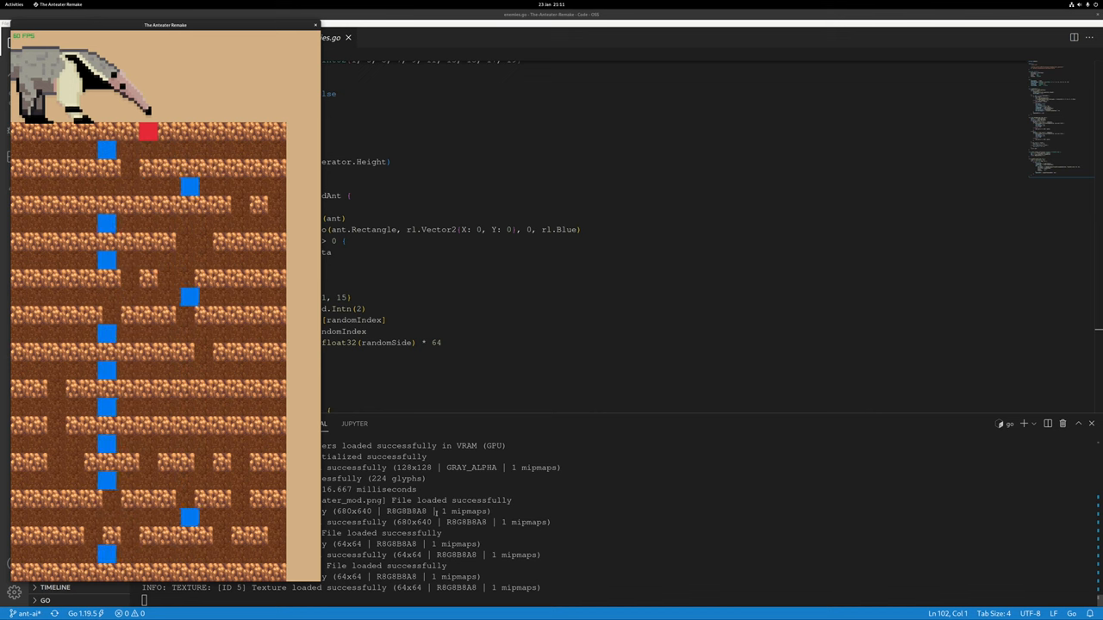
- Extend the red tongue down and along the lower tunnels, then retract it back to the top
{"action": "key", "text": "Down"}
{"action": "key", "text": "Left"}
{"action": "key", "text": "Down"}
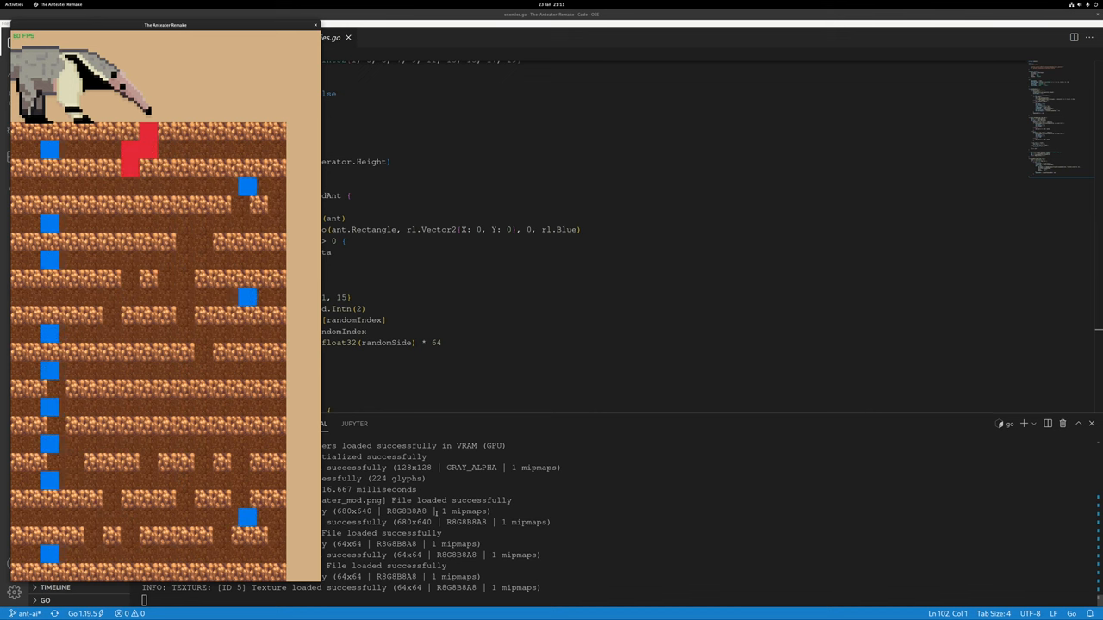
{"action": "key", "text": "Right"}
{"action": "key", "text": "Right"}
{"action": "key", "text": "Down"}
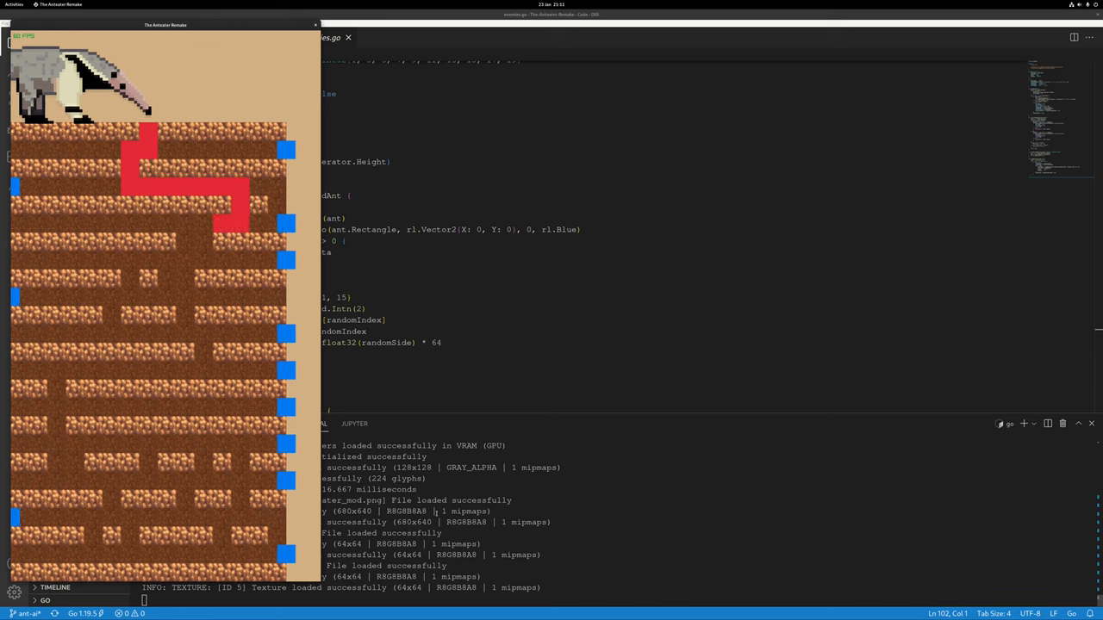
{"action": "key", "text": "Left"}
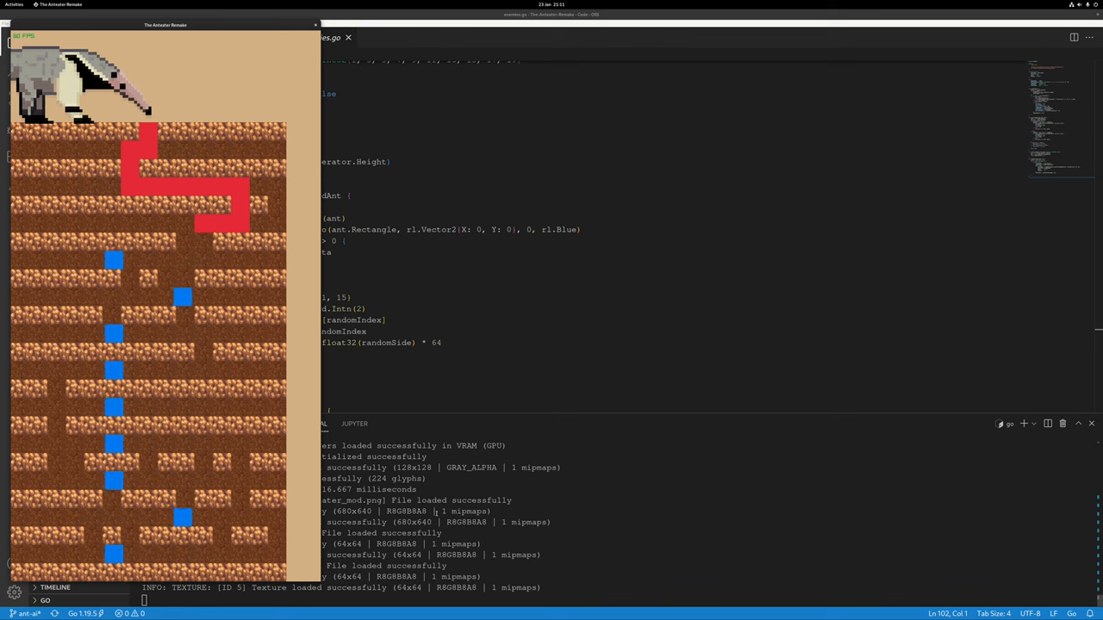
{"action": "key", "text": "space"}
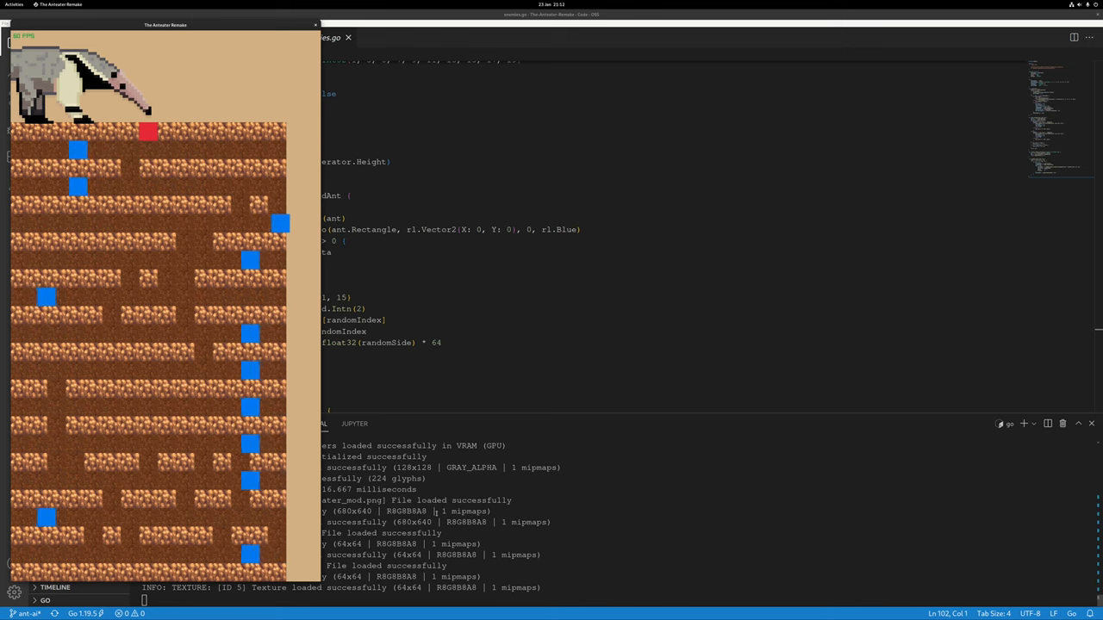
- Push the tongue across the top tunnel to its end, then pull it back to a single cell
{"action": "key", "text": "Down"}
{"action": "key", "text": "Left"}
{"action": "key", "text": "Right"}
{"action": "key", "text": "Right"}
{"action": "key", "text": "Right"}
{"action": "key", "text": "Right"}
{"action": "key", "text": "Right"}
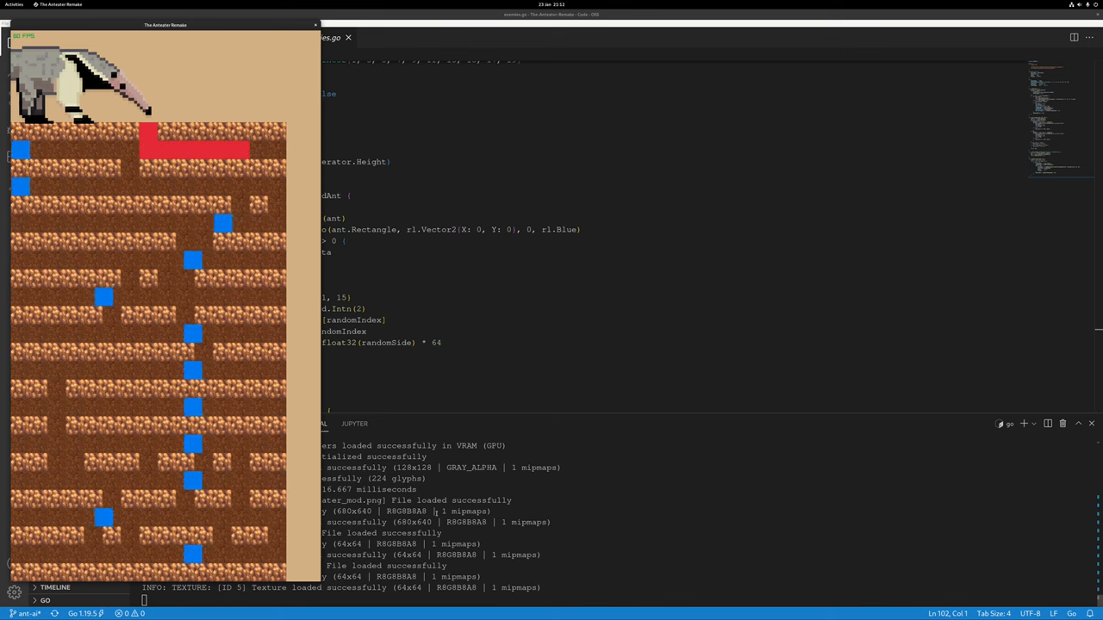
{"action": "key", "text": "Right"}
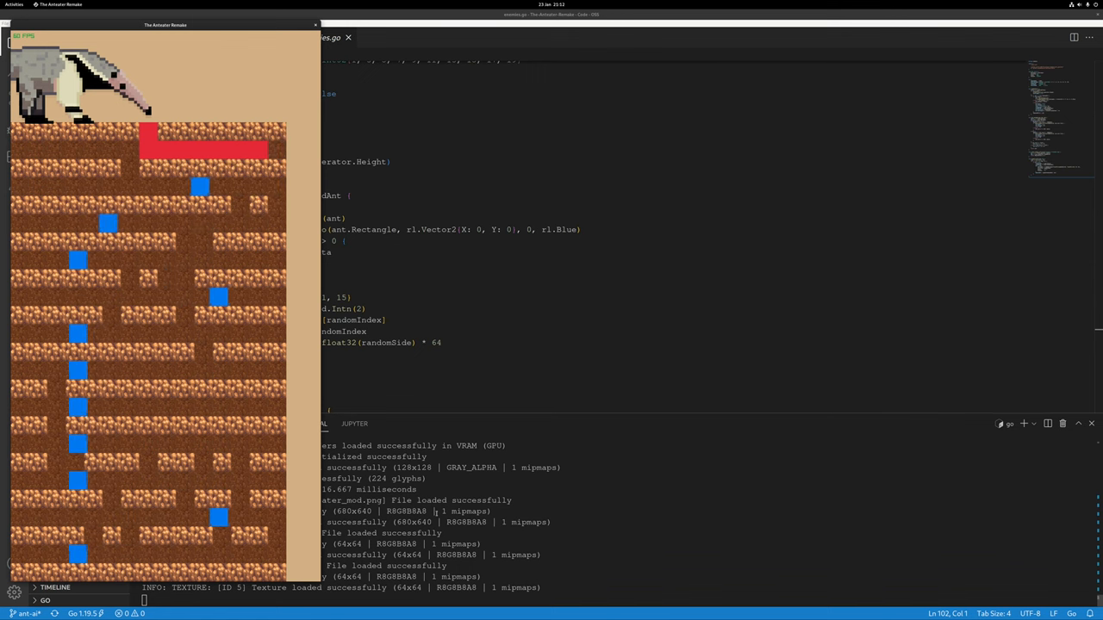
{"action": "key", "text": "Left"}
{"action": "key", "text": "Left"}
{"action": "key", "text": "Left"}
{"action": "key", "text": "Left"}
{"action": "key", "text": "Left"}
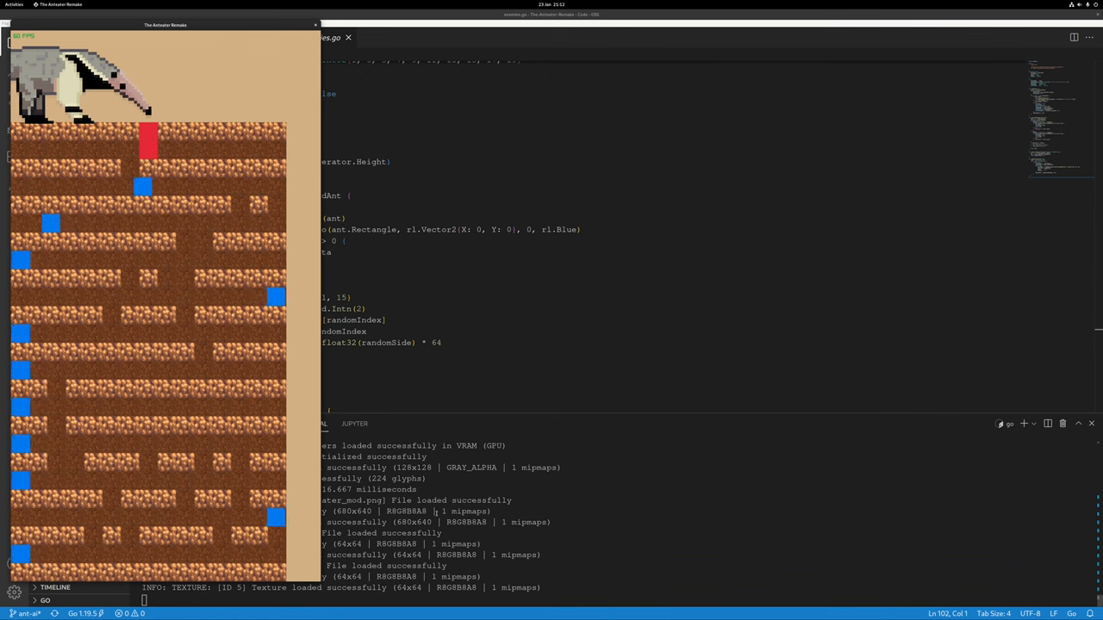
{"action": "key", "text": "Left"}
{"action": "key", "text": "Up"}
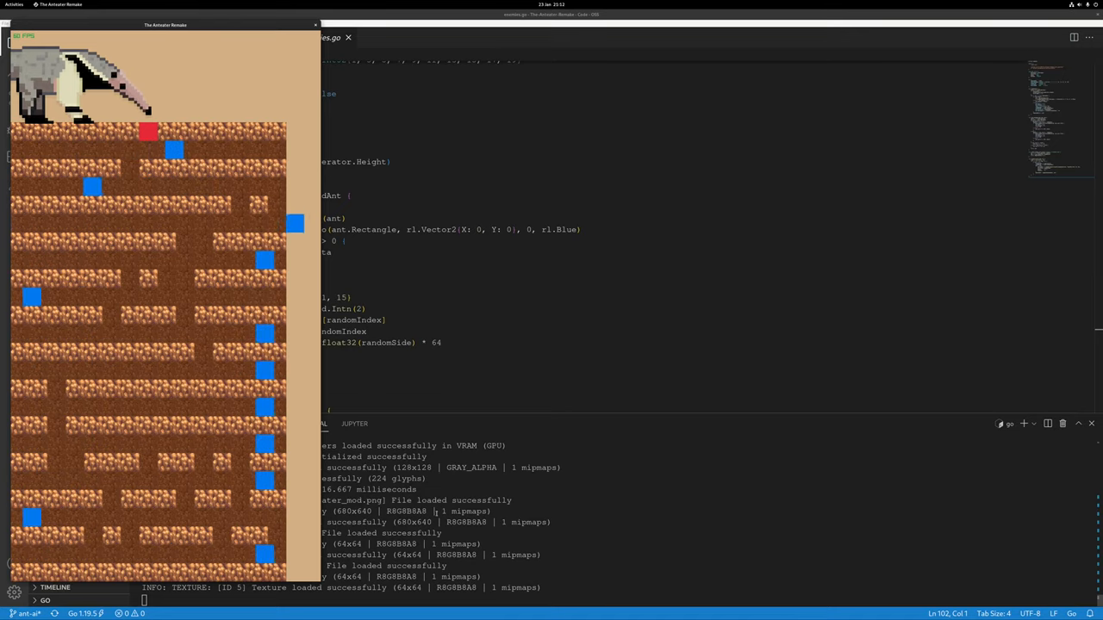
- Close the running game window and return to the editor
{"action": "key", "text": "super"}
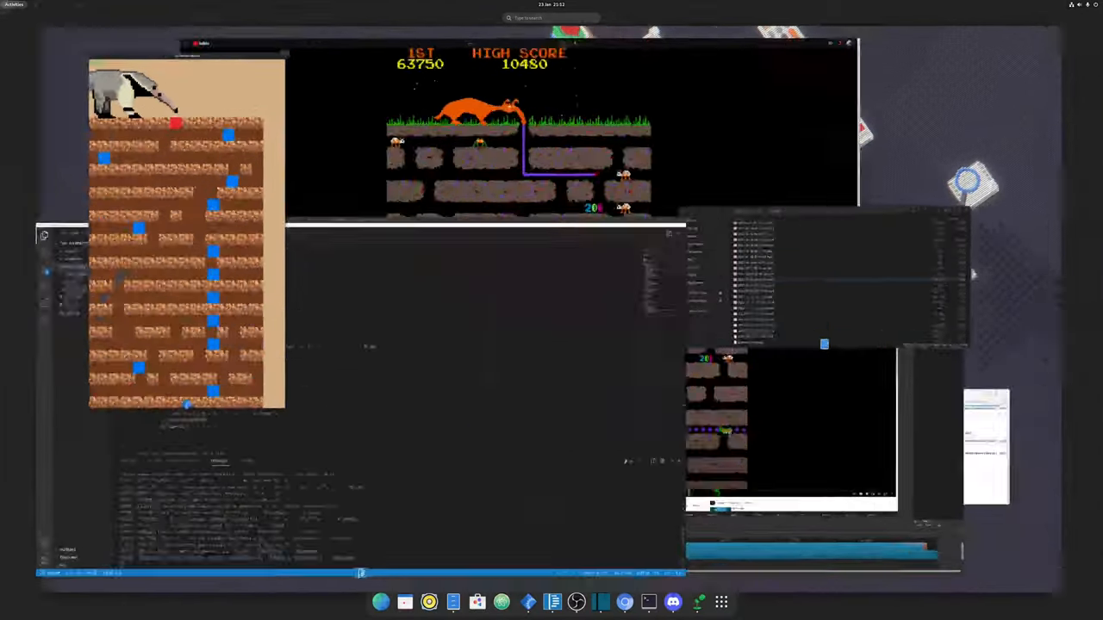
{"action": "key", "text": "super"}
{"action": "key", "text": "Escape"}
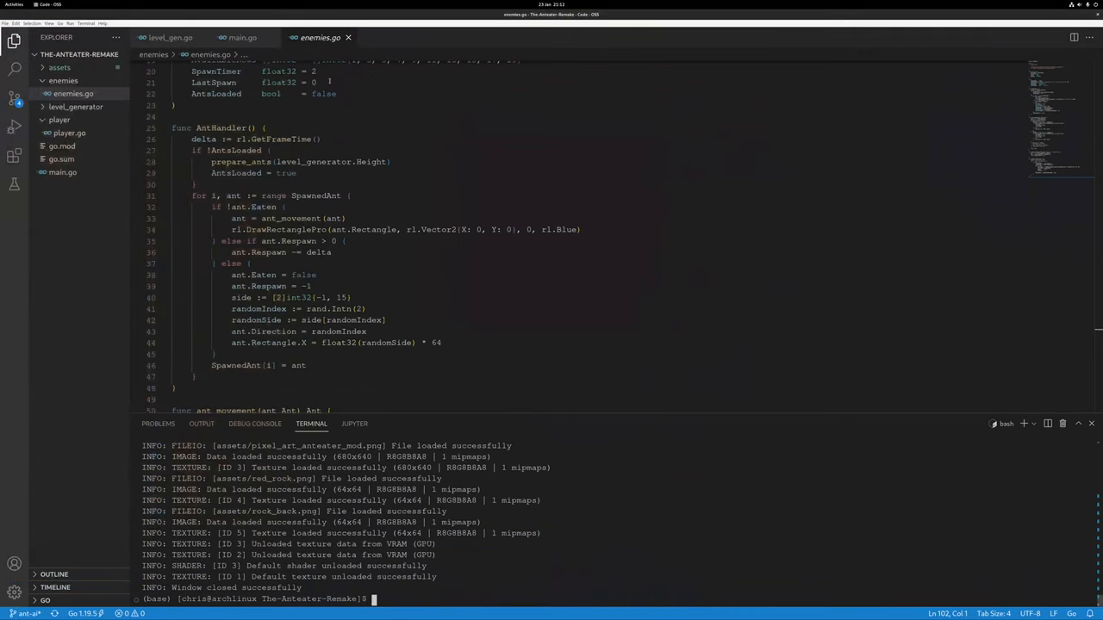
{"action": "scroll", "coordinate": [393, 262], "scroll_direction": "up", "scroll_amount": 3}
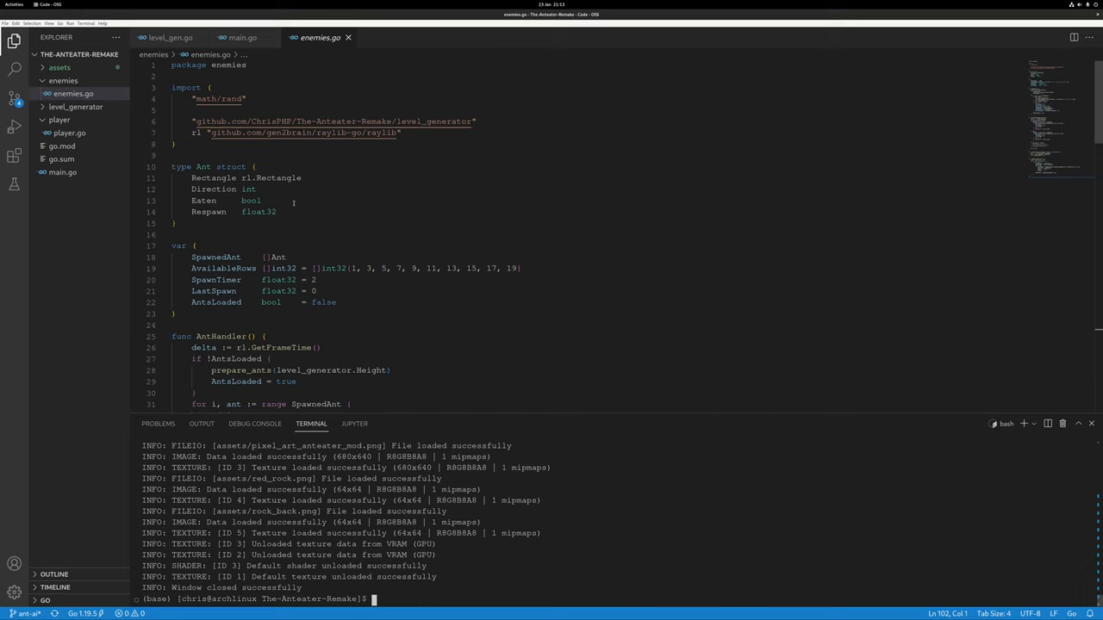
- Highlight uses of the Ant type, then search enemies.go for AvailableRows, finding one match
{"action": "double_click", "coordinate": [284, 179]}
{"action": "double_click", "coordinate": [205, 166]}
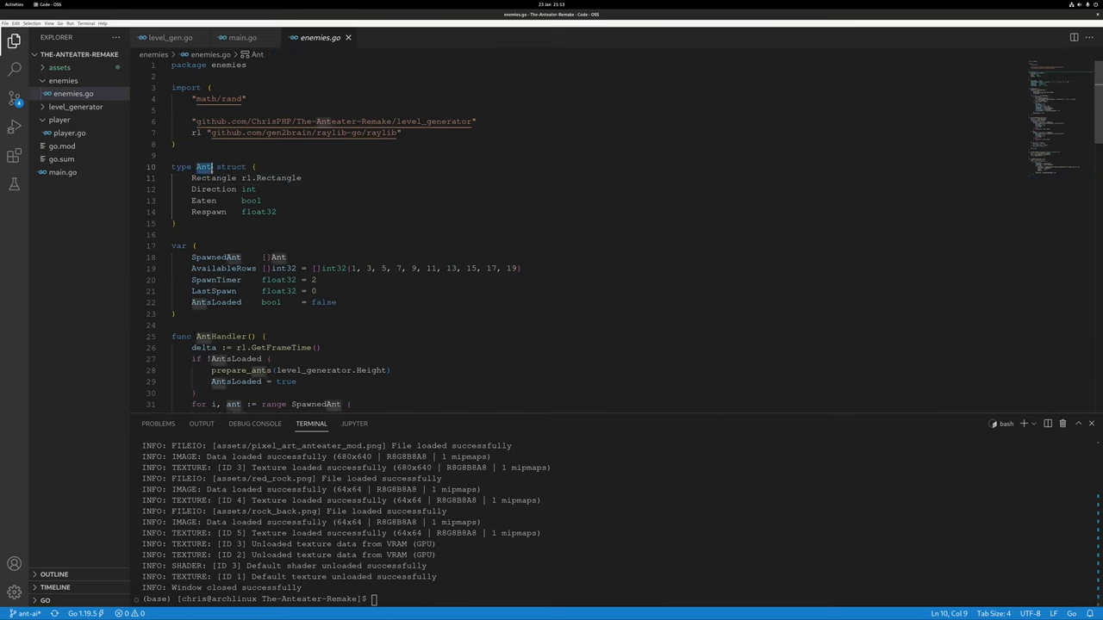
{"action": "scroll", "coordinate": [466, 268], "scroll_direction": "down", "scroll_amount": 1}
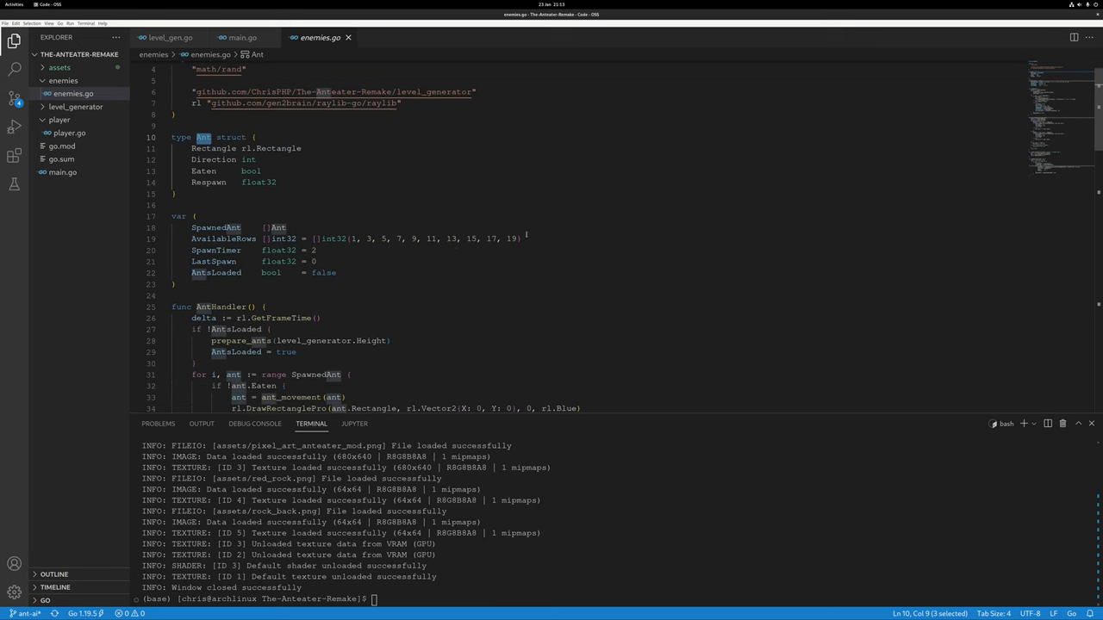
{"action": "left_click_drag", "start_coordinate": [526, 238], "coordinate": [198, 241]}
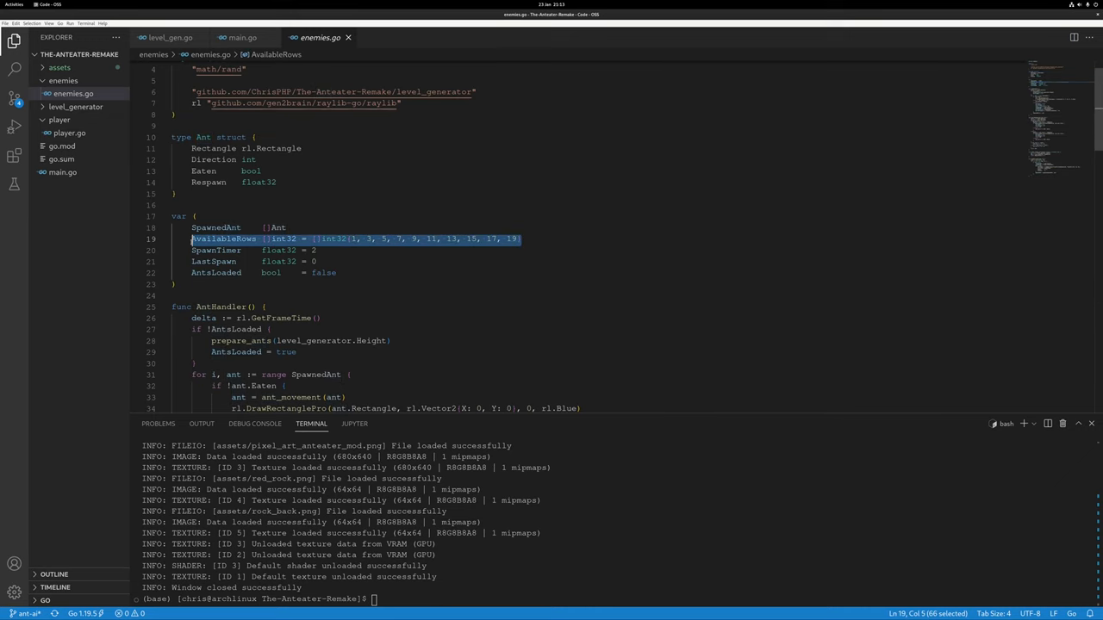
{"action": "scroll", "coordinate": [442, 224], "scroll_direction": "down", "scroll_amount": 5}
{"action": "scroll", "coordinate": [345, 224], "scroll_direction": "up", "scroll_amount": 6}
{"action": "scroll", "coordinate": [275, 218], "scroll_direction": "down", "scroll_amount": 1}
{"action": "left_click", "coordinate": [231, 238]}
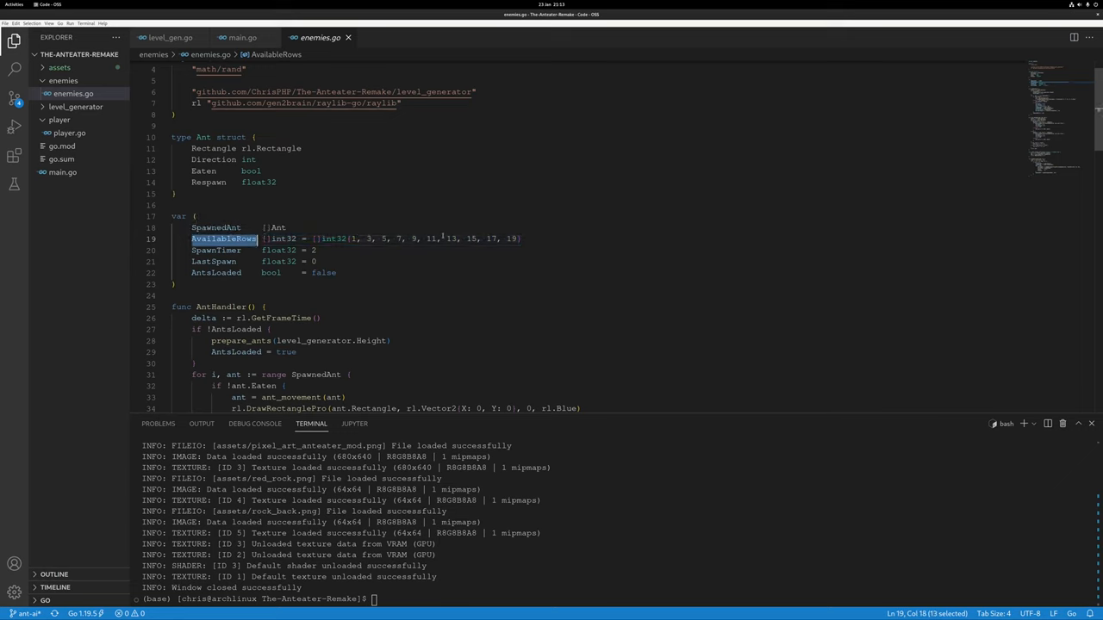
{"action": "key", "text": "BackSpace"}
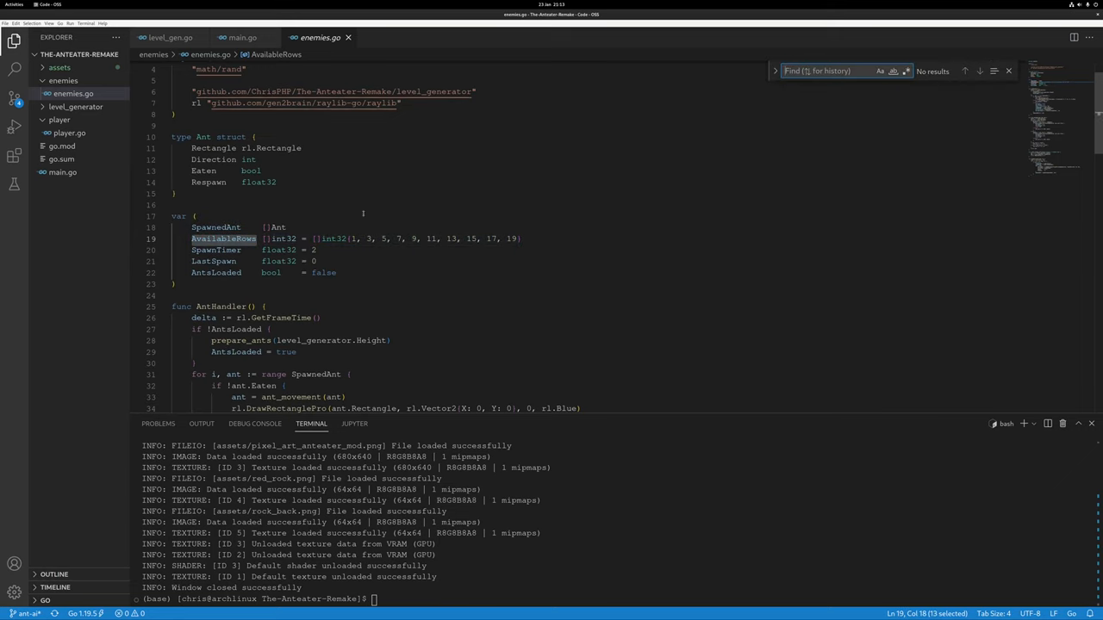
{"action": "key", "text": "ctrl+f"}
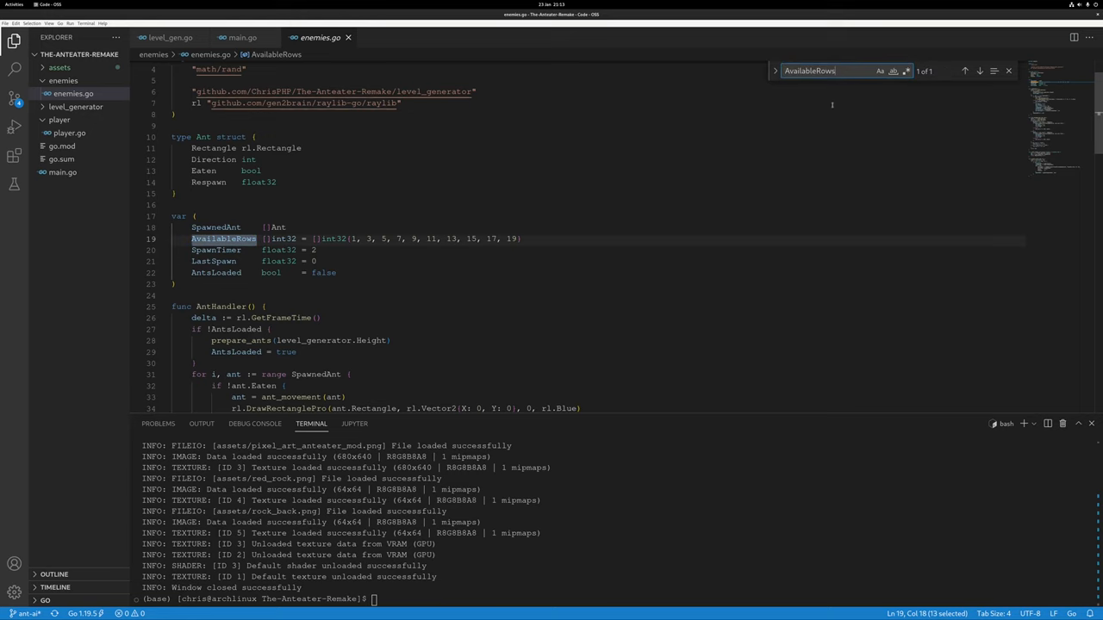
{"action": "scroll", "coordinate": [397, 261], "scroll_direction": "down", "scroll_amount": 2}
{"action": "scroll", "coordinate": [396, 261], "scroll_direction": "up", "scroll_amount": 4}
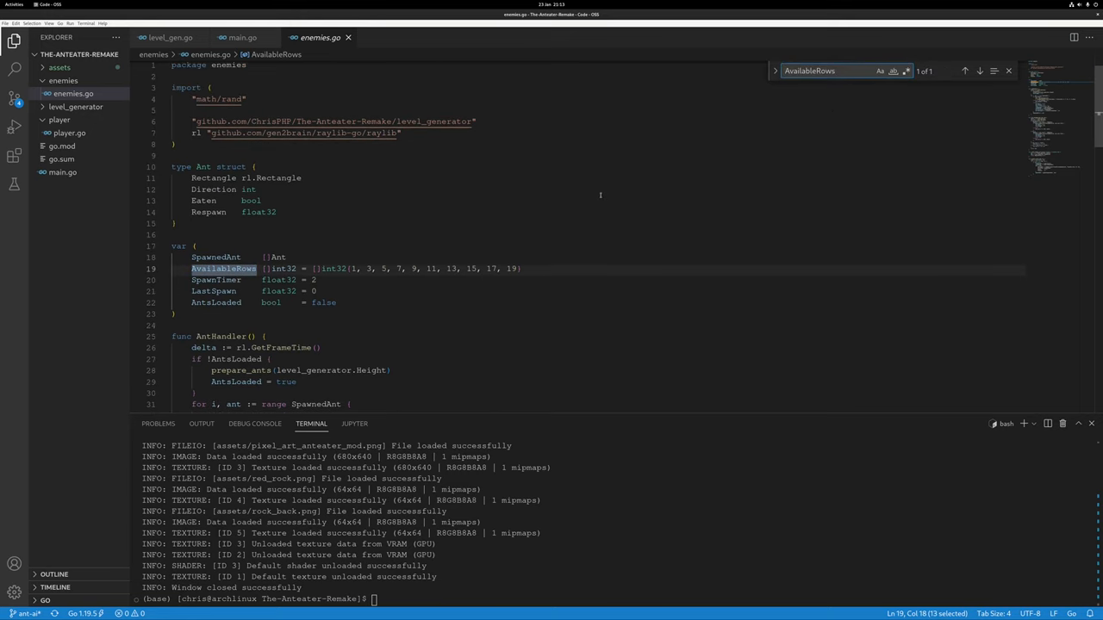
{"action": "left_click", "coordinate": [392, 234]}
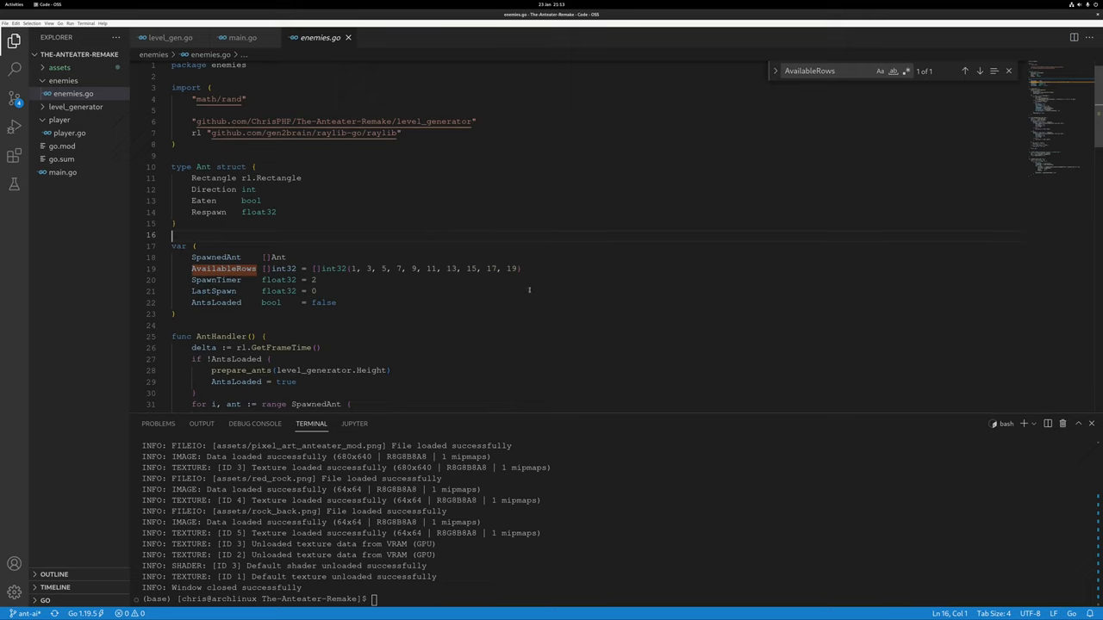
{"action": "scroll", "coordinate": [397, 258], "scroll_direction": "down", "scroll_amount": 2}
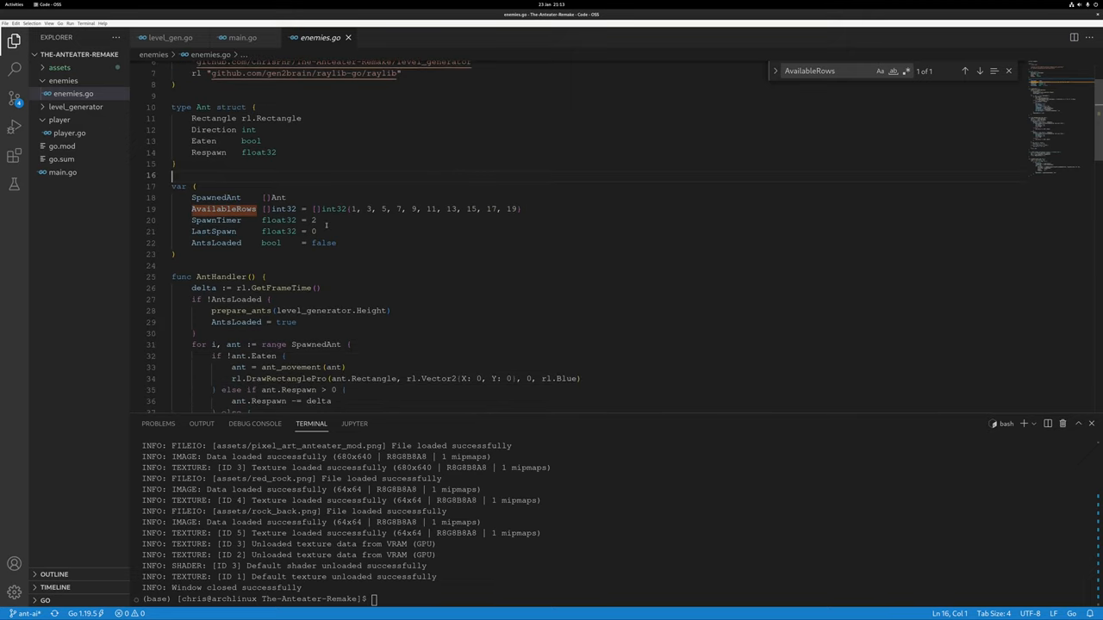
{"action": "double_click", "coordinate": [326, 243]}
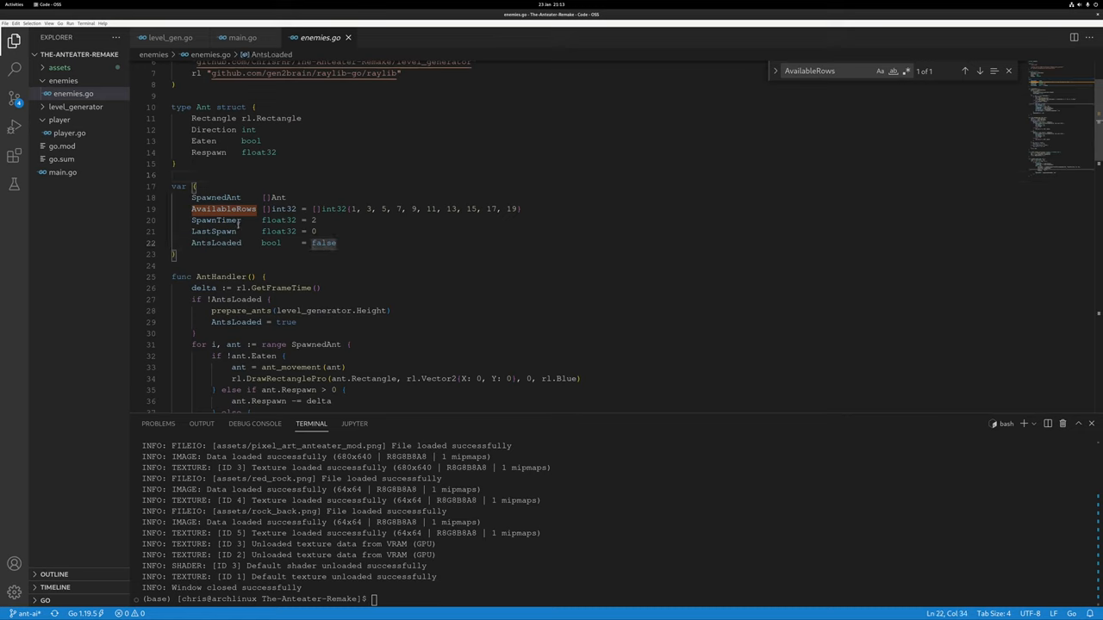
{"action": "scroll", "coordinate": [238, 222], "scroll_direction": "down", "scroll_amount": 2}
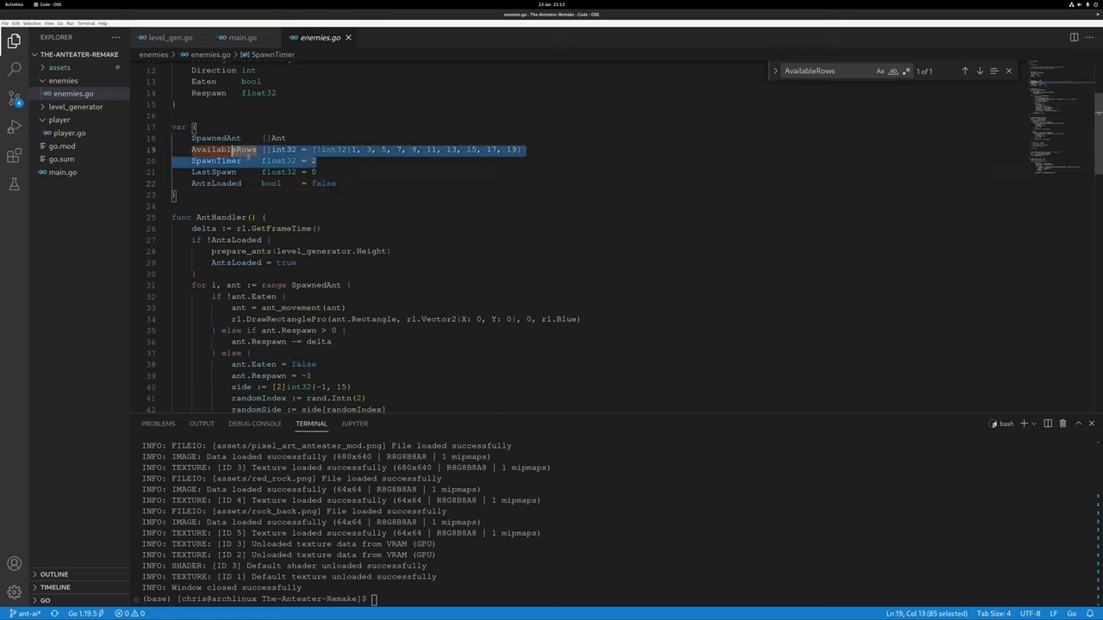
{"action": "left_click_drag", "start_coordinate": [317, 171], "coordinate": [177, 160]}
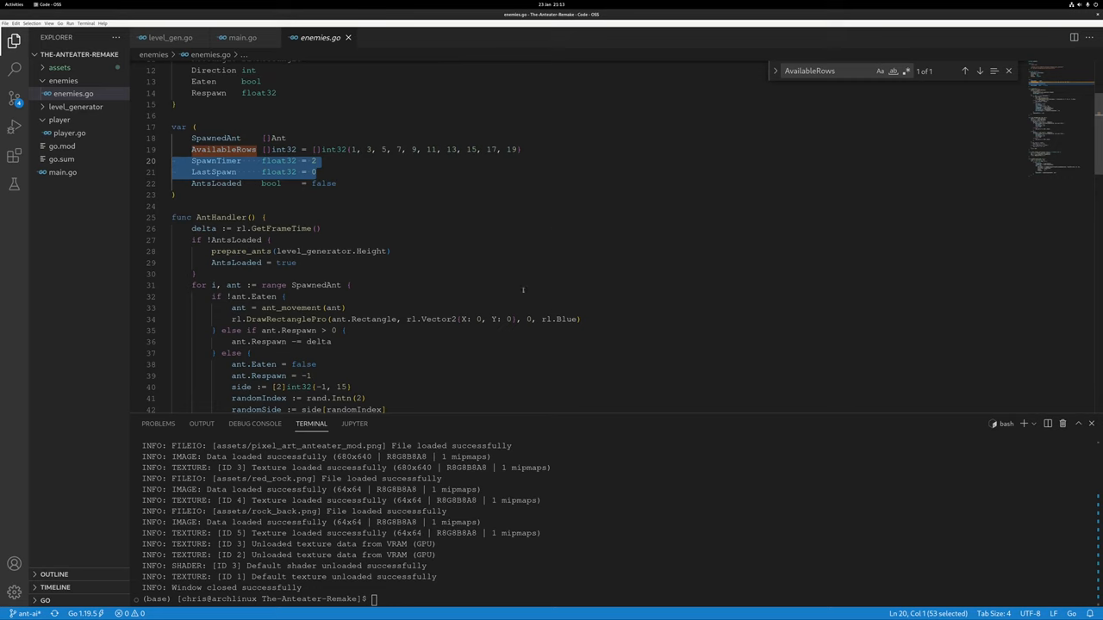
{"action": "scroll", "coordinate": [589, 282], "scroll_direction": "down", "scroll_amount": 2}
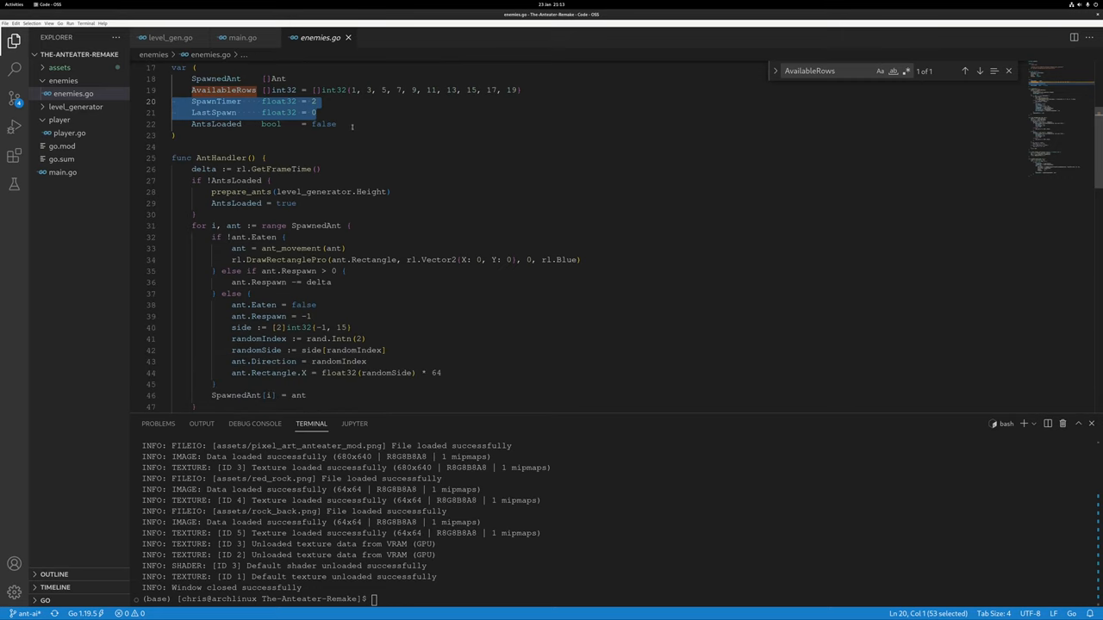
{"action": "scroll", "coordinate": [360, 128], "scroll_direction": "down", "scroll_amount": 2}
{"action": "scroll", "coordinate": [522, 113], "scroll_direction": "down", "scroll_amount": 1}
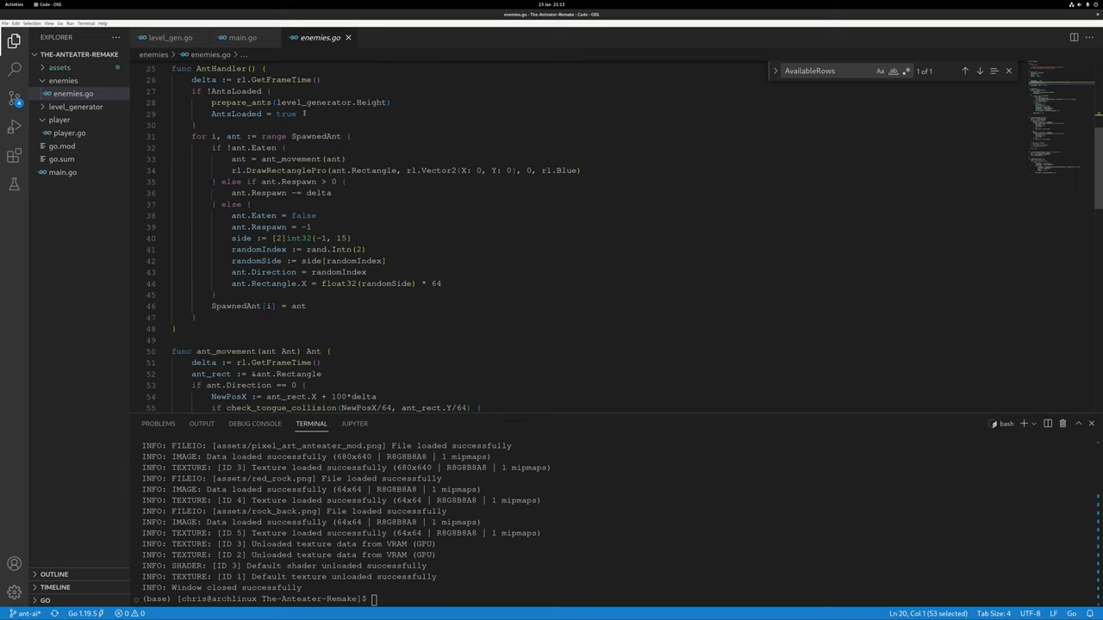
{"action": "double_click", "coordinate": [235, 90]}
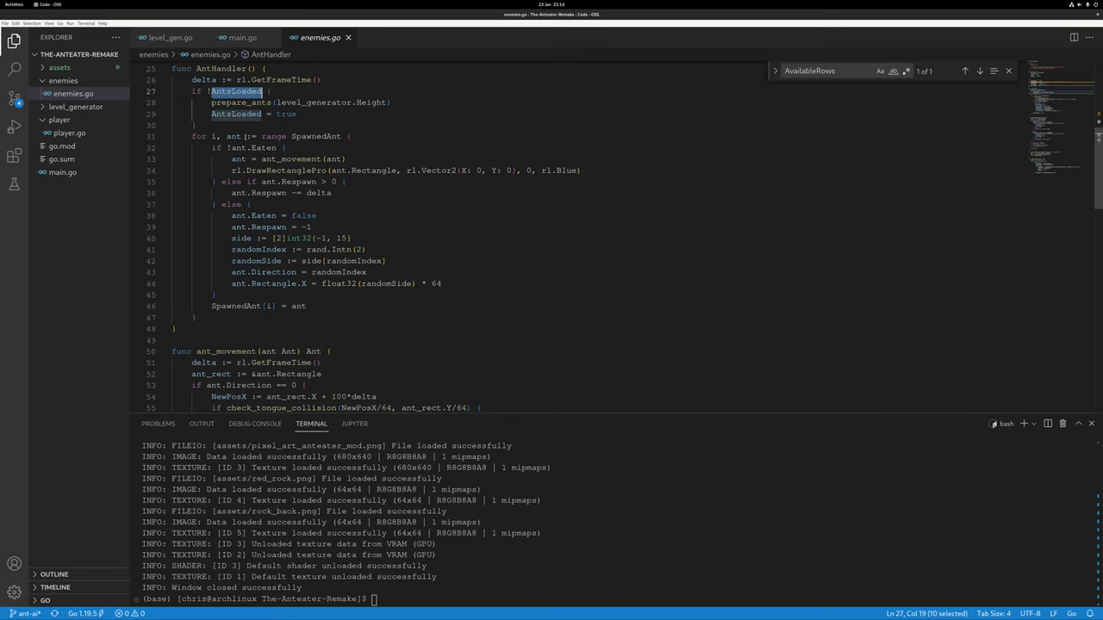
{"action": "double_click", "coordinate": [316, 136]}
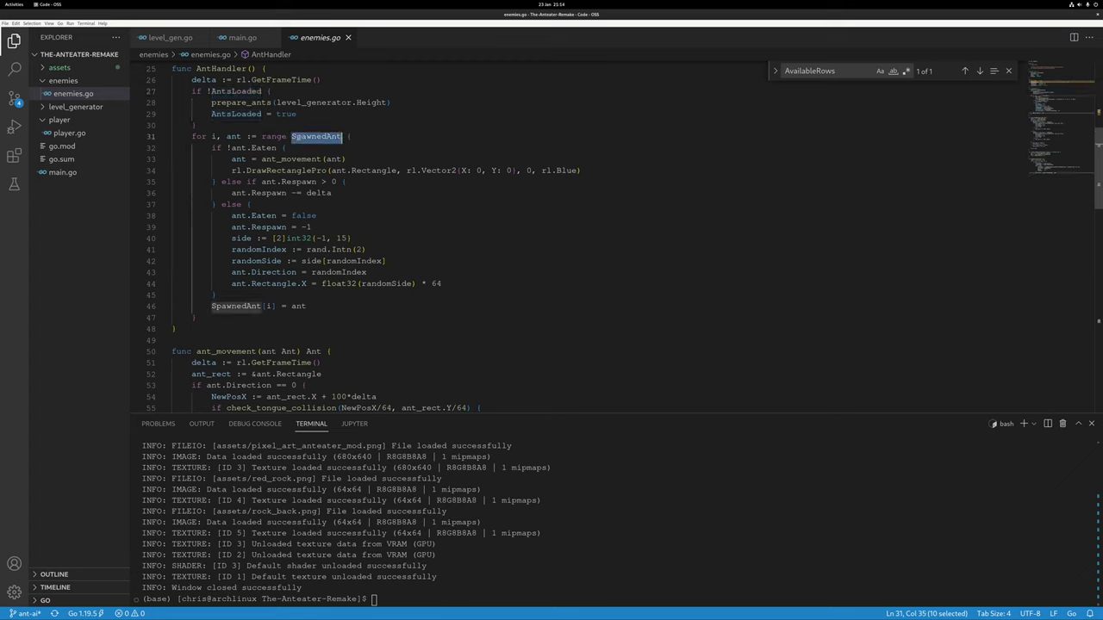
{"action": "left_click", "coordinate": [209, 147]}
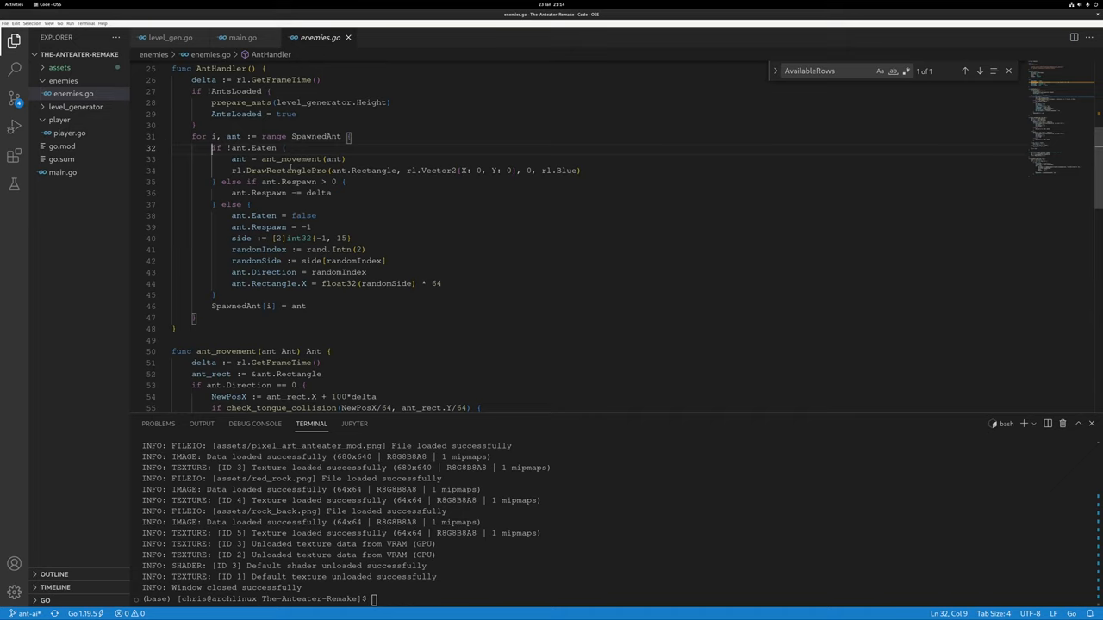
{"action": "double_click", "coordinate": [293, 158]}
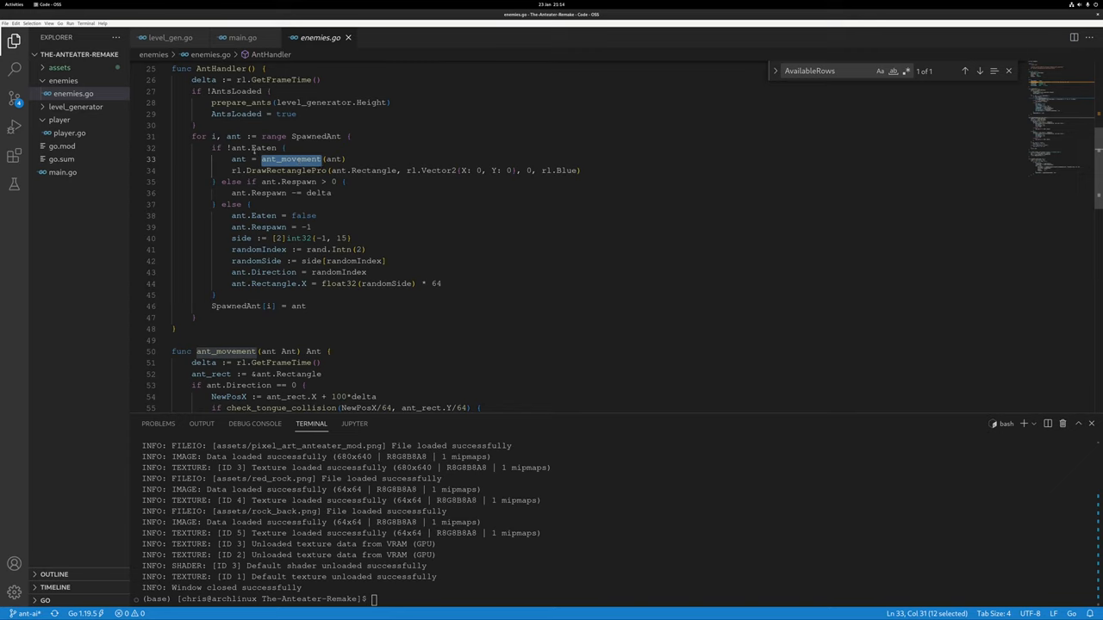
{"action": "left_click", "coordinate": [249, 159]}
{"action": "double_click", "coordinate": [241, 159]}
{"action": "scroll", "coordinate": [489, 238], "scroll_direction": "down", "scroll_amount": 3}
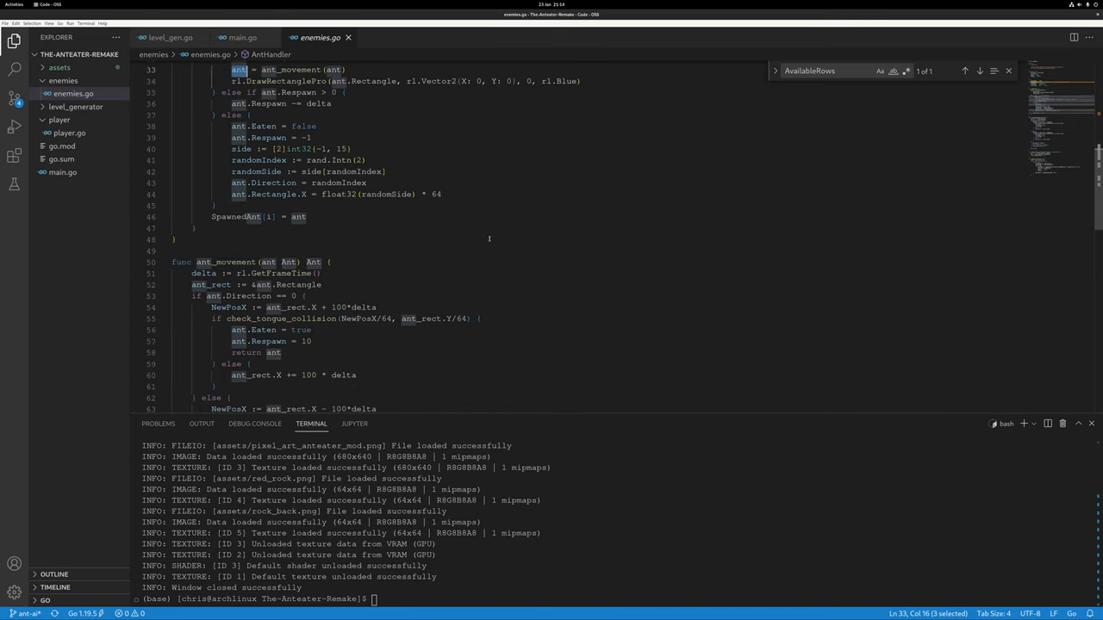
{"action": "scroll", "coordinate": [221, 257], "scroll_direction": "down", "scroll_amount": 2}
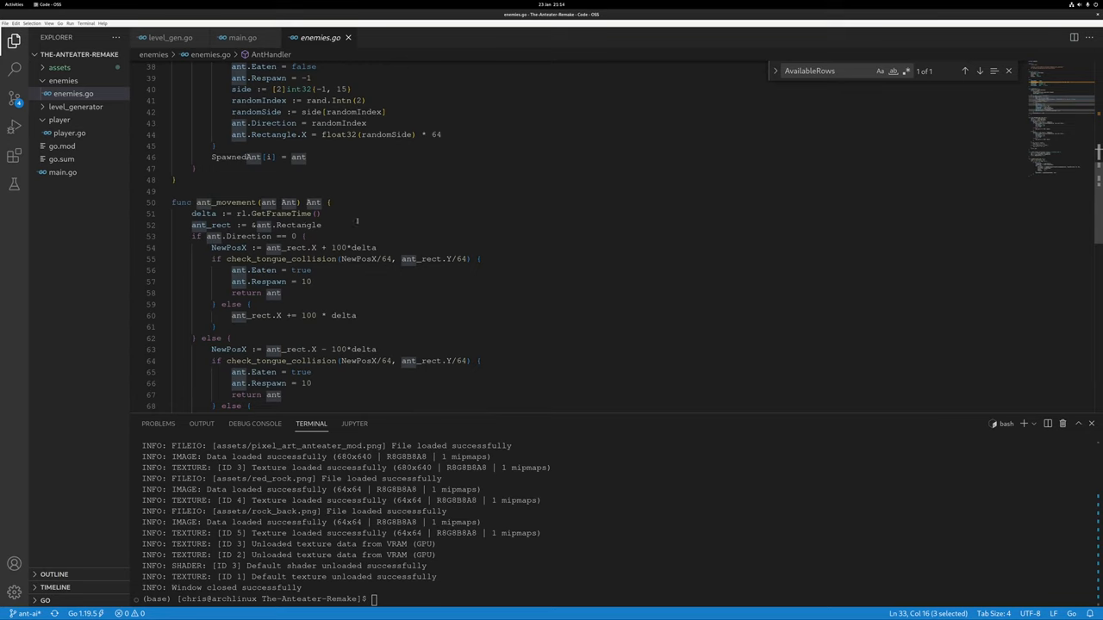
{"action": "scroll", "coordinate": [334, 216], "scroll_direction": "down", "scroll_amount": 1}
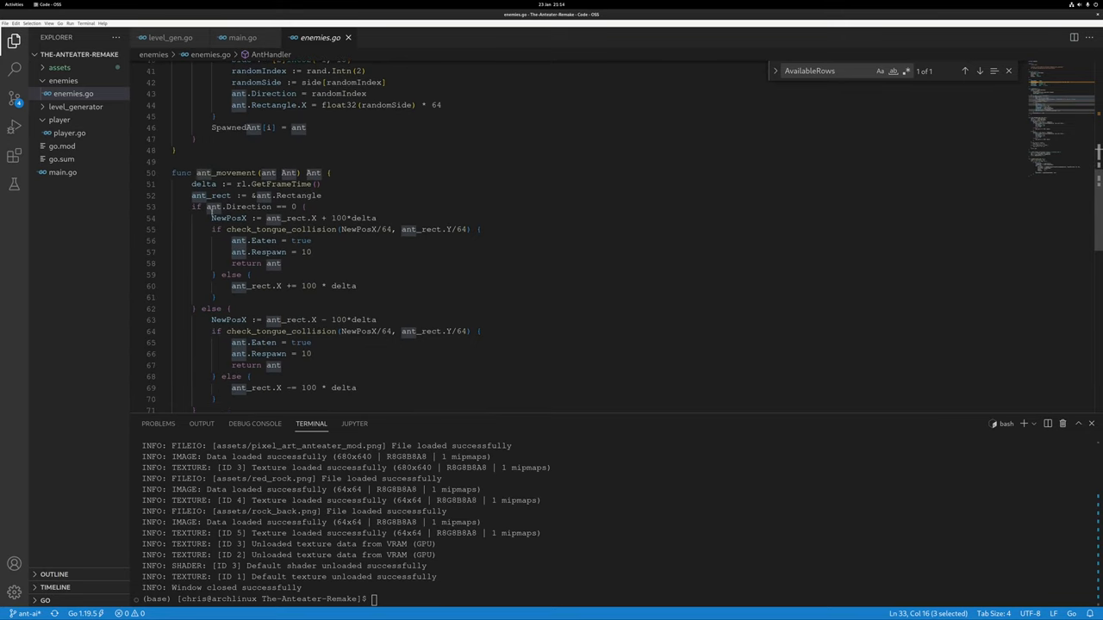
{"action": "double_click", "coordinate": [363, 217]}
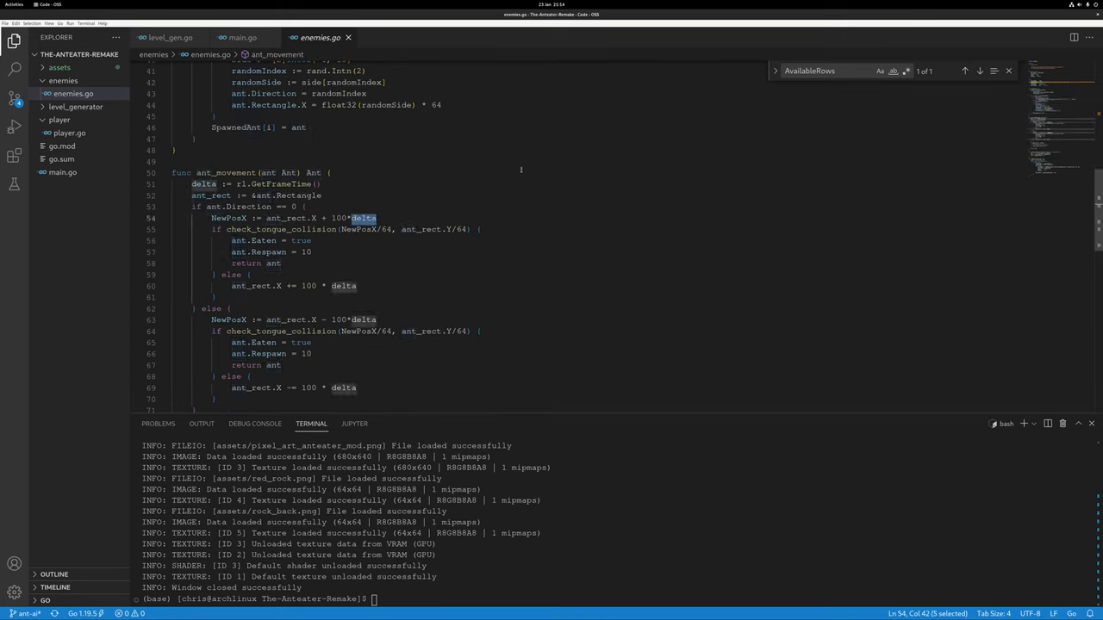
{"action": "left_click", "coordinate": [330, 173]}
{"action": "left_click_drag", "start_coordinate": [211, 217], "coordinate": [369, 217]}
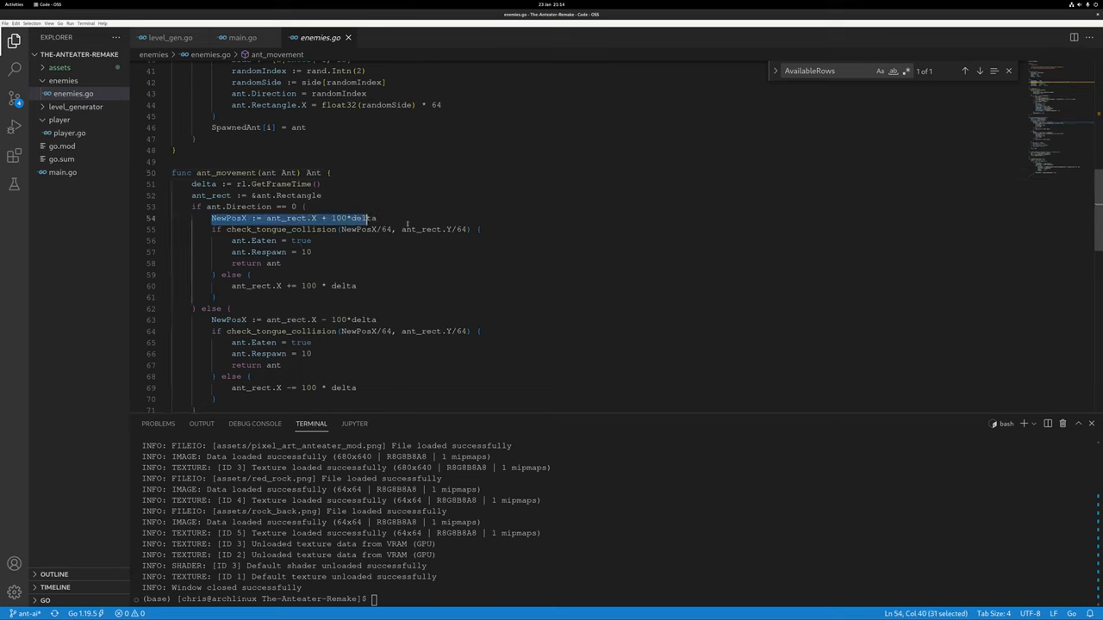
{"action": "left_click_drag", "start_coordinate": [481, 230], "coordinate": [211, 229]}
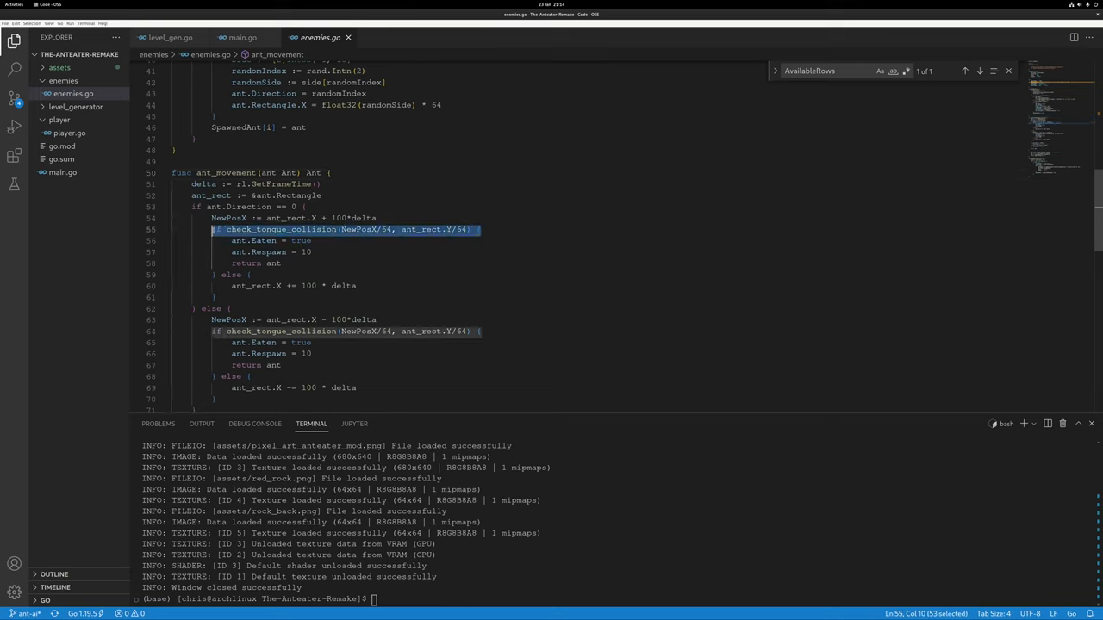
{"action": "scroll", "coordinate": [476, 249], "scroll_direction": "down", "scroll_amount": 2}
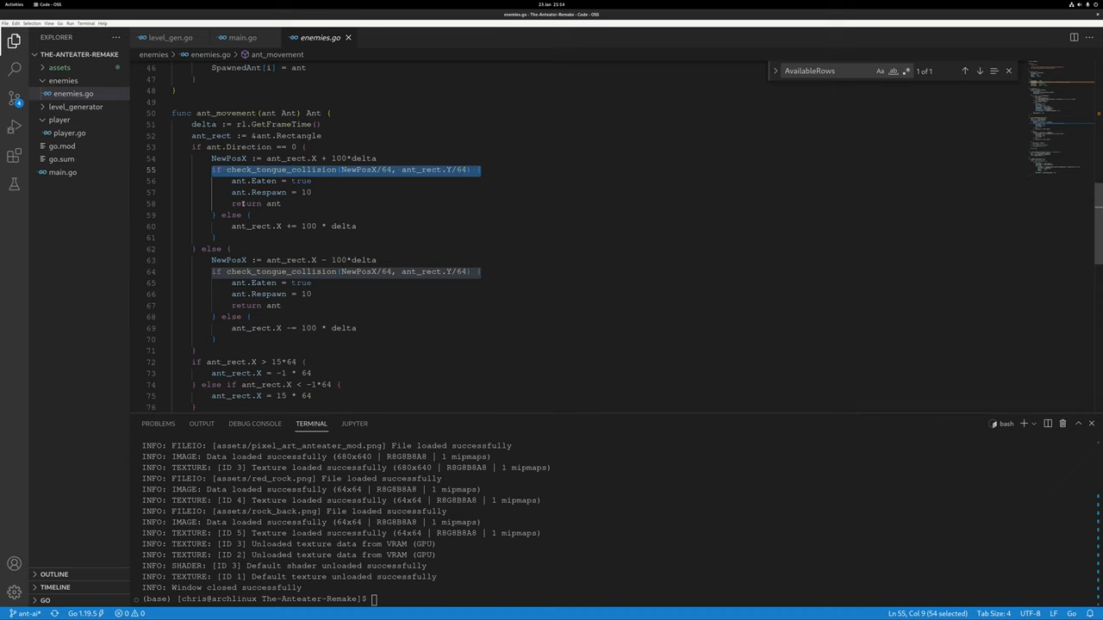
{"action": "left_click_drag", "start_coordinate": [311, 181], "coordinate": [234, 181]}
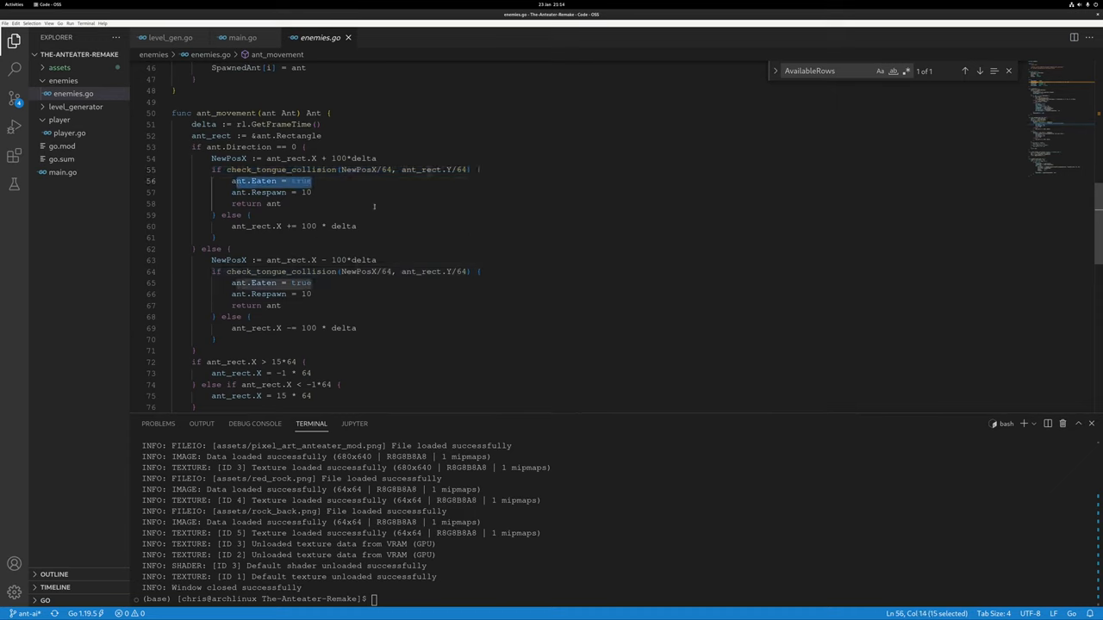
{"action": "mouse_move", "coordinate": [311, 192]}
{"action": "left_mouse_down"}
{"action": "mouse_move", "coordinate": [232, 192]}
{"action": "mouse_move", "coordinate": [232, 203]}
{"action": "left_mouse_up"}
{"action": "scroll", "coordinate": [457, 208], "scroll_direction": "down", "scroll_amount": 3}
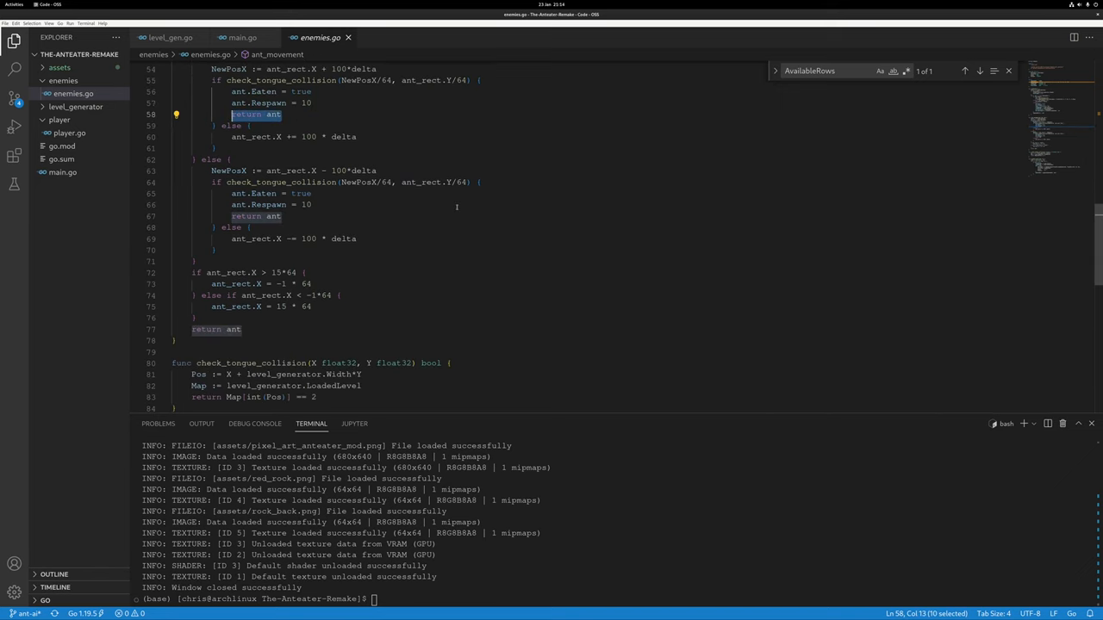
{"action": "scroll", "coordinate": [457, 208], "scroll_direction": "up", "scroll_amount": 3}
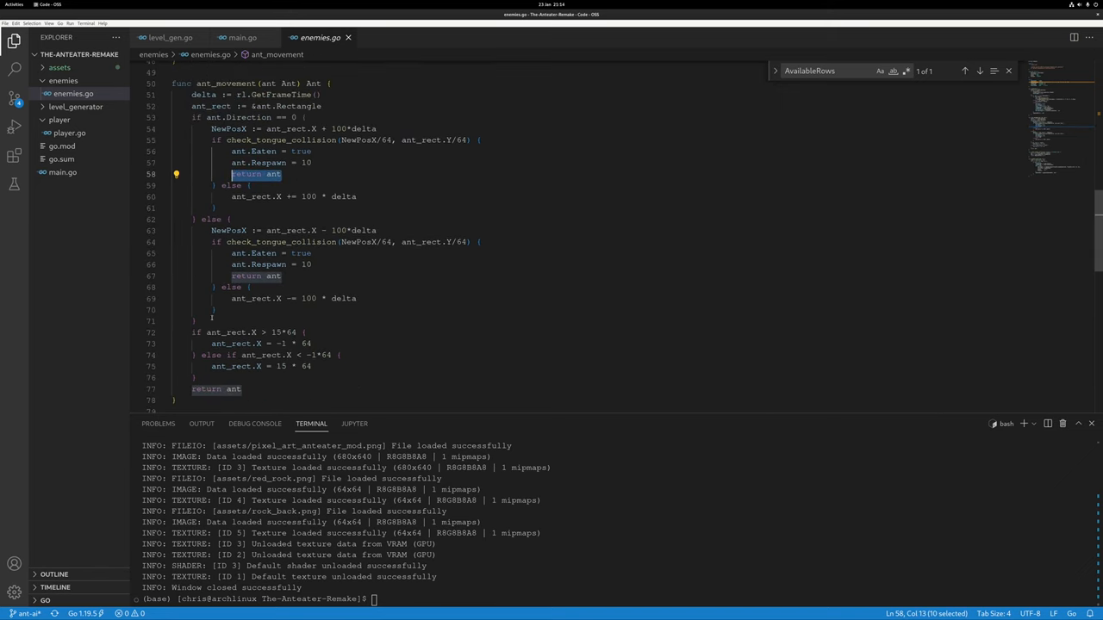
{"action": "left_click_drag", "start_coordinate": [358, 196], "coordinate": [232, 196]}
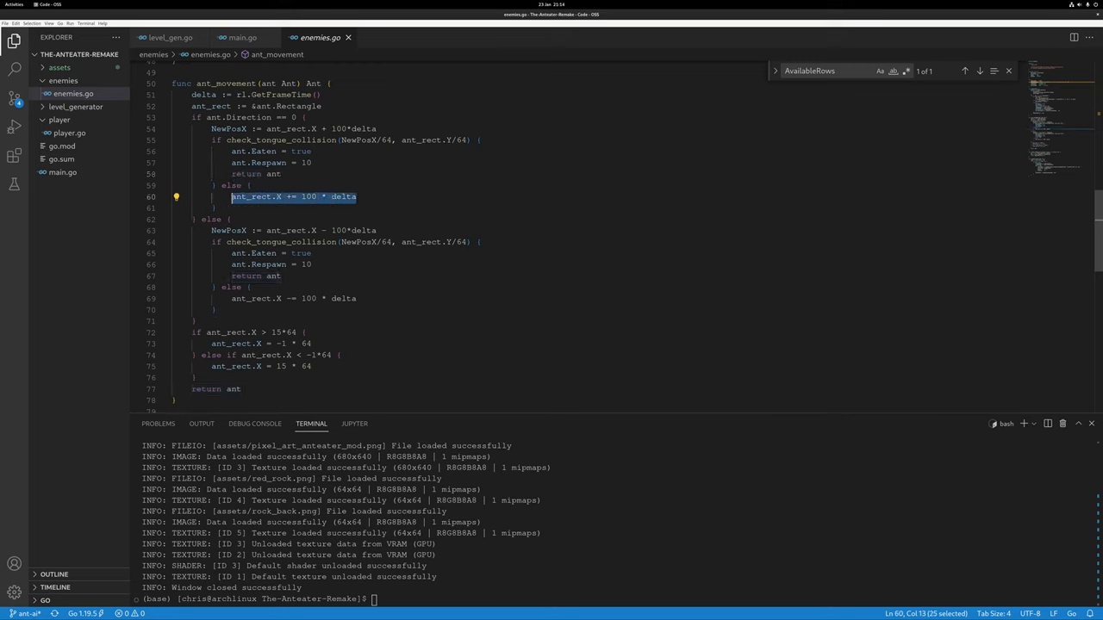
{"action": "scroll", "coordinate": [285, 376], "scroll_direction": "down", "scroll_amount": 1}
{"action": "left_click_drag", "start_coordinate": [194, 301], "coordinate": [313, 314]}
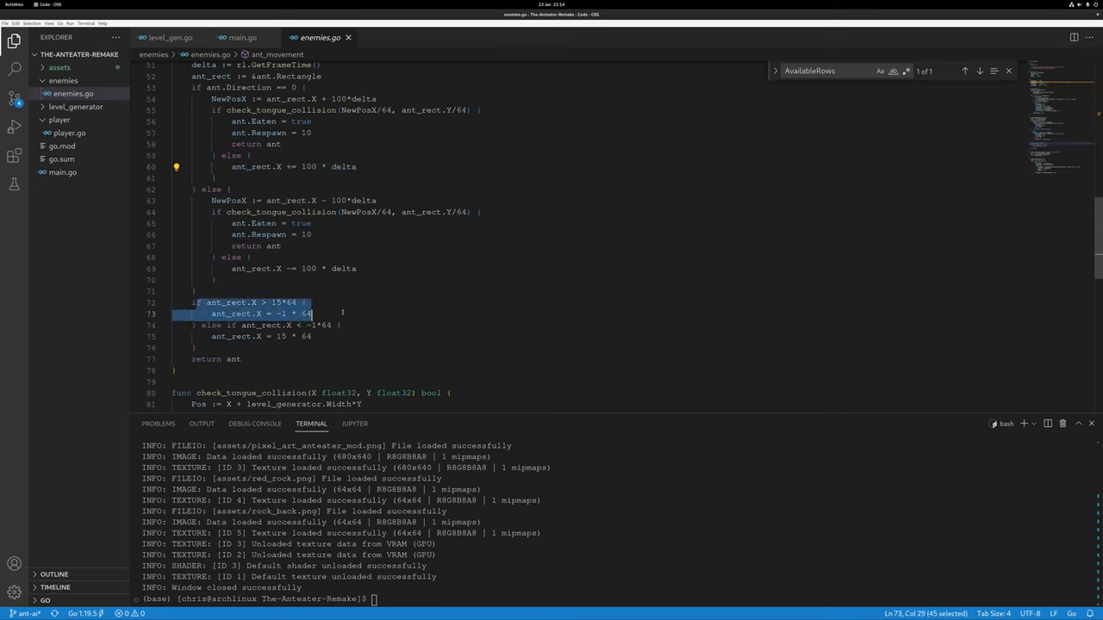
{"action": "left_click", "coordinate": [391, 298]}
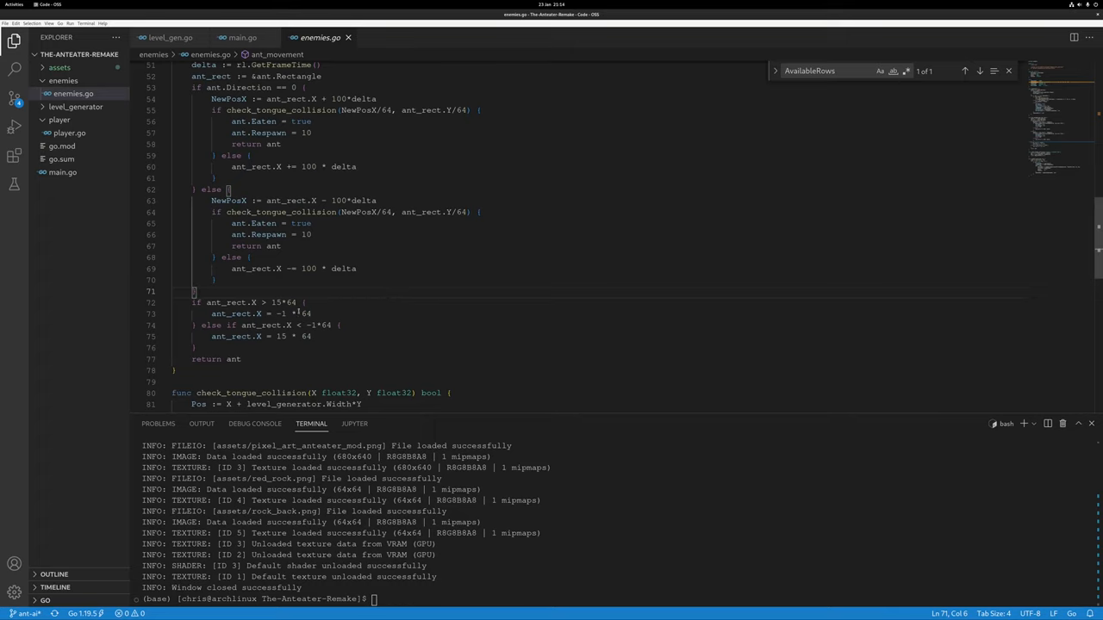
{"action": "left_click_drag", "start_coordinate": [312, 314], "coordinate": [211, 314]}
{"action": "scroll", "coordinate": [317, 272], "scroll_direction": "down", "scroll_amount": 3}
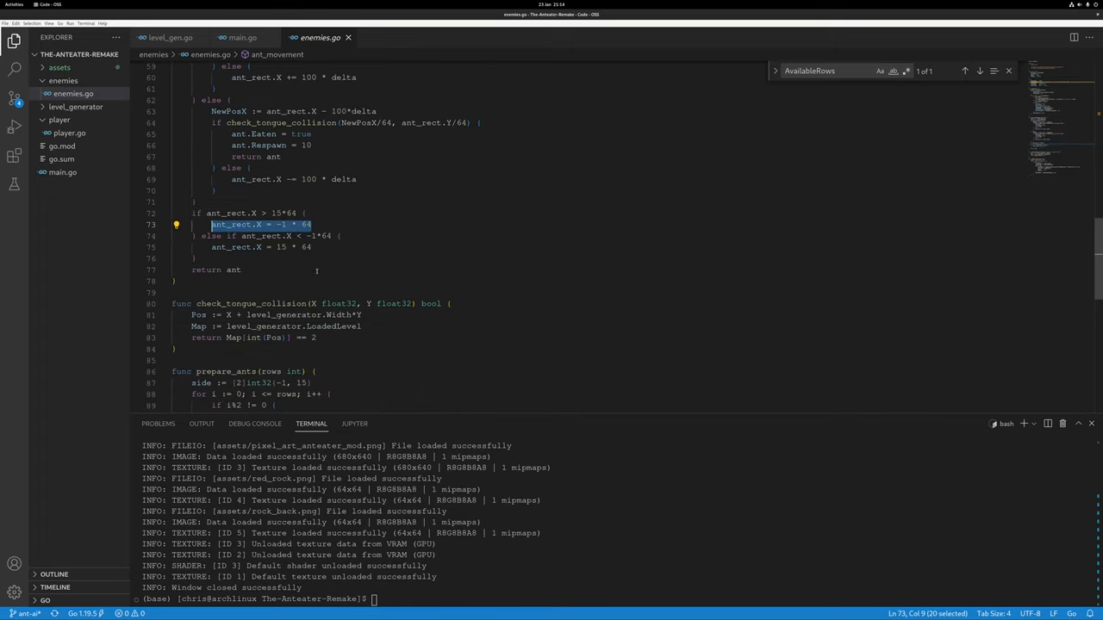
{"action": "scroll", "coordinate": [317, 272], "scroll_direction": "down", "scroll_amount": 1}
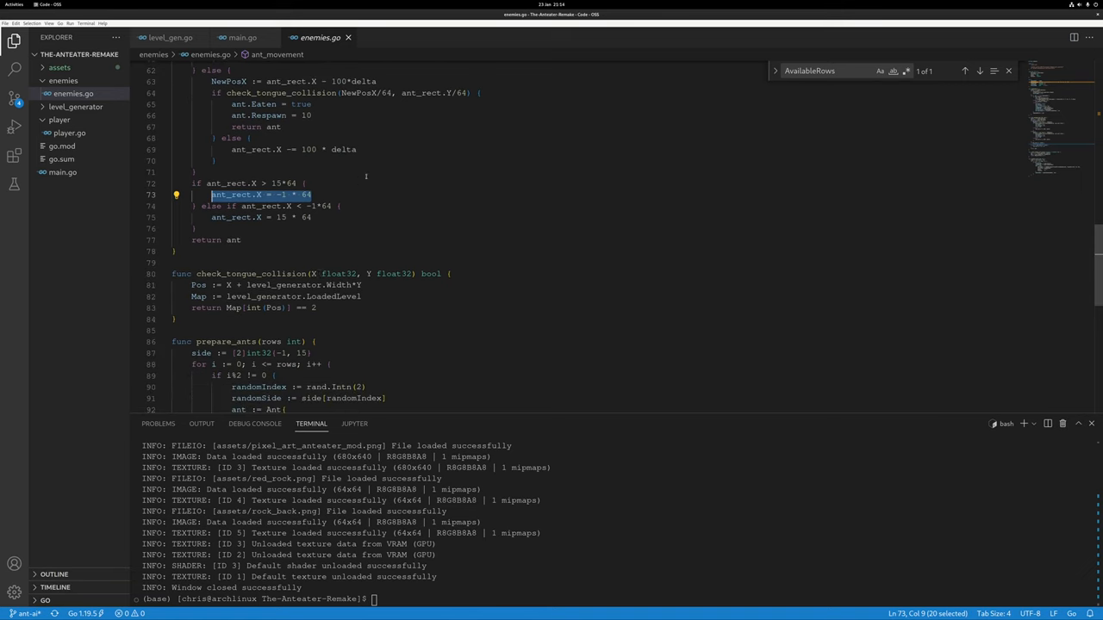
{"action": "scroll", "coordinate": [365, 176], "scroll_direction": "down", "scroll_amount": 2}
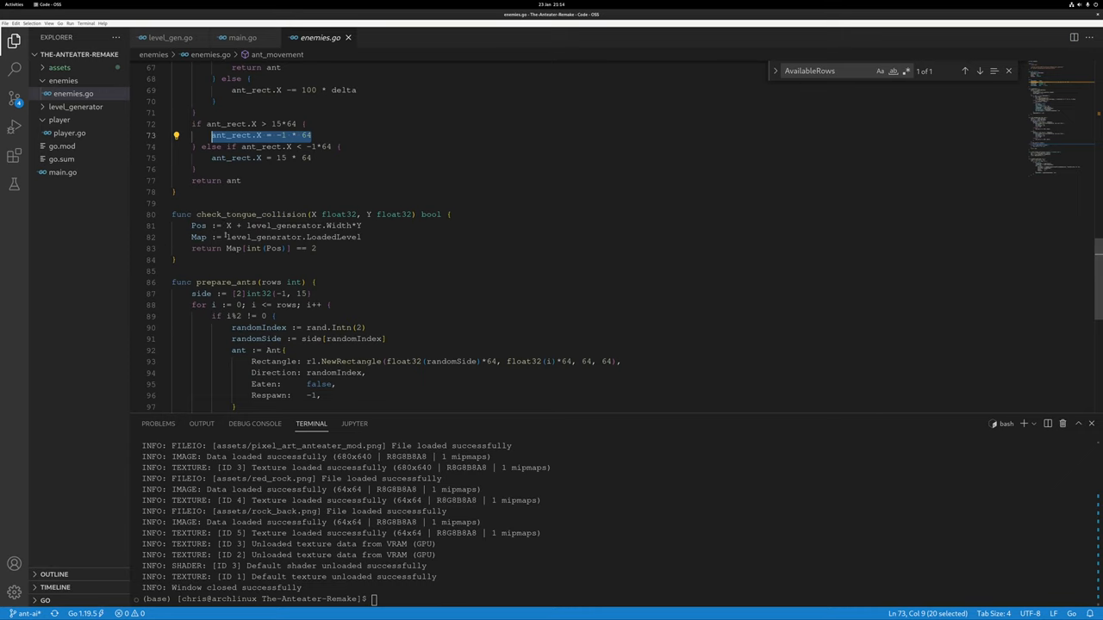
{"action": "left_click_drag", "start_coordinate": [317, 249], "coordinate": [191, 249]}
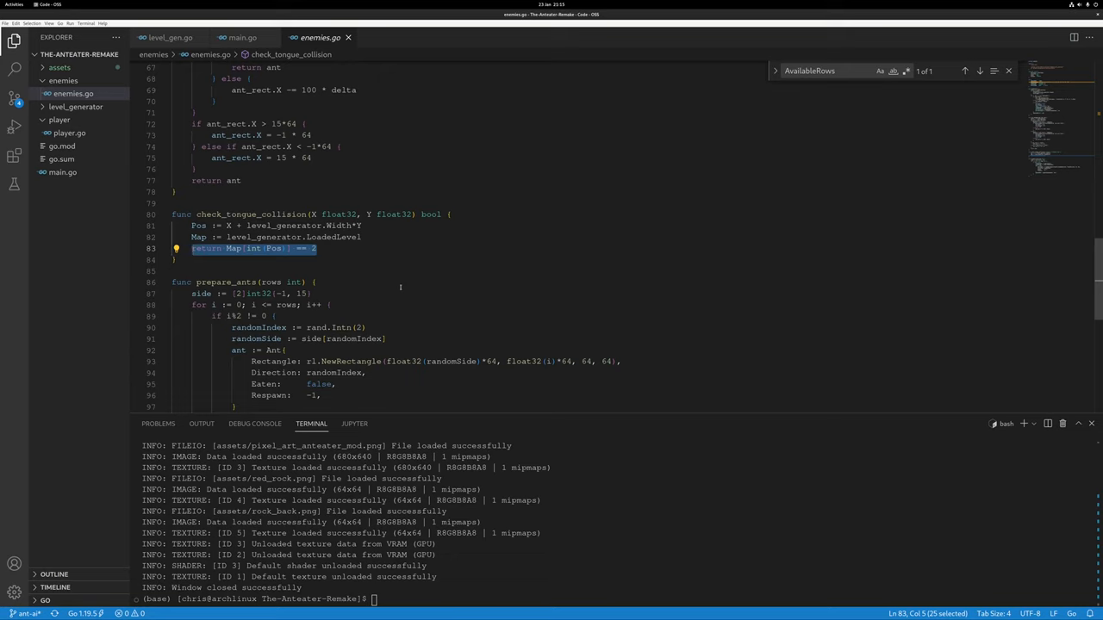
{"action": "scroll", "coordinate": [369, 175], "scroll_direction": "down", "scroll_amount": 2}
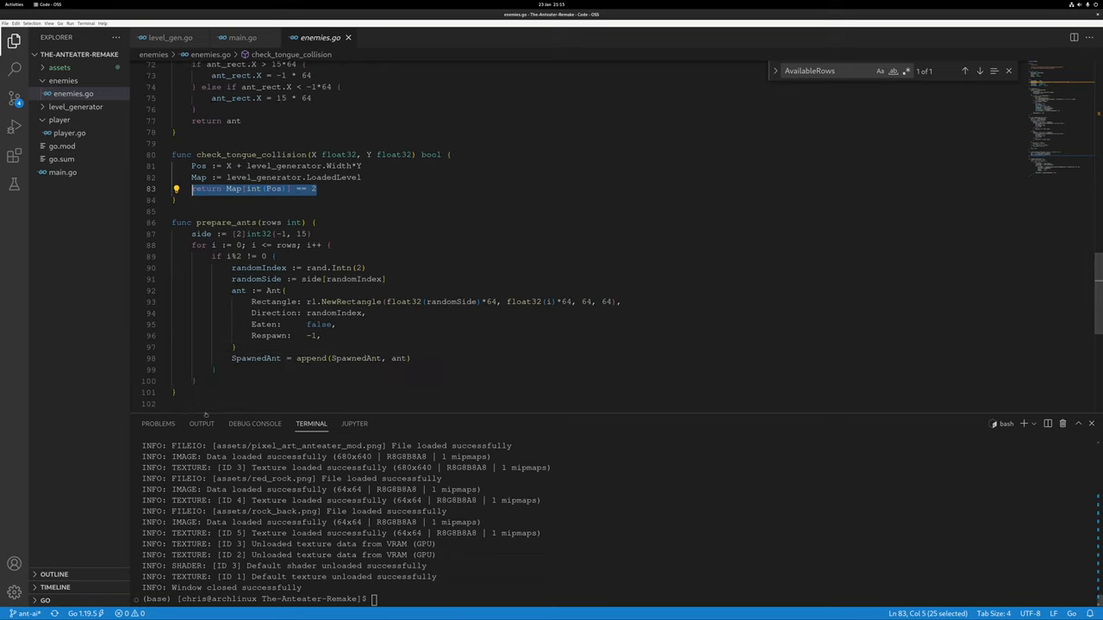
{"action": "left_click_drag", "start_coordinate": [181, 394], "coordinate": [171, 222]}
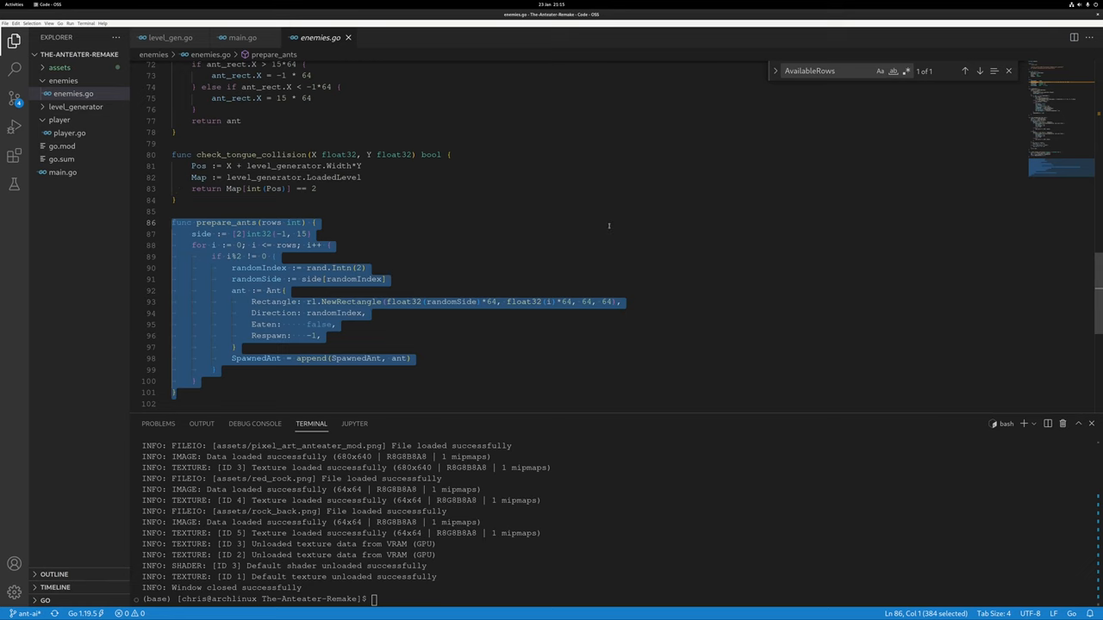
{"action": "scroll", "coordinate": [366, 259], "scroll_direction": "down", "scroll_amount": 2}
{"action": "left_click", "coordinate": [366, 209]}
{"action": "left_click_drag", "start_coordinate": [191, 186], "coordinate": [332, 185]}
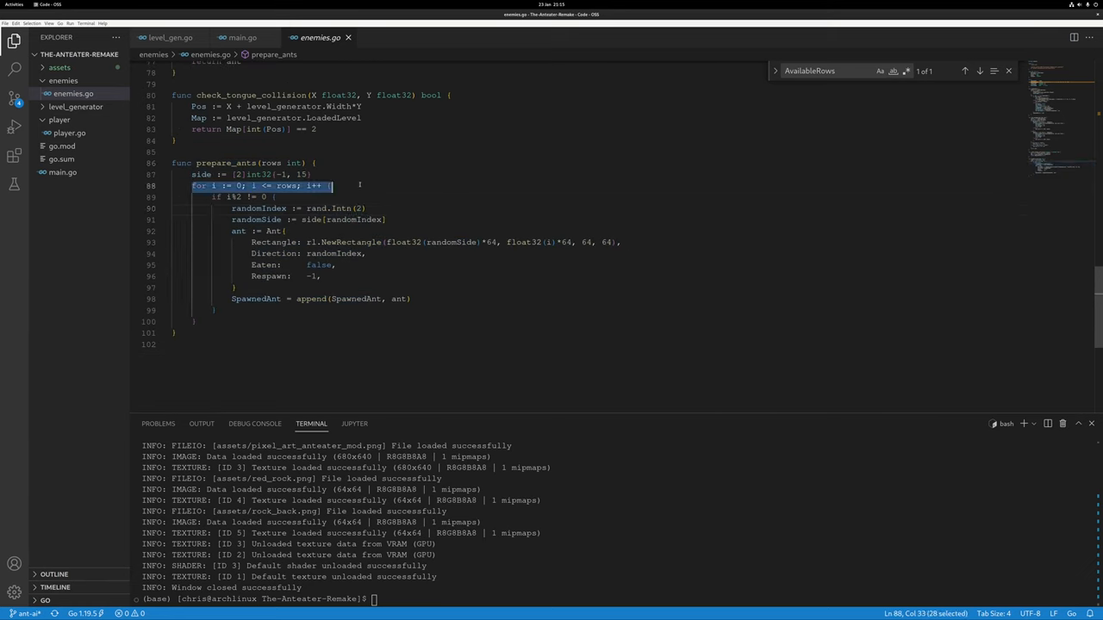
{"action": "left_click_drag", "start_coordinate": [212, 196], "coordinate": [279, 197]}
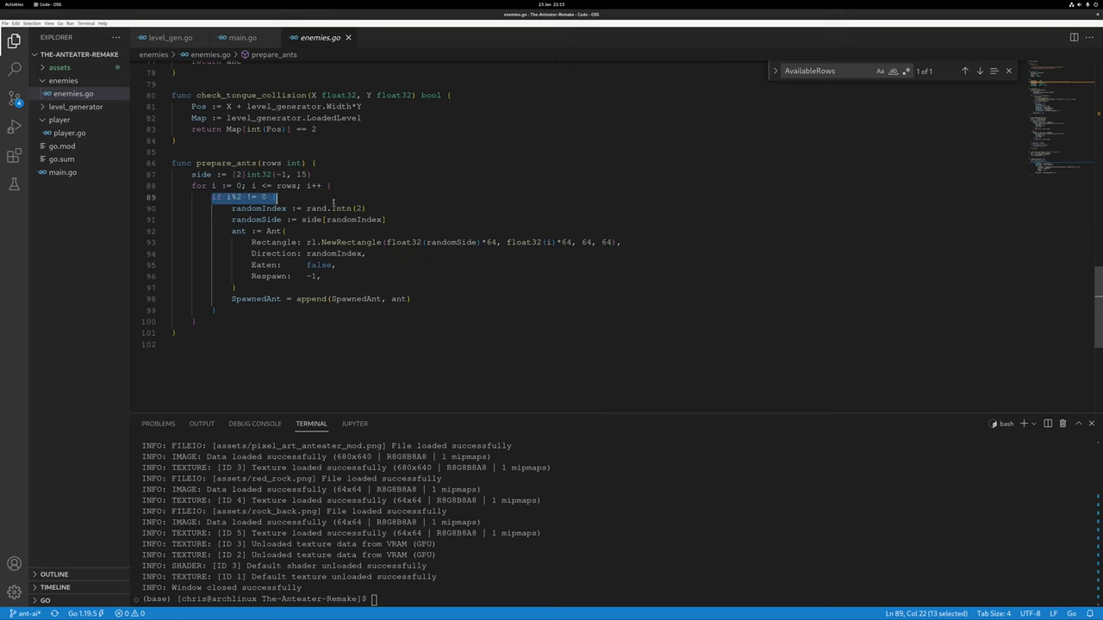
{"action": "left_click_drag", "start_coordinate": [367, 208], "coordinate": [234, 209]}
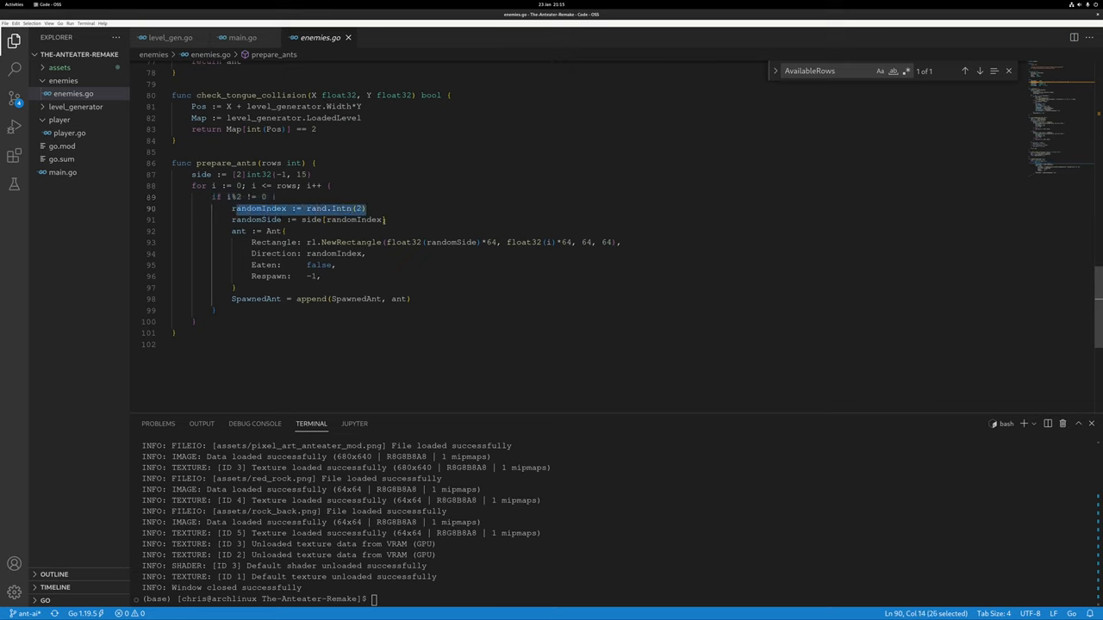
{"action": "left_click_drag", "start_coordinate": [310, 174], "coordinate": [188, 175]}
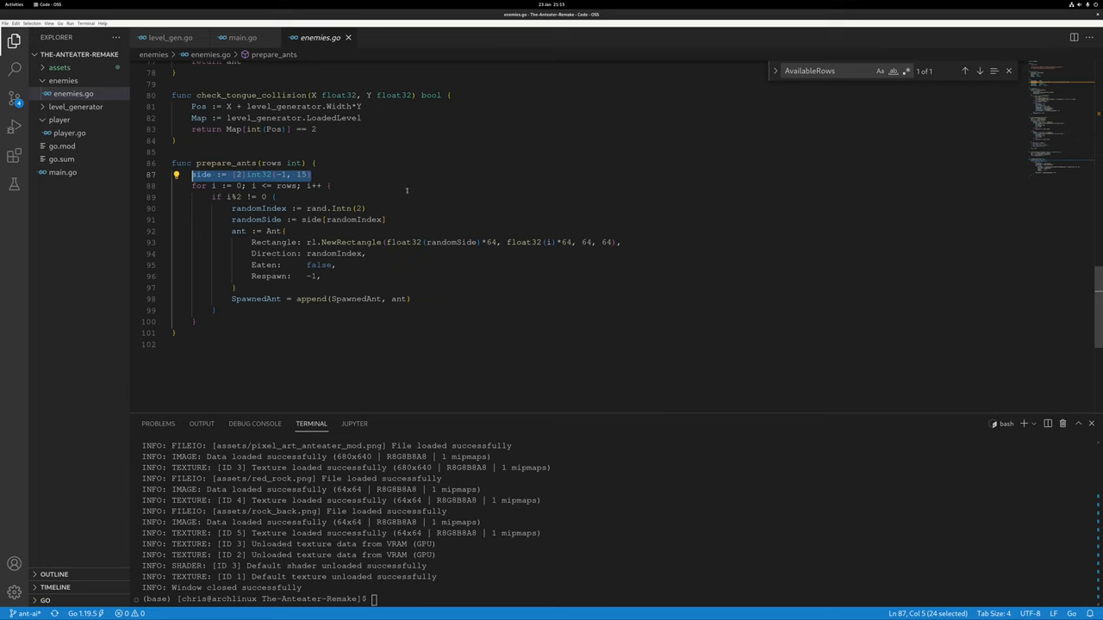
{"action": "mouse_move", "coordinate": [238, 231]}
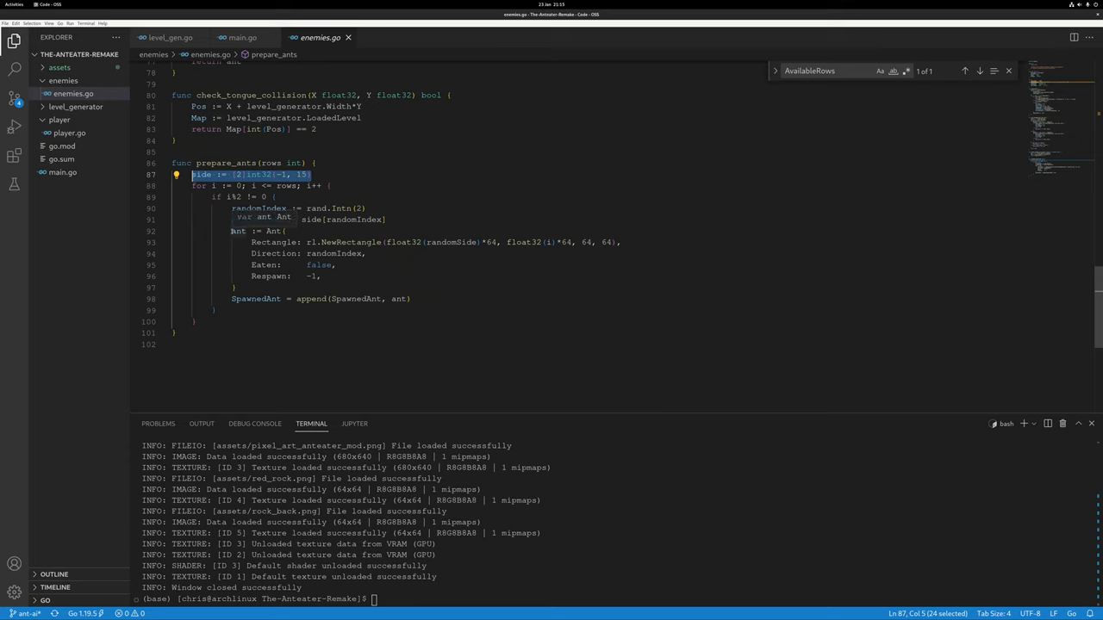
{"action": "left_click_drag", "start_coordinate": [261, 287], "coordinate": [276, 231]}
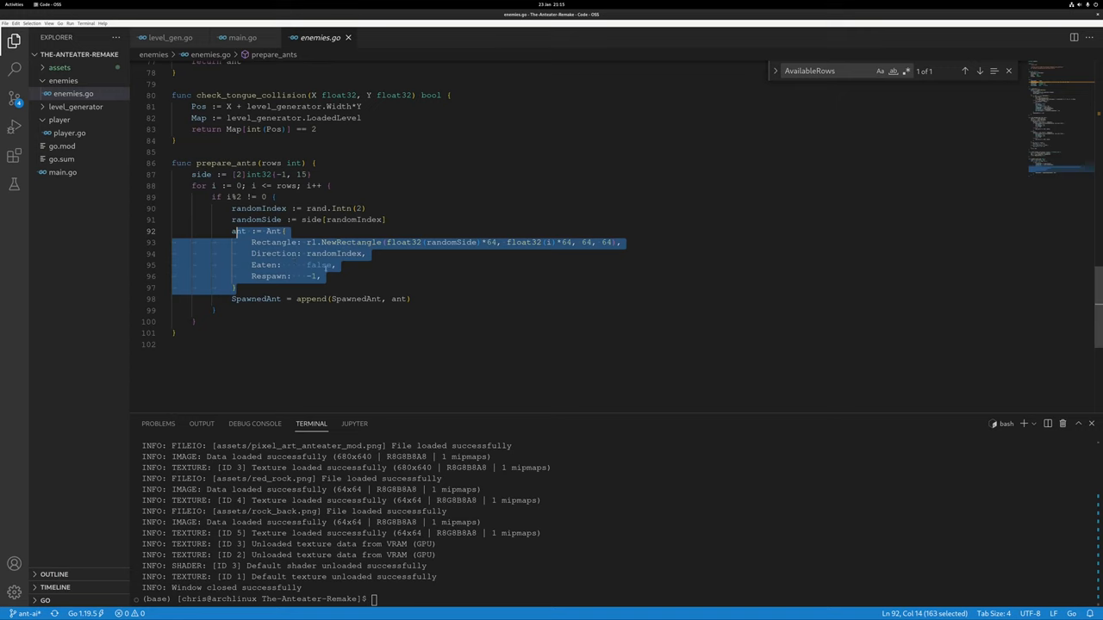
{"action": "double_click", "coordinate": [318, 264]}
{"action": "left_click_drag", "start_coordinate": [312, 276], "coordinate": [236, 287]}
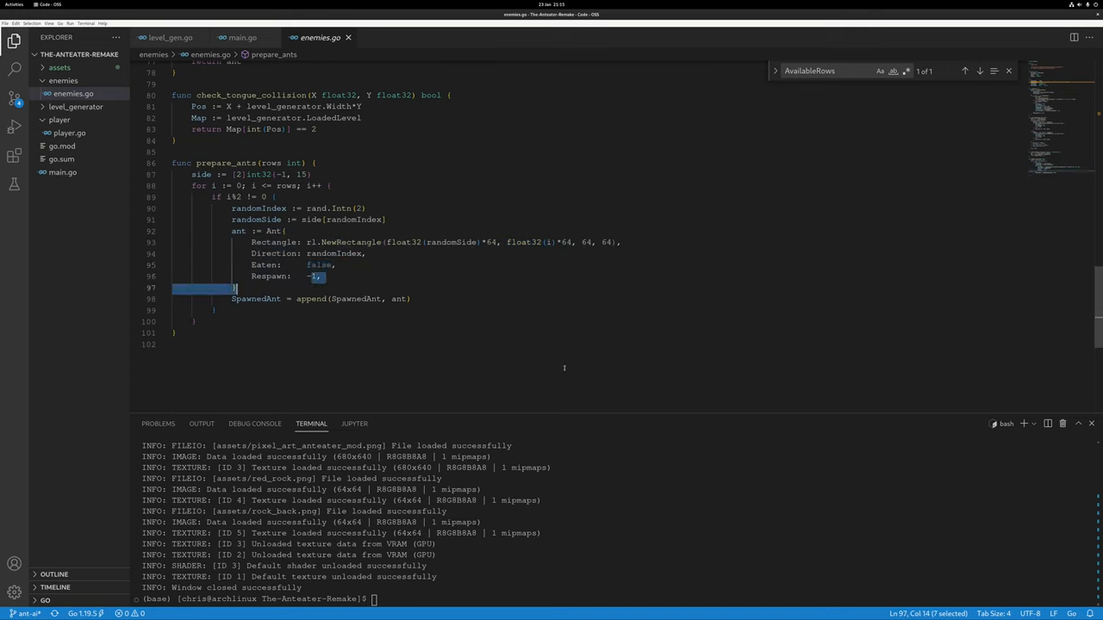
{"action": "left_click_drag", "start_coordinate": [412, 298], "coordinate": [232, 299]}
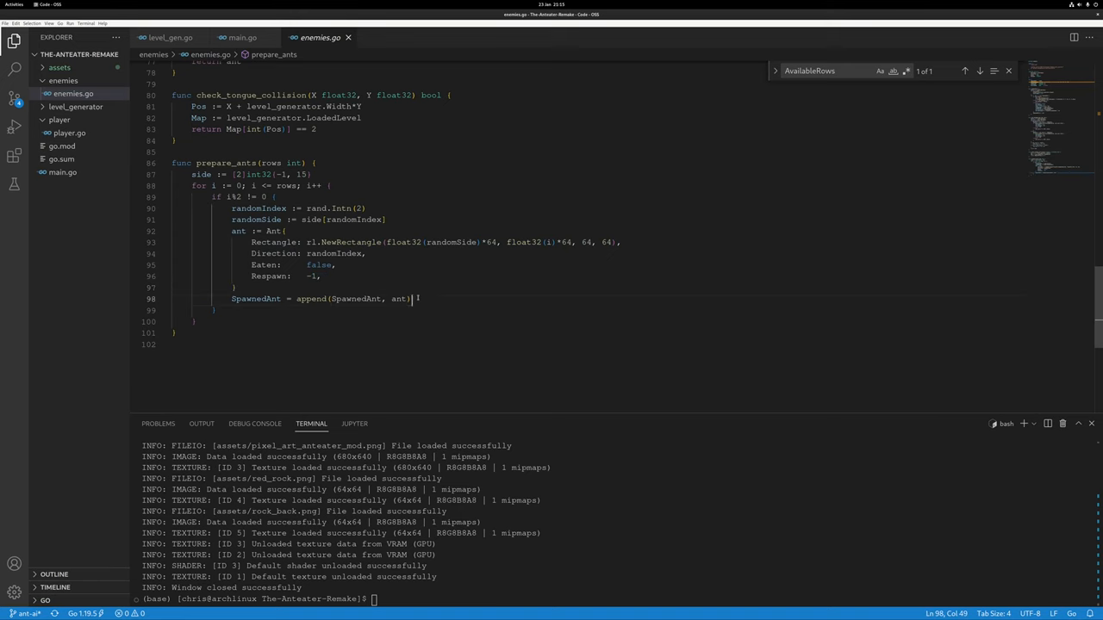
{"action": "scroll", "coordinate": [345, 258], "scroll_direction": "up", "scroll_amount": 5}
{"action": "scroll", "coordinate": [344, 259], "scroll_direction": "up", "scroll_amount": 5}
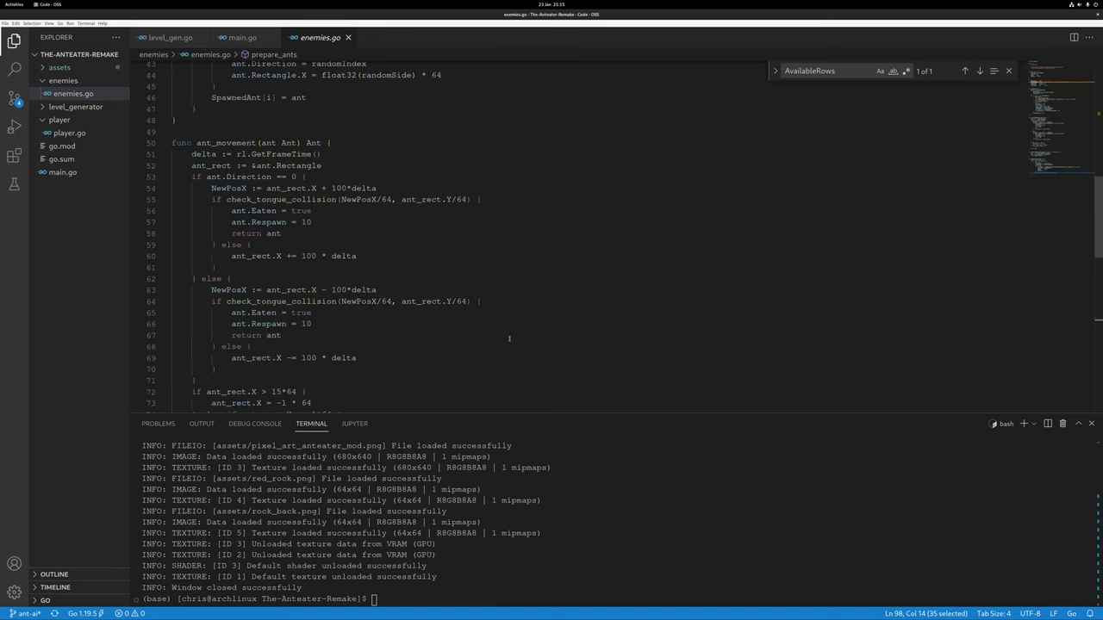
{"action": "scroll", "coordinate": [388, 276], "scroll_direction": "up", "scroll_amount": 5}
{"action": "scroll", "coordinate": [430, 293], "scroll_direction": "up", "scroll_amount": 3}
{"action": "scroll", "coordinate": [431, 276], "scroll_direction": "down", "scroll_amount": 3}
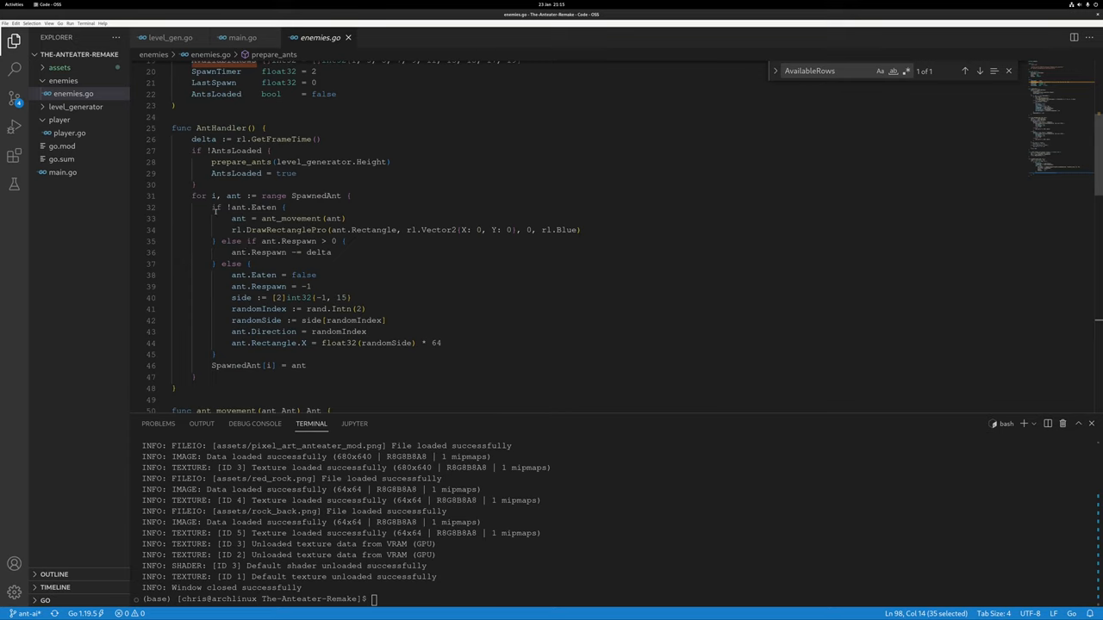
{"action": "left_click_drag", "start_coordinate": [212, 241], "coordinate": [349, 241]}
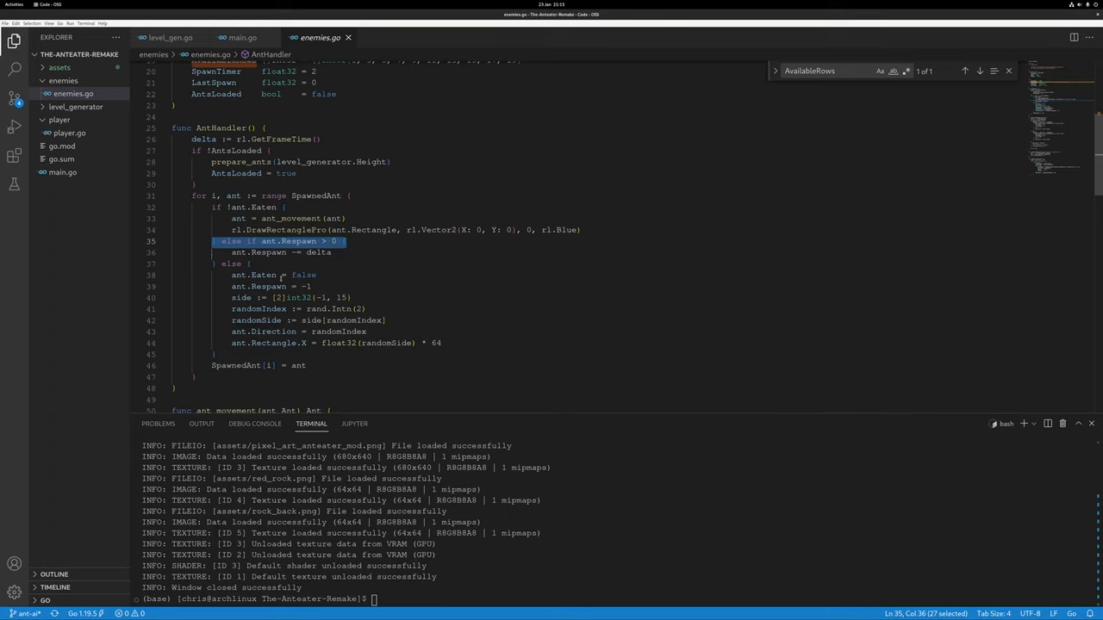
{"action": "left_click", "coordinate": [327, 241]}
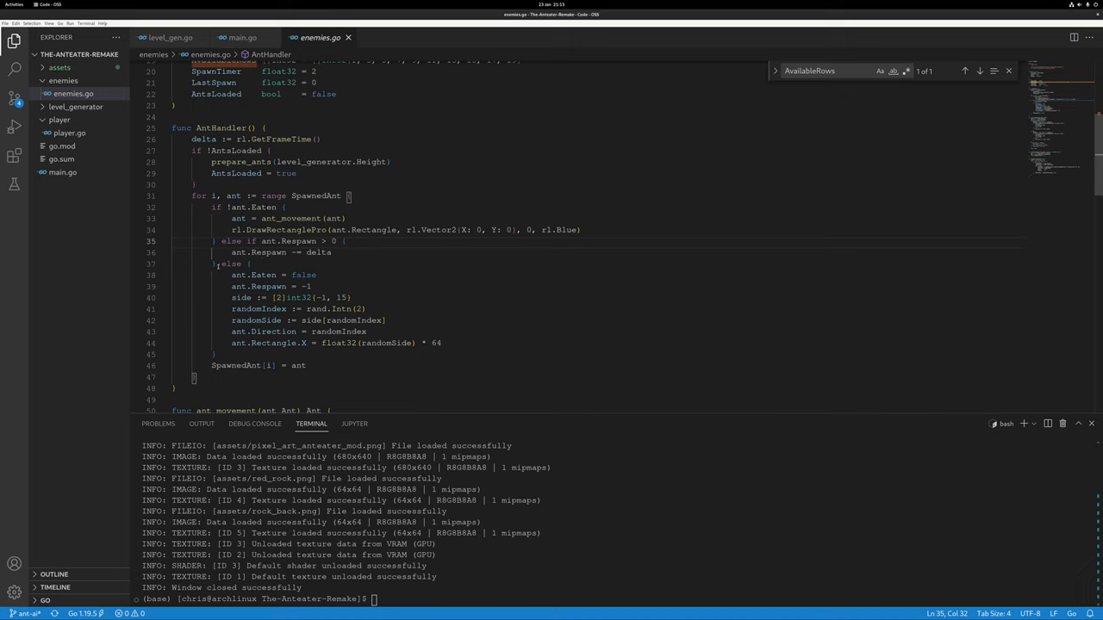
{"action": "left_click_drag", "start_coordinate": [226, 264], "coordinate": [255, 332]}
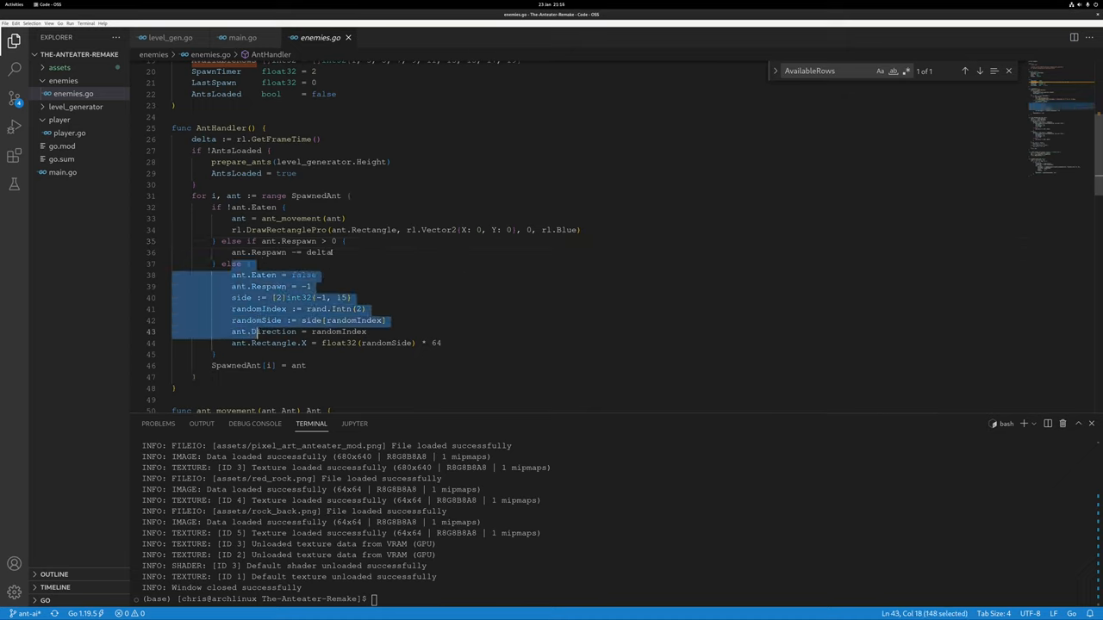
{"action": "left_click", "coordinate": [351, 293]}
{"action": "mouse_move", "coordinate": [259, 286]}
{"action": "left_mouse_down"}
{"action": "mouse_move", "coordinate": [351, 297]}
{"action": "mouse_move", "coordinate": [255, 300]}
{"action": "left_mouse_up"}
{"action": "left_click", "coordinate": [351, 298]}
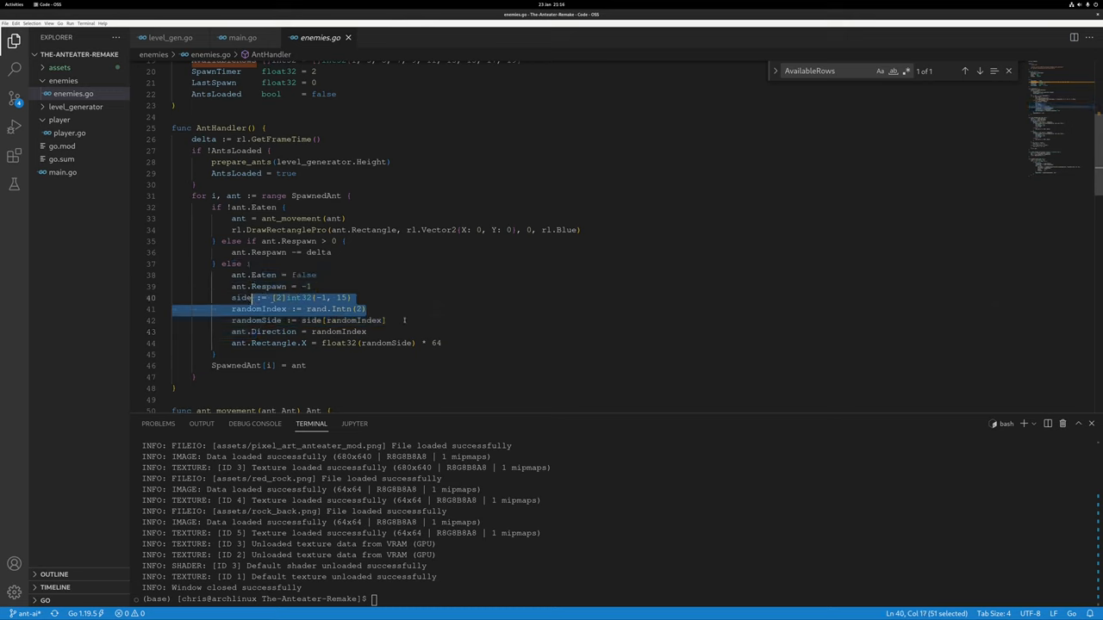
{"action": "left_click_drag", "start_coordinate": [386, 321], "coordinate": [257, 320]}
{"action": "scroll", "coordinate": [257, 321], "scroll_direction": "down", "scroll_amount": 2}
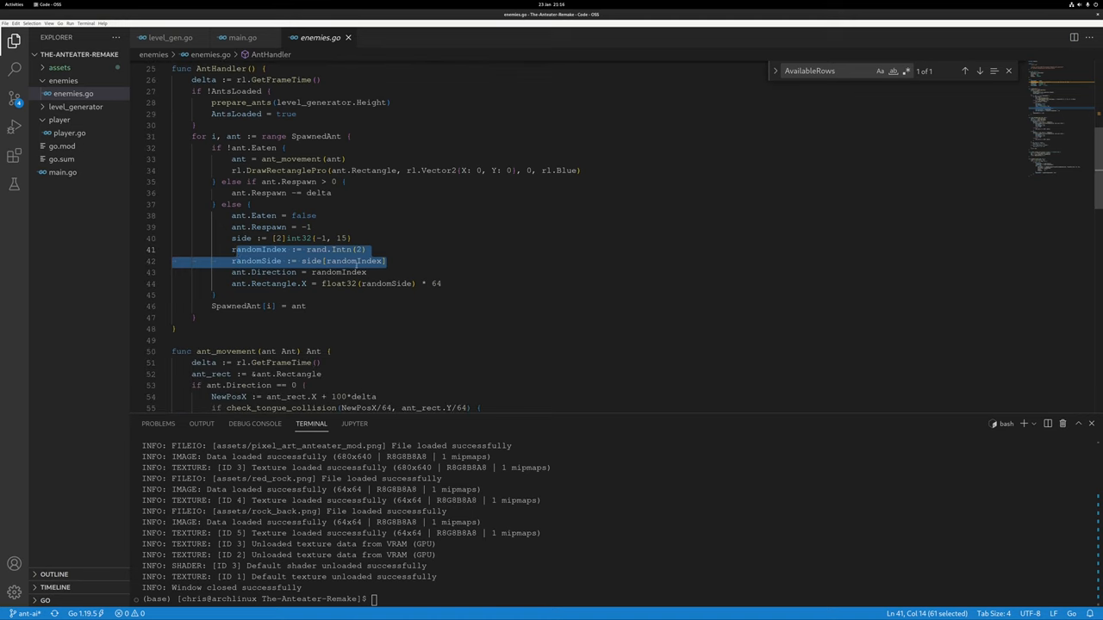
{"action": "left_click", "coordinate": [368, 272]}
{"action": "left_click_drag", "start_coordinate": [368, 272], "coordinate": [232, 272]}
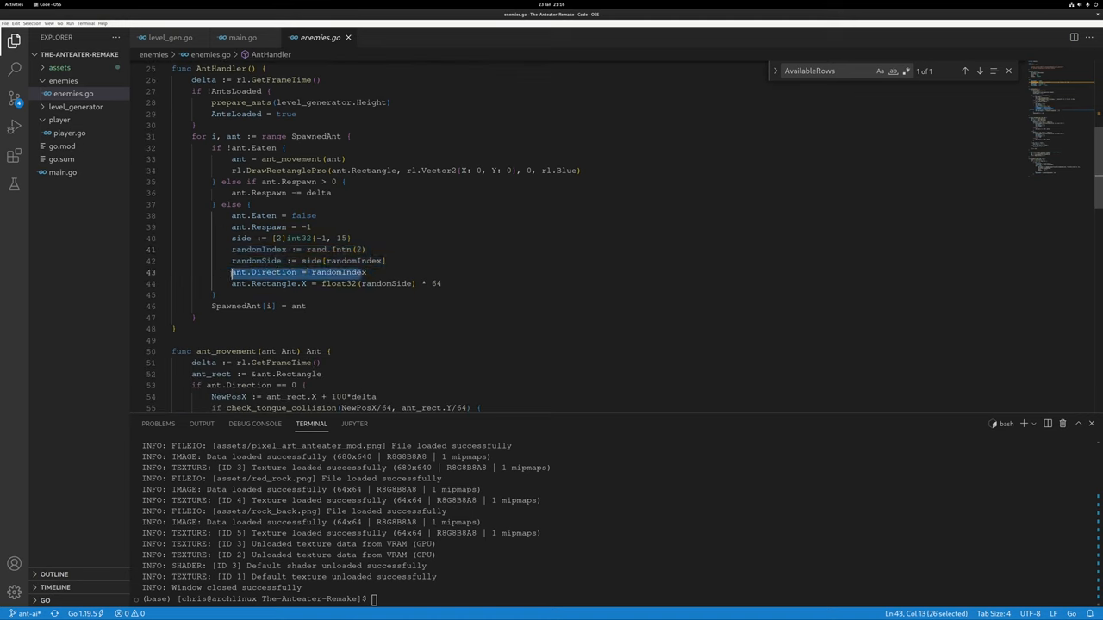
{"action": "left_click", "coordinate": [368, 273]}
{"action": "left_click_drag", "start_coordinate": [442, 283], "coordinate": [232, 284]}
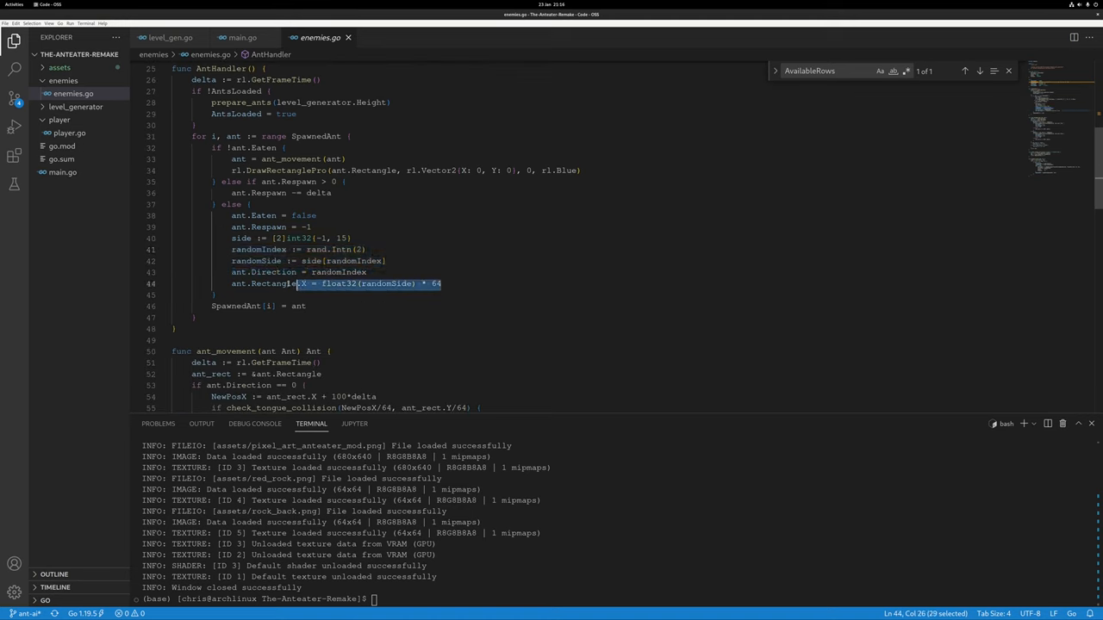
{"action": "scroll", "coordinate": [590, 283], "scroll_direction": "down", "scroll_amount": 1}
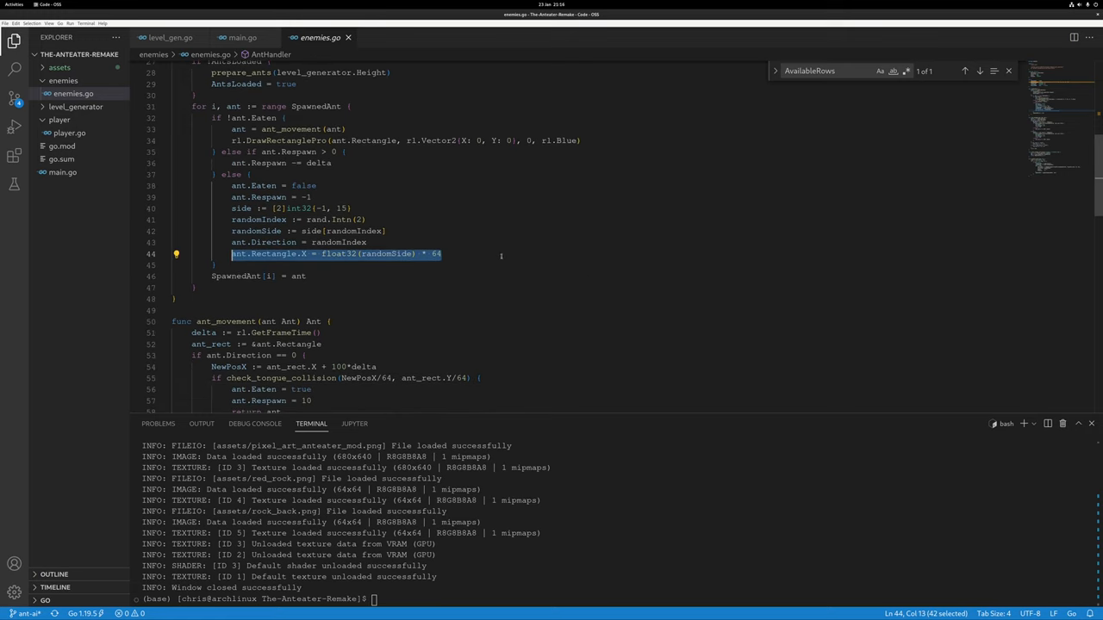
{"action": "scroll", "coordinate": [339, 288], "scroll_direction": "up", "scroll_amount": 3}
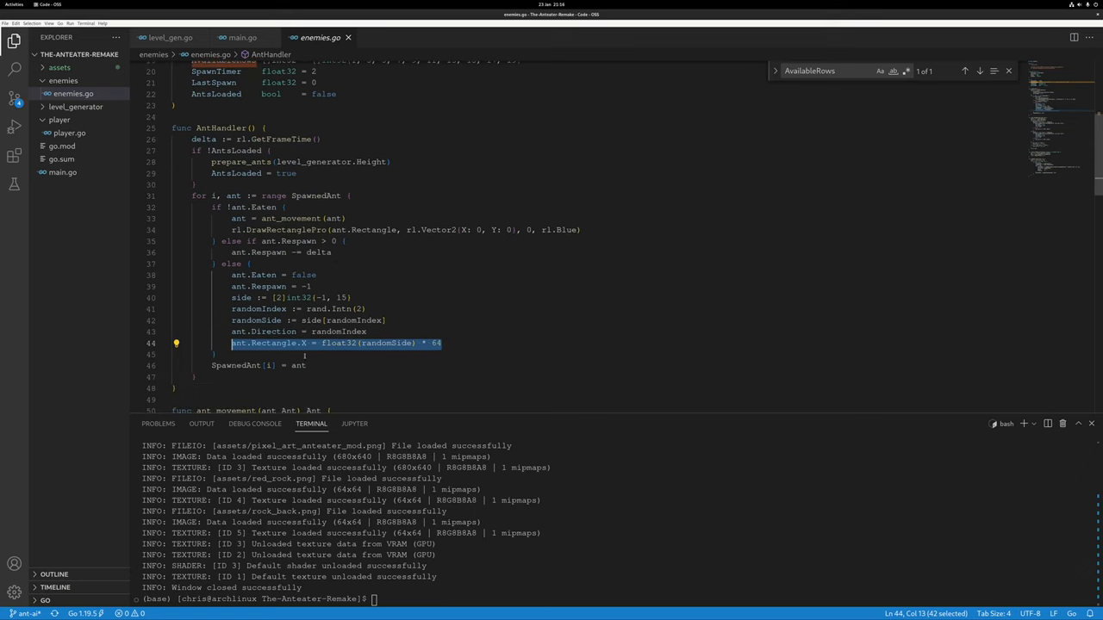
{"action": "left_click_drag", "start_coordinate": [307, 365], "coordinate": [211, 366]}
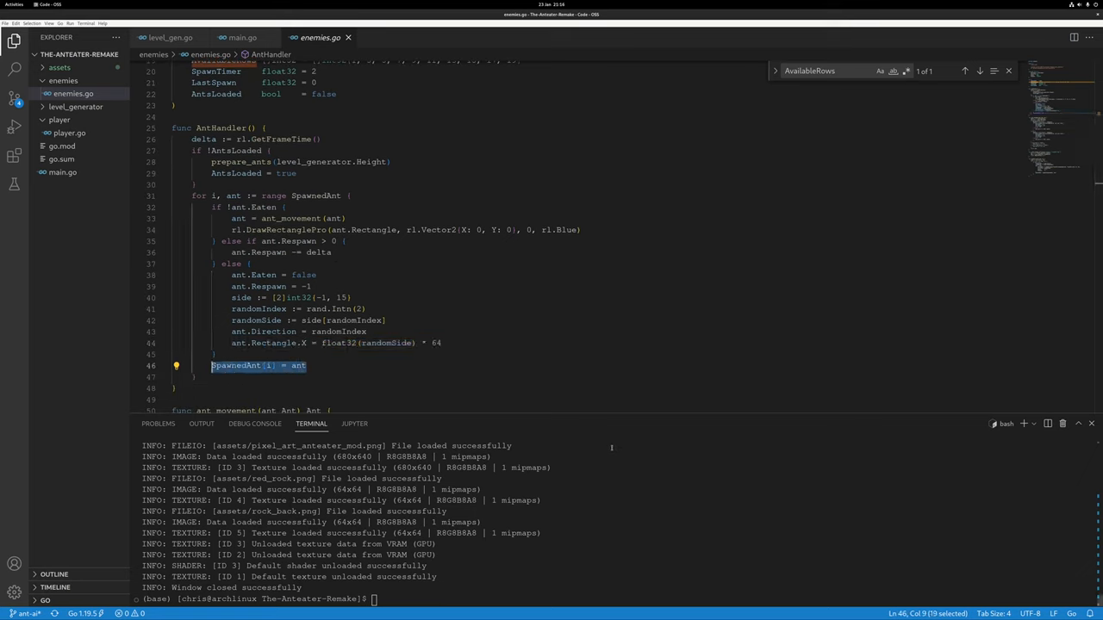
{"action": "scroll", "coordinate": [487, 261], "scroll_direction": "down", "scroll_amount": 6}
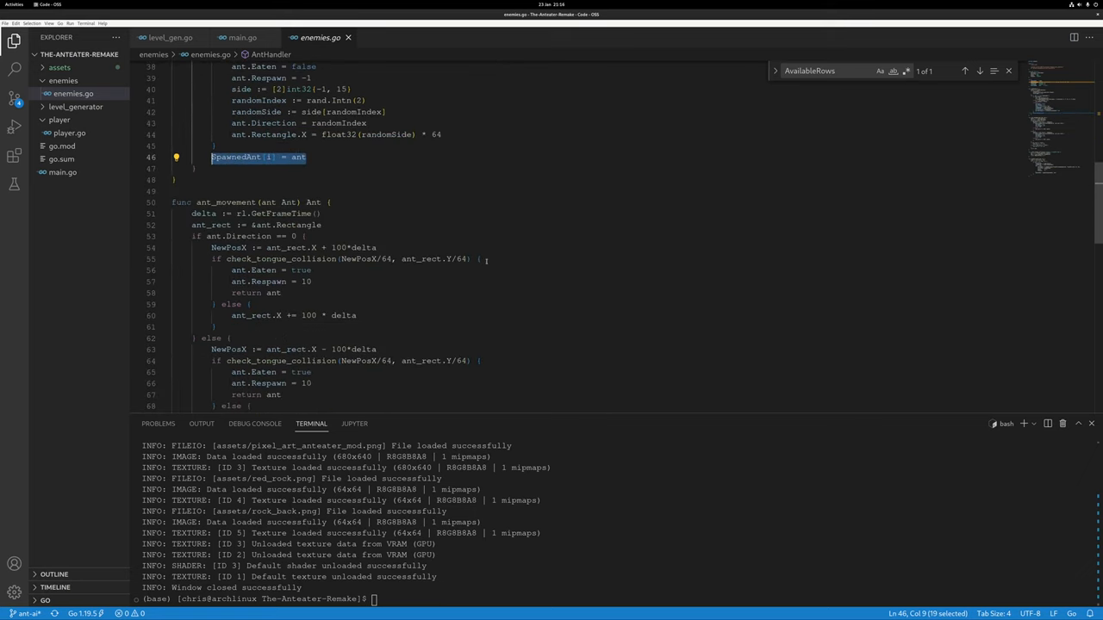
{"action": "scroll", "coordinate": [337, 215], "scroll_direction": "down", "scroll_amount": 7}
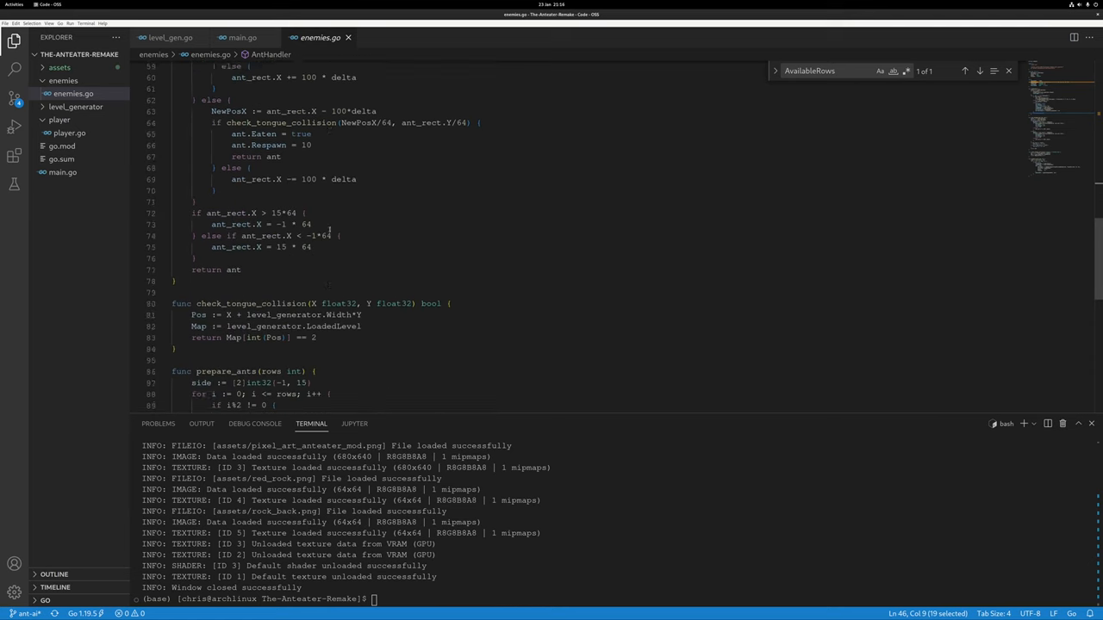
{"action": "scroll", "coordinate": [329, 231], "scroll_direction": "down", "scroll_amount": 3}
{"action": "scroll", "coordinate": [412, 294], "scroll_direction": "up", "scroll_amount": 8}
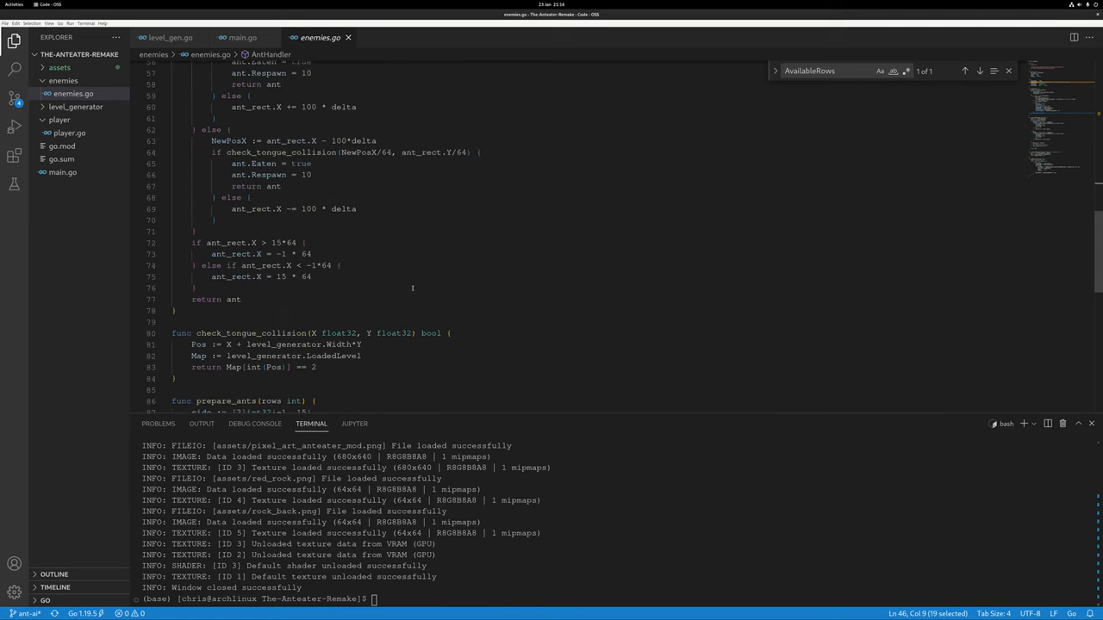
{"action": "left_click_drag", "start_coordinate": [322, 166], "coordinate": [245, 165]}
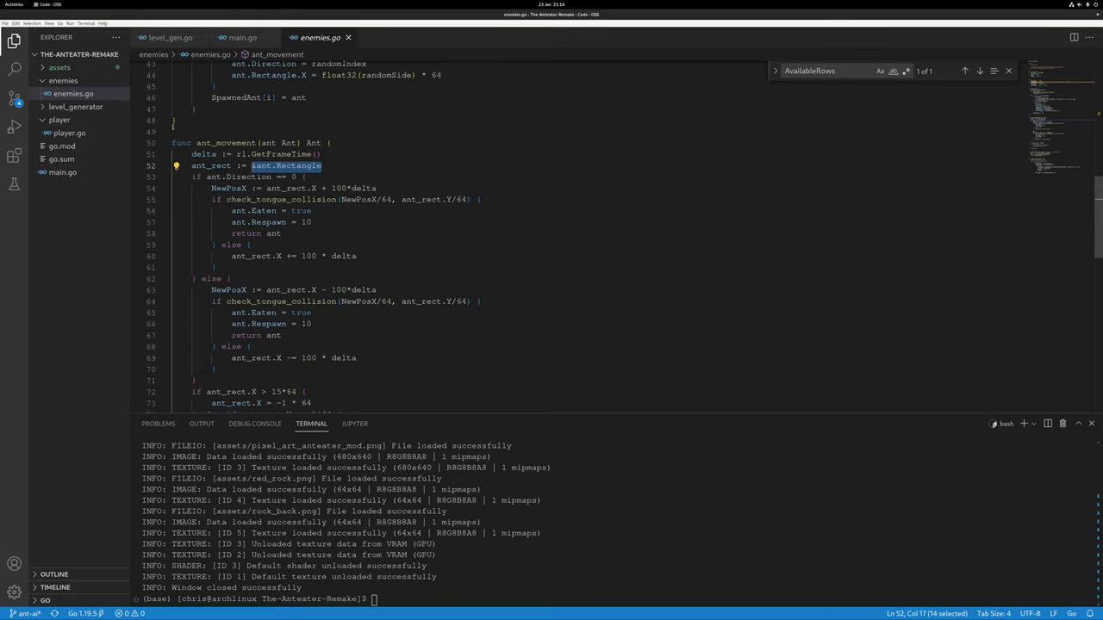
{"action": "key", "text": "shift+Right"}
{"action": "key", "text": "shift+Left"}
{"action": "scroll", "coordinate": [444, 202], "scroll_direction": "up", "scroll_amount": 10}
{"action": "scroll", "coordinate": [444, 202], "scroll_direction": "up", "scroll_amount": 3}
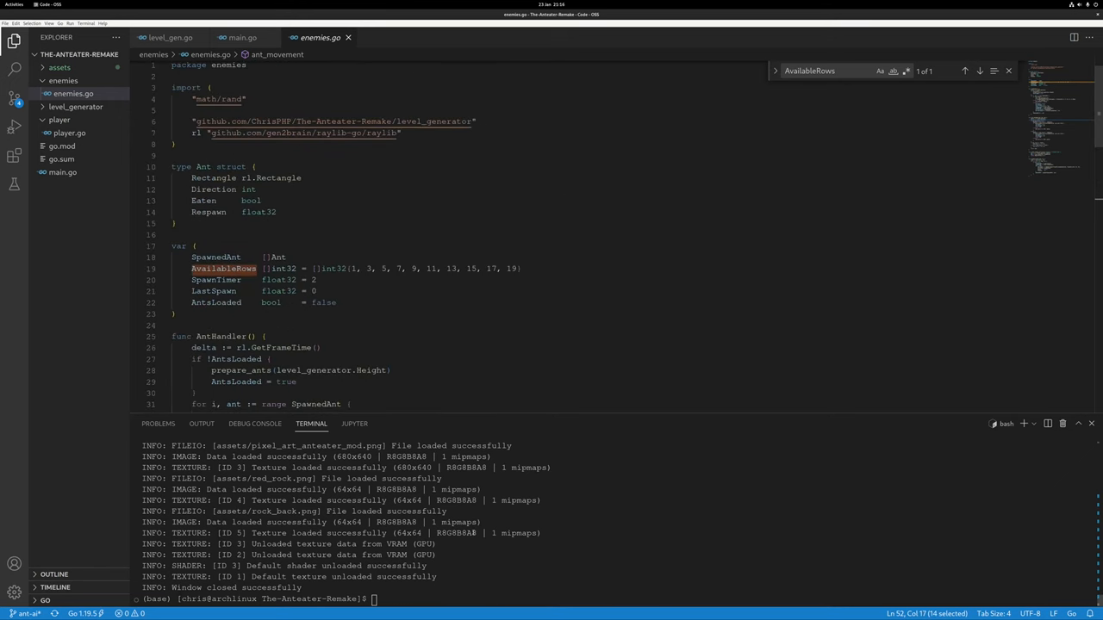